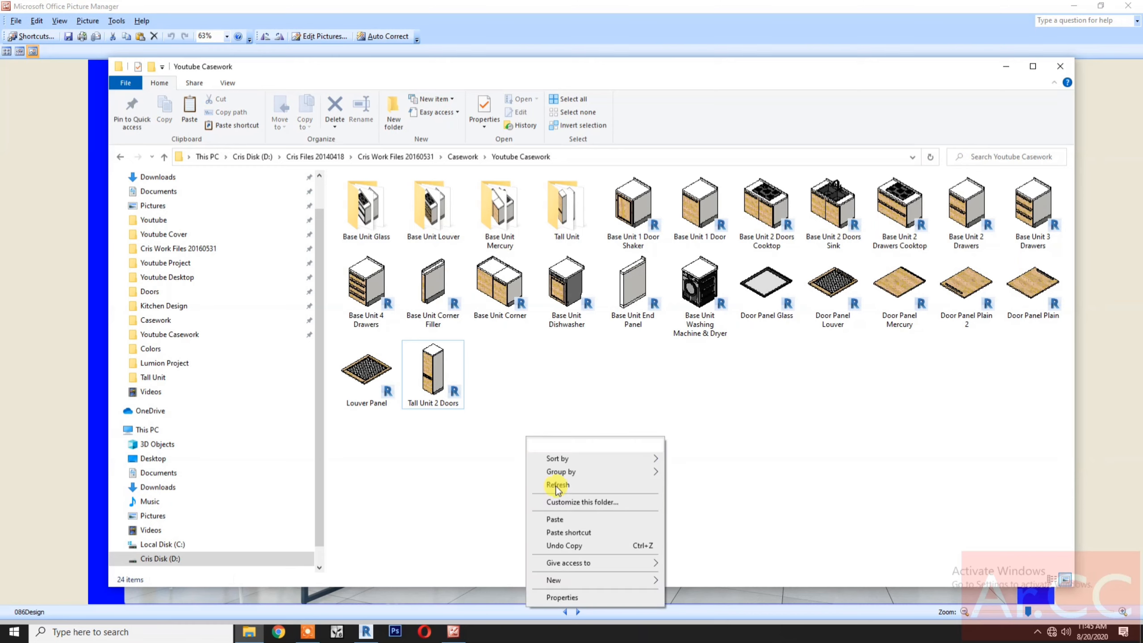
Paste a copy of the Tall Unit 2 Doors family file and rename it as Tall Unit 3 Doors.
{"action": "left_click", "coordinate": [568, 522]}
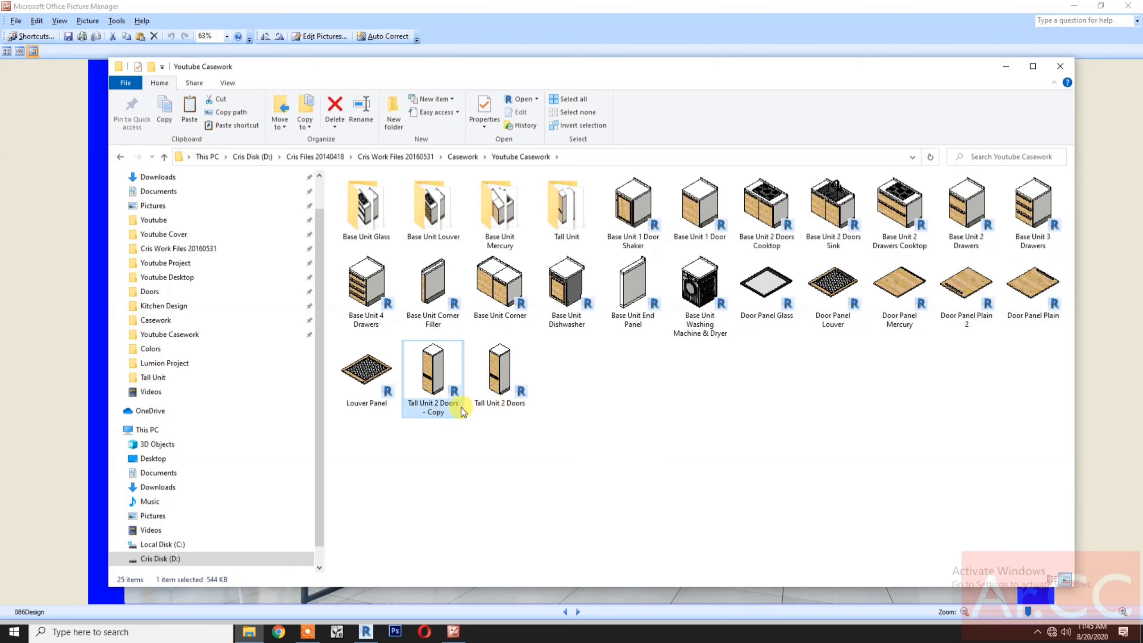
{"action": "left_click", "coordinate": [446, 407]}
{"action": "left_click", "coordinate": [444, 414]}
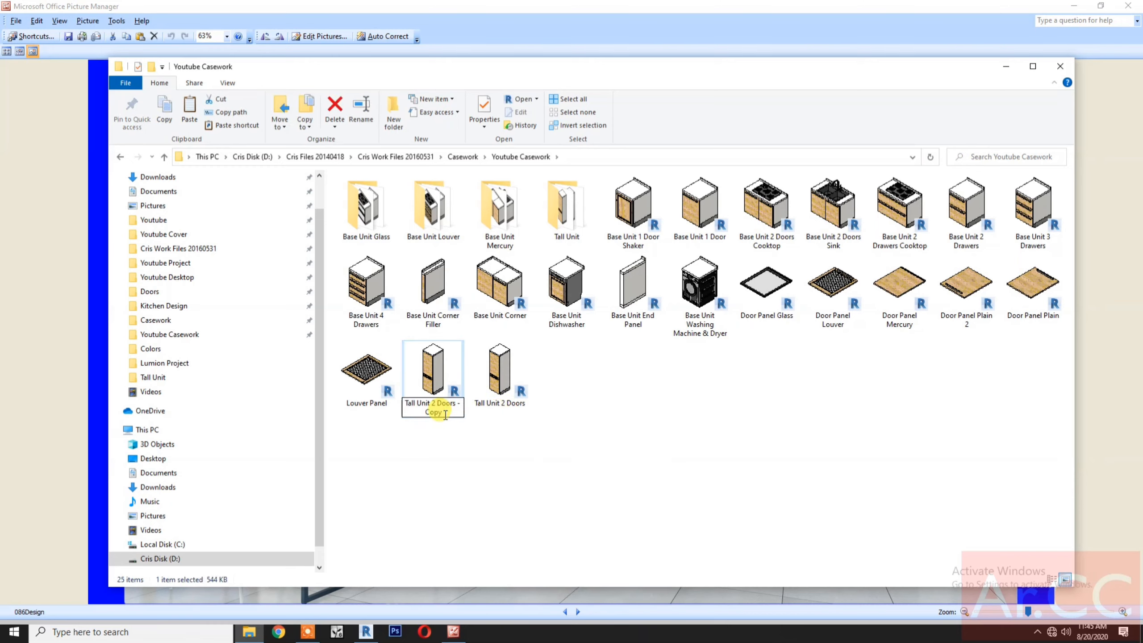
{"action": "key", "text": "BackSpace"}
{"action": "key", "text": "BackSpace"}
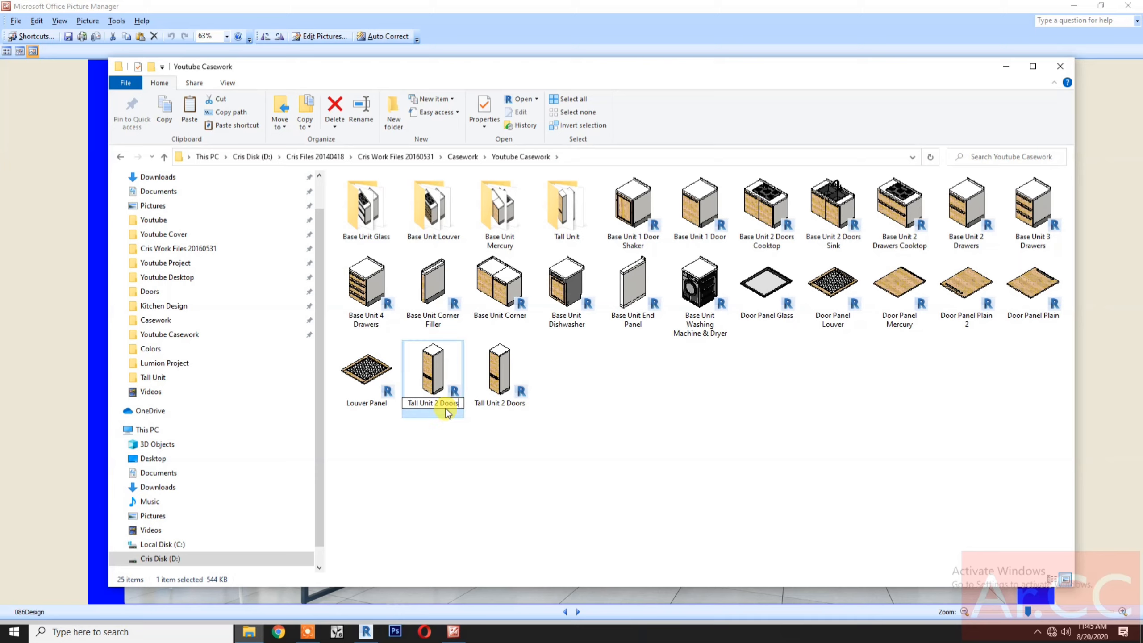
{"action": "left_click", "coordinate": [438, 403]}
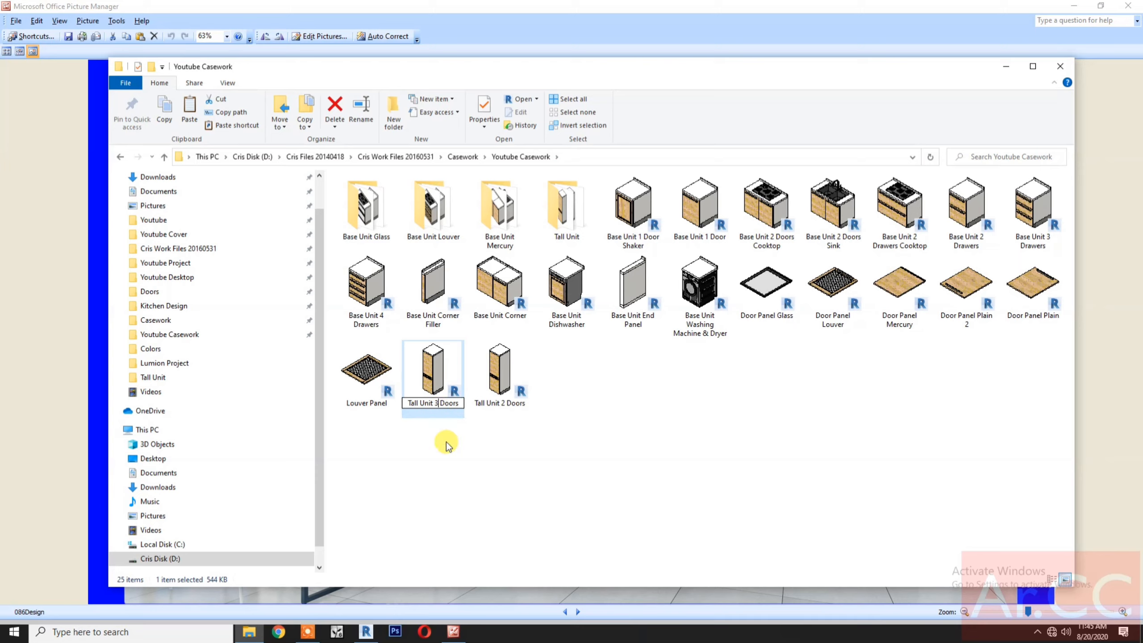
{"action": "left_click", "coordinate": [451, 451]}
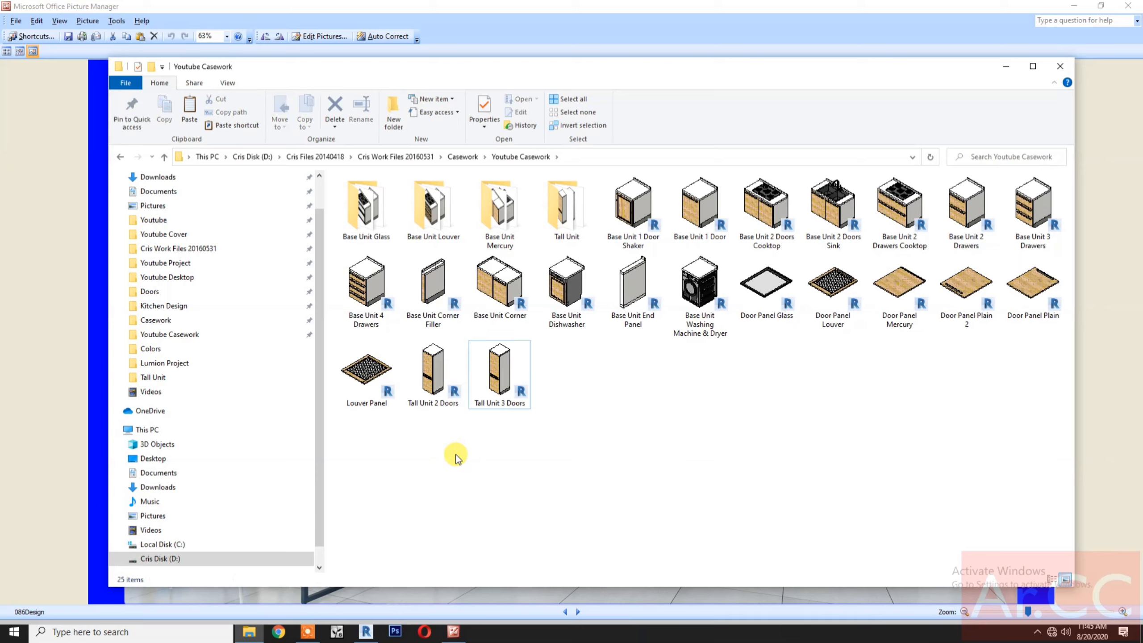
Open the Tall Unit 3 Doors family and go to its Front elevation.
{"action": "double_click", "coordinate": [487, 396]}
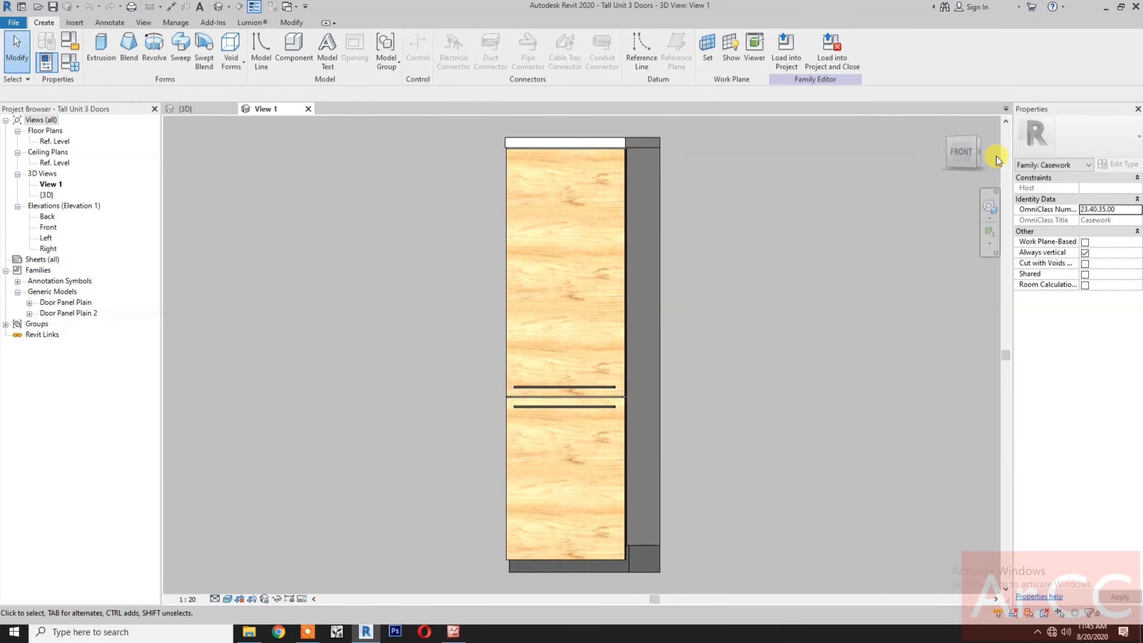
{"action": "left_click", "coordinate": [978, 144]}
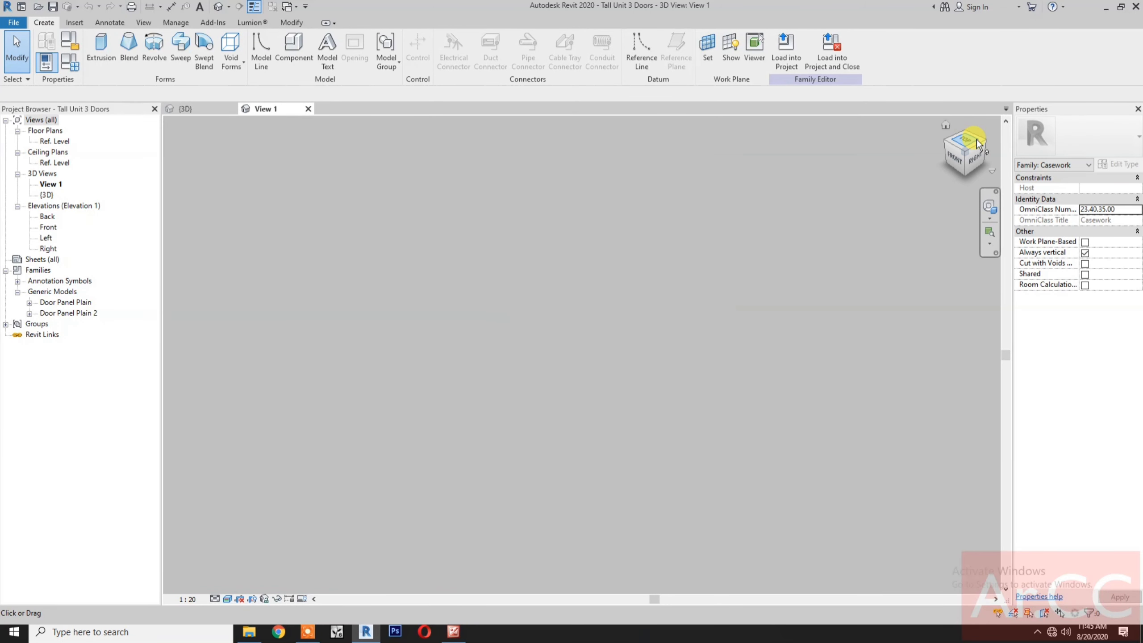
{"action": "double_click", "coordinate": [49, 229]}
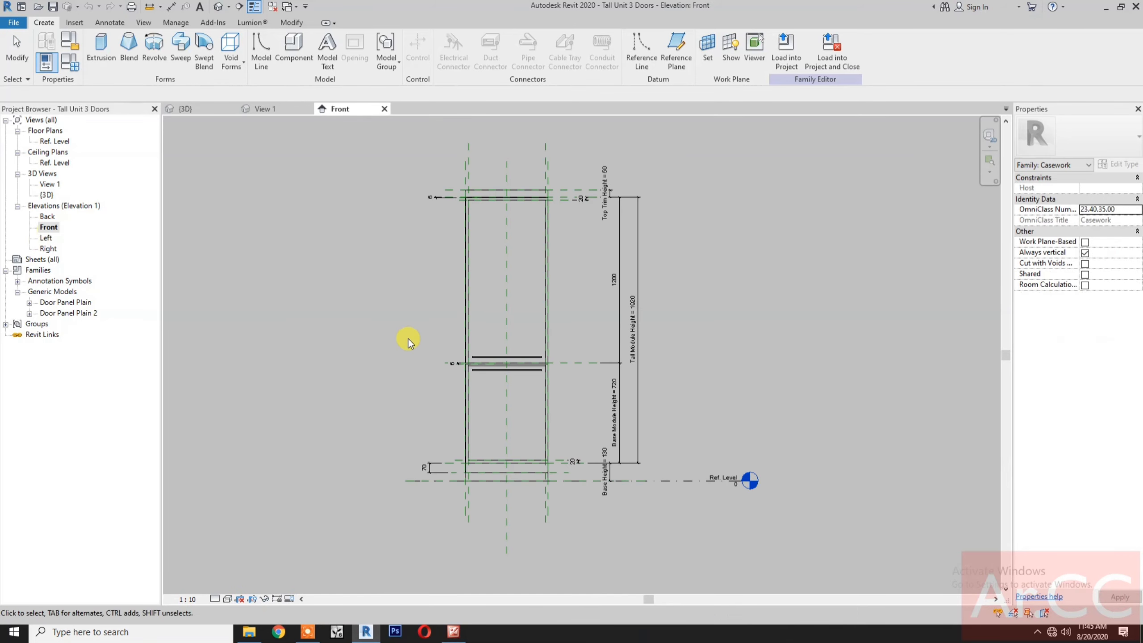
Draw a horizontal reference plane across the cabinet, about midway up the upper door.
{"action": "scroll", "coordinate": [510, 313], "scroll_direction": "up", "scroll_amount": 3}
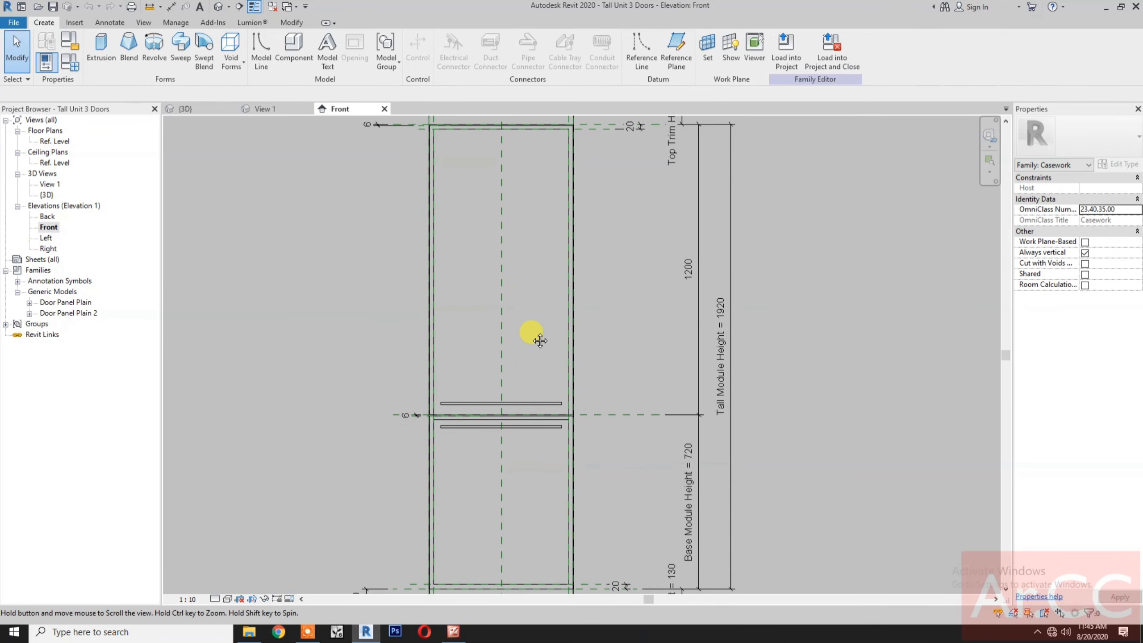
{"action": "left_click", "coordinate": [675, 51]}
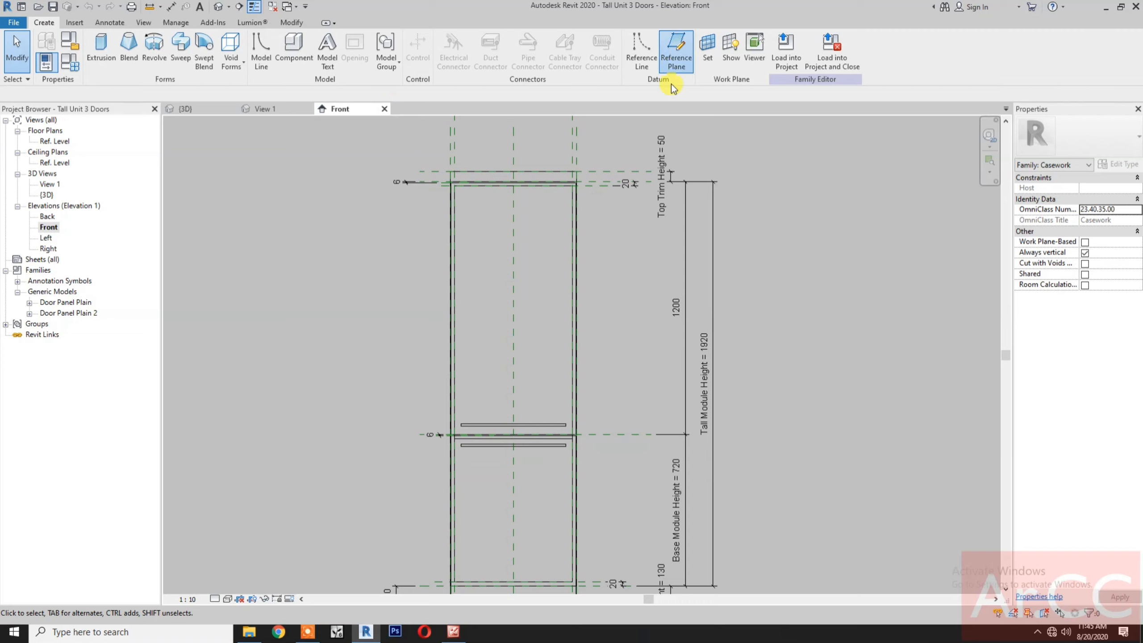
{"action": "left_click", "coordinate": [421, 301]}
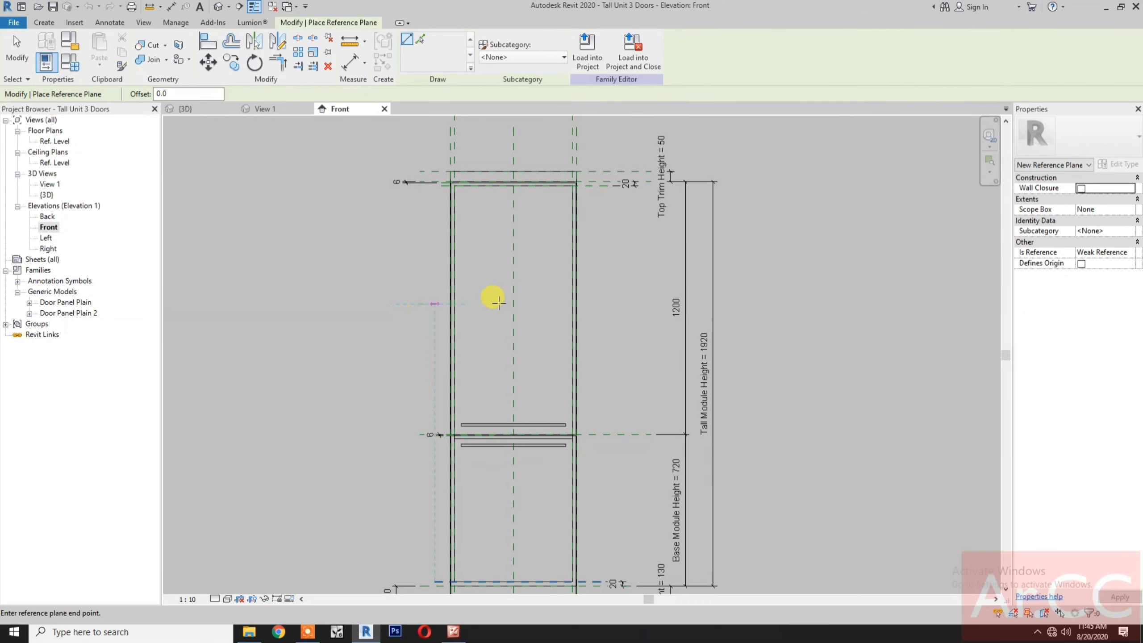
{"action": "left_click", "coordinate": [630, 300]}
Dimension the new reference plane between the door joint plane and the tall module's top plane, and make both segments equal.
{"action": "key", "text": "d"}
{"action": "key", "text": "i"}
{"action": "left_click", "coordinate": [601, 434]}
{"action": "left_click", "coordinate": [600, 304]}
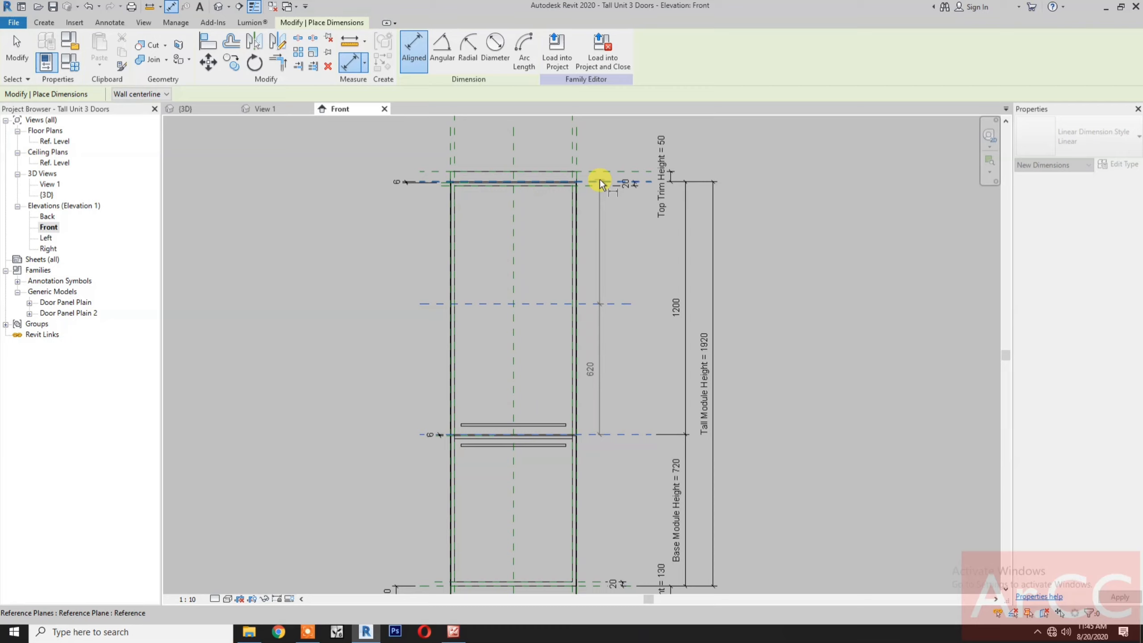
{"action": "left_click", "coordinate": [600, 180]}
{"action": "left_click", "coordinate": [647, 261]}
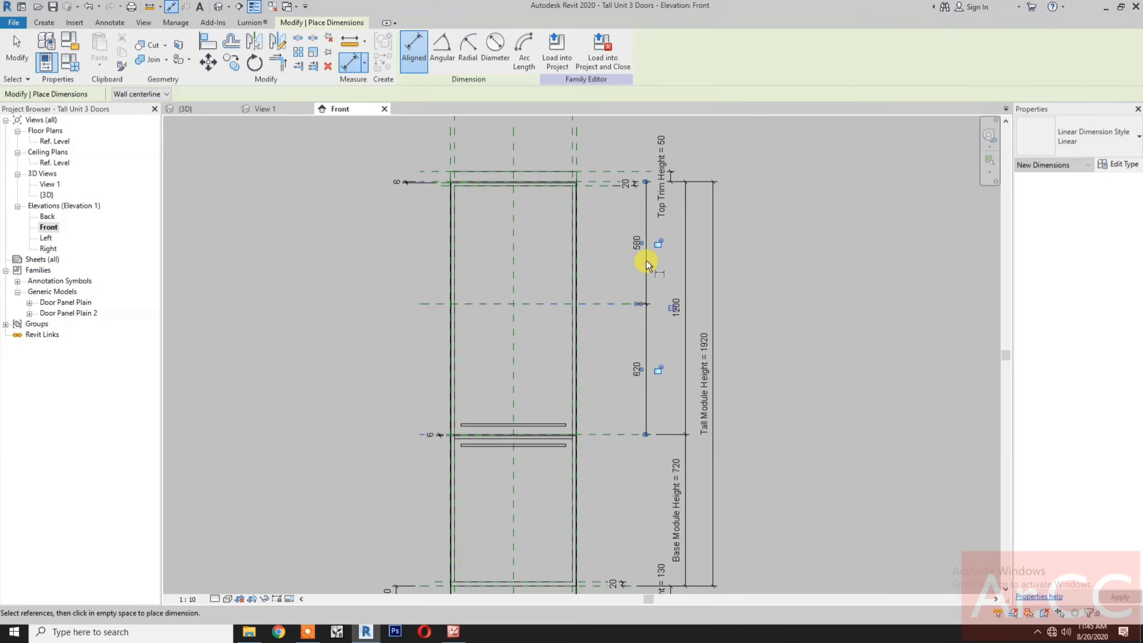
{"action": "left_click", "coordinate": [673, 310]}
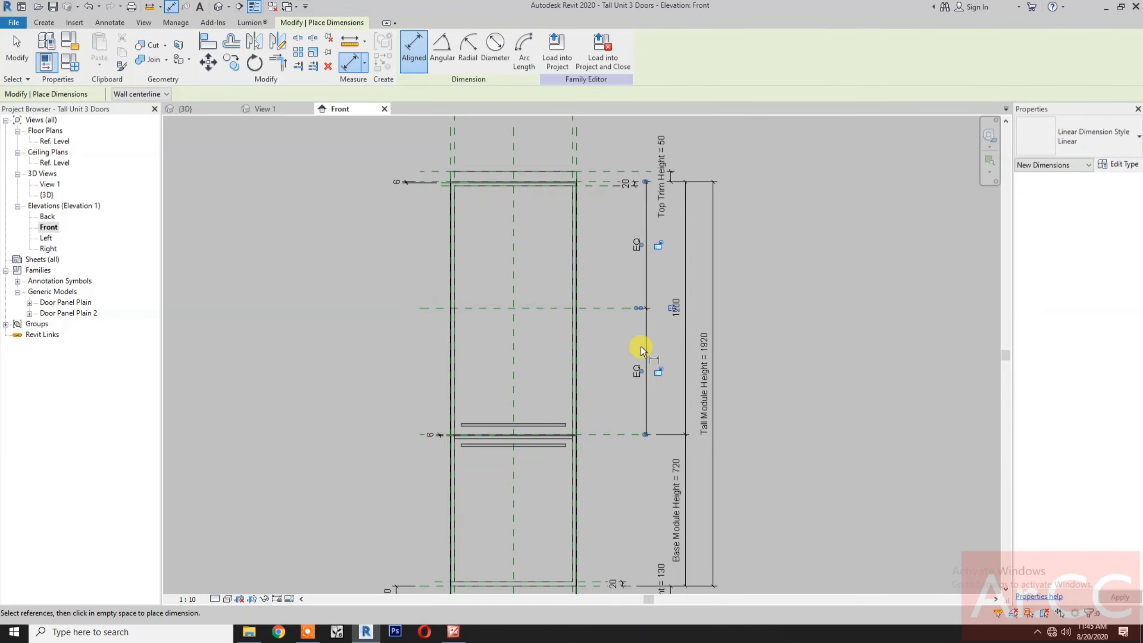
{"action": "scroll", "coordinate": [637, 365], "scroll_direction": "down", "scroll_amount": 3}
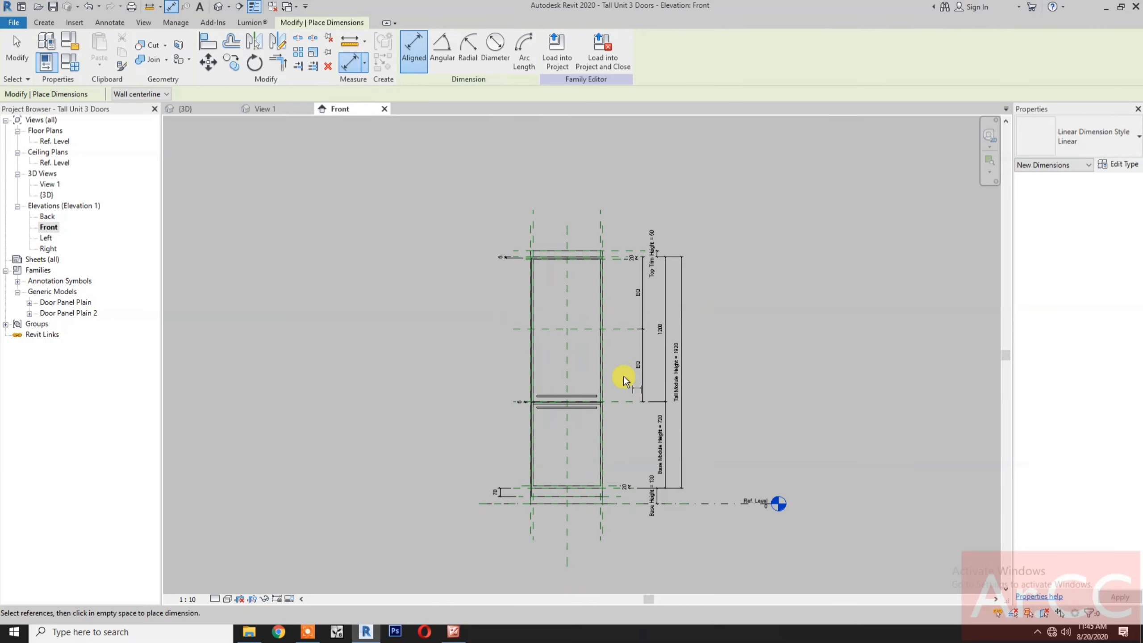
{"action": "key", "text": "Escape"}
{"action": "key", "text": "Escape"}
Copy the horizontal shelf extrusion at the door joint upward to just below the new middle reference plane.
{"action": "scroll", "coordinate": [622, 377], "scroll_direction": "up", "scroll_amount": 1}
{"action": "scroll", "coordinate": [586, 424], "scroll_direction": "up", "scroll_amount": 5}
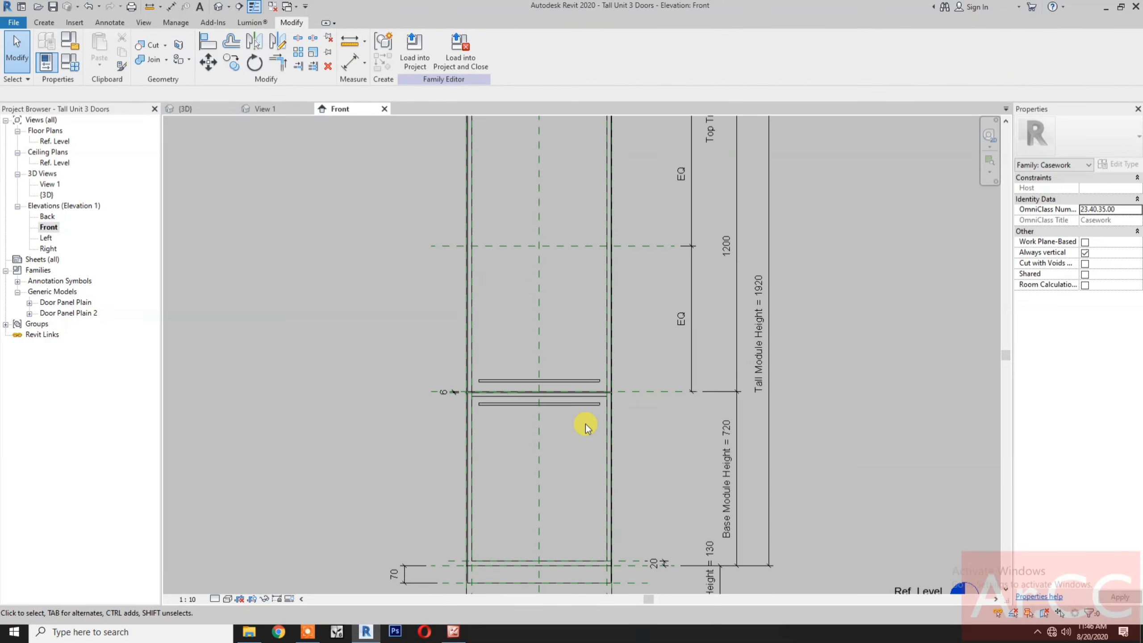
{"action": "scroll", "coordinate": [585, 427], "scroll_direction": "up", "scroll_amount": 2}
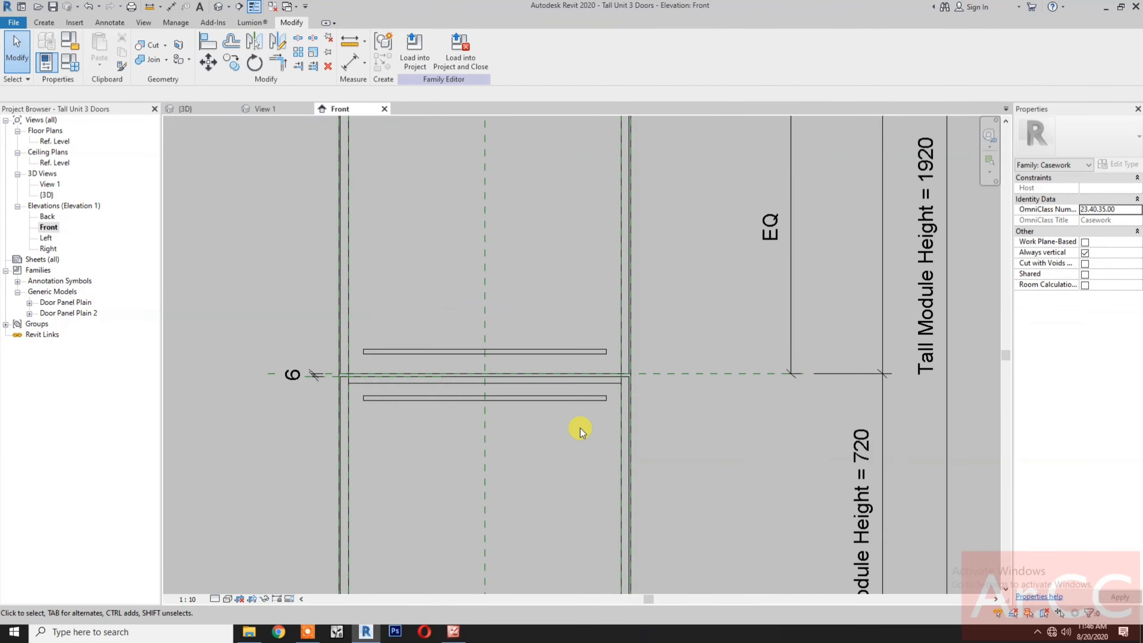
{"action": "left_click", "coordinate": [583, 384]}
{"action": "left_click", "coordinate": [231, 62]}
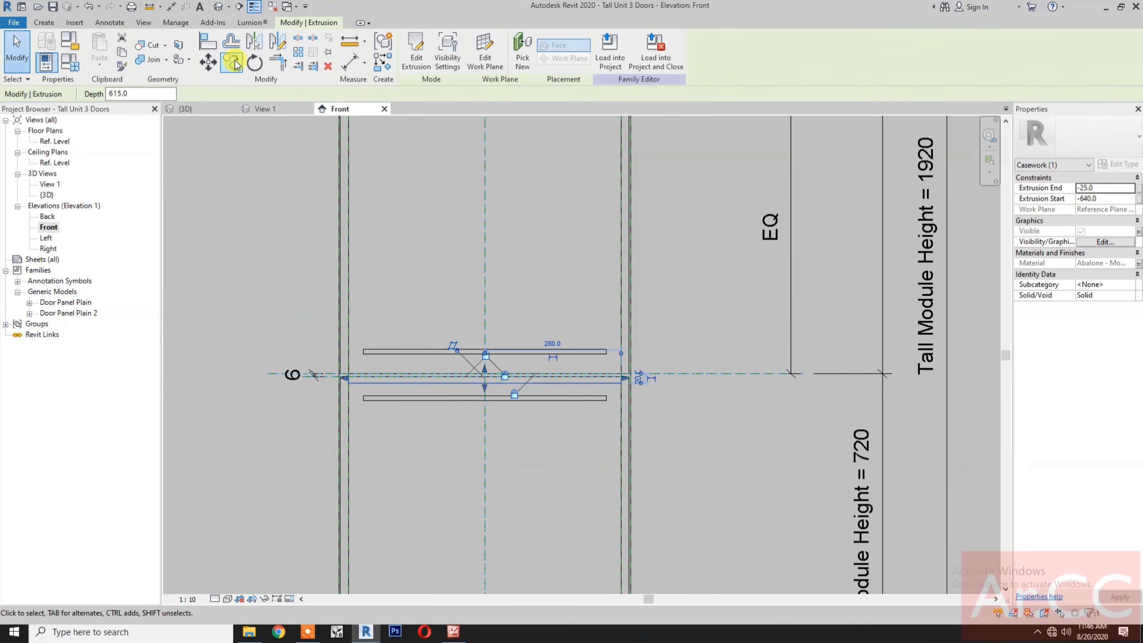
{"action": "left_click", "coordinate": [696, 486]}
{"action": "scroll", "coordinate": [705, 306], "scroll_direction": "down", "scroll_amount": 4}
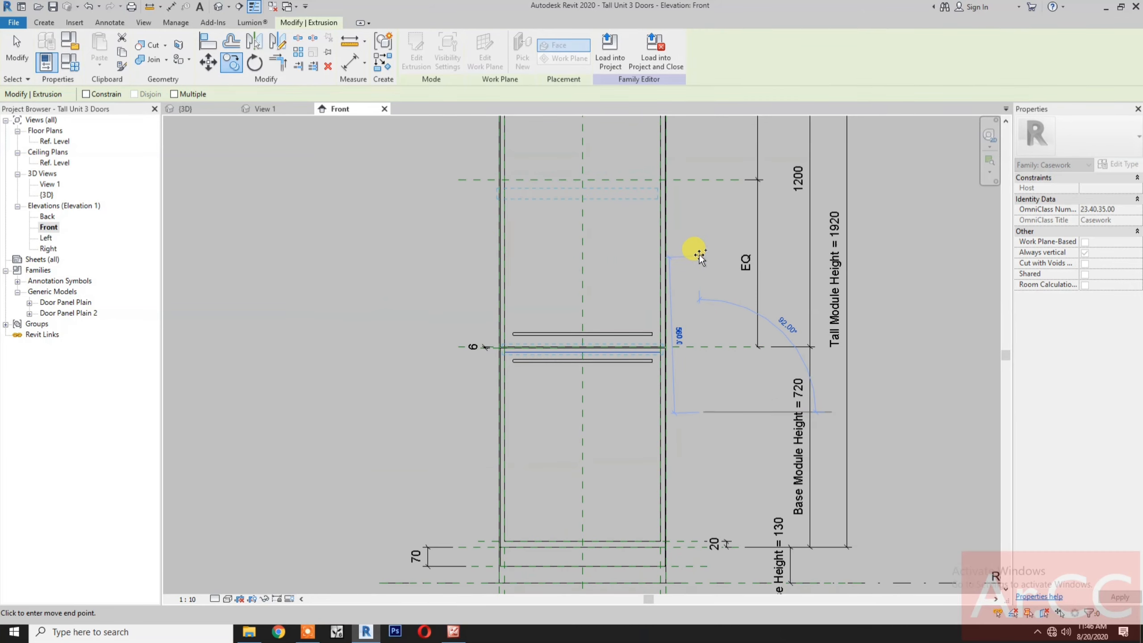
{"action": "left_click", "coordinate": [649, 232]}
{"action": "middle_click_drag", "start_coordinate": [649, 232], "coordinate": [638, 308]}
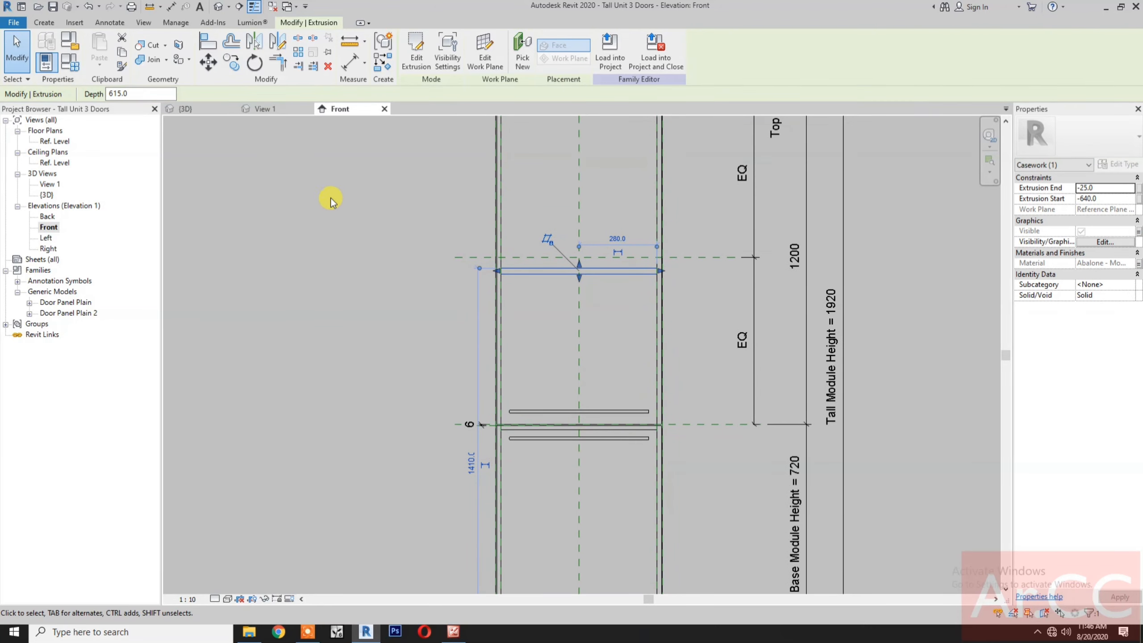
Align the top edge of the copied shelf with the middle reference plane.
{"action": "left_click", "coordinate": [208, 41]}
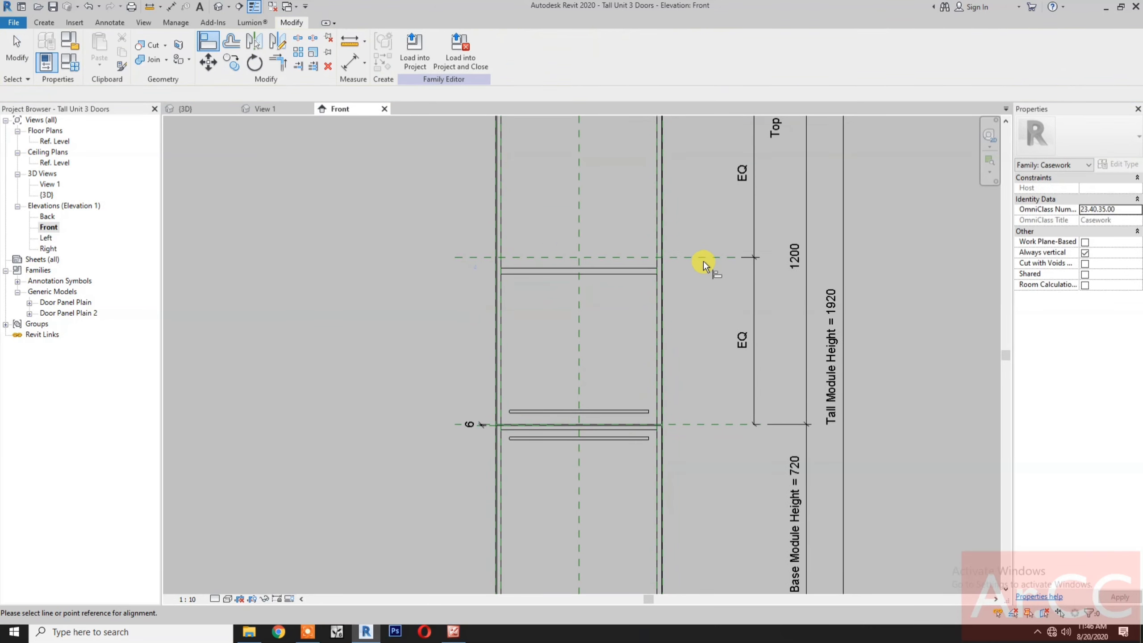
{"action": "left_click", "coordinate": [704, 258]}
{"action": "left_click", "coordinate": [602, 268]}
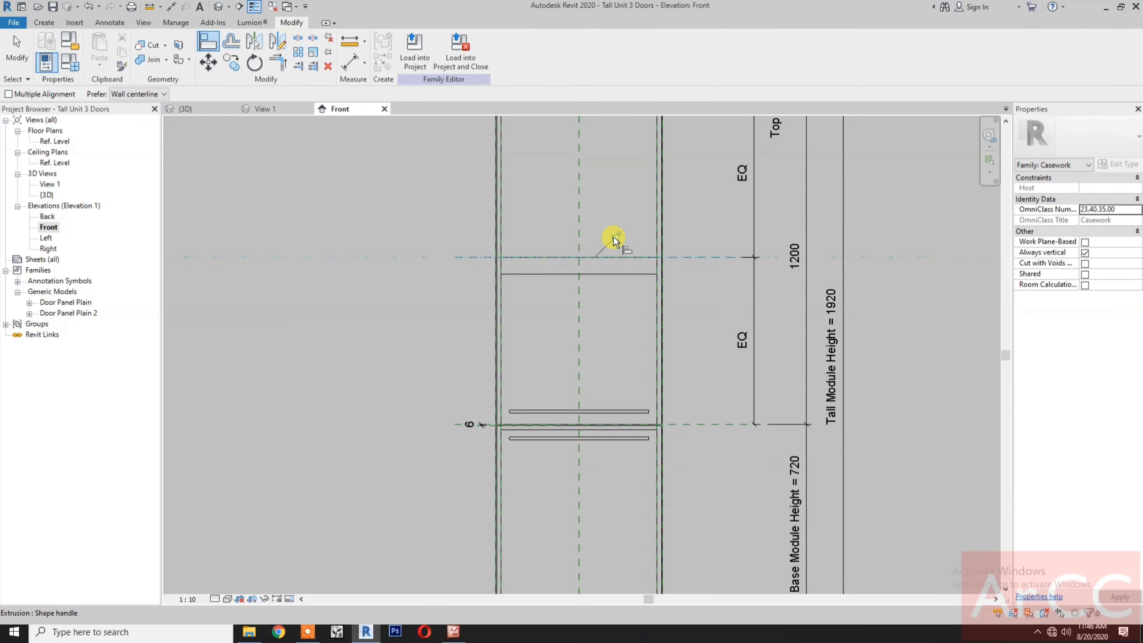
{"action": "key", "text": "Escape"}
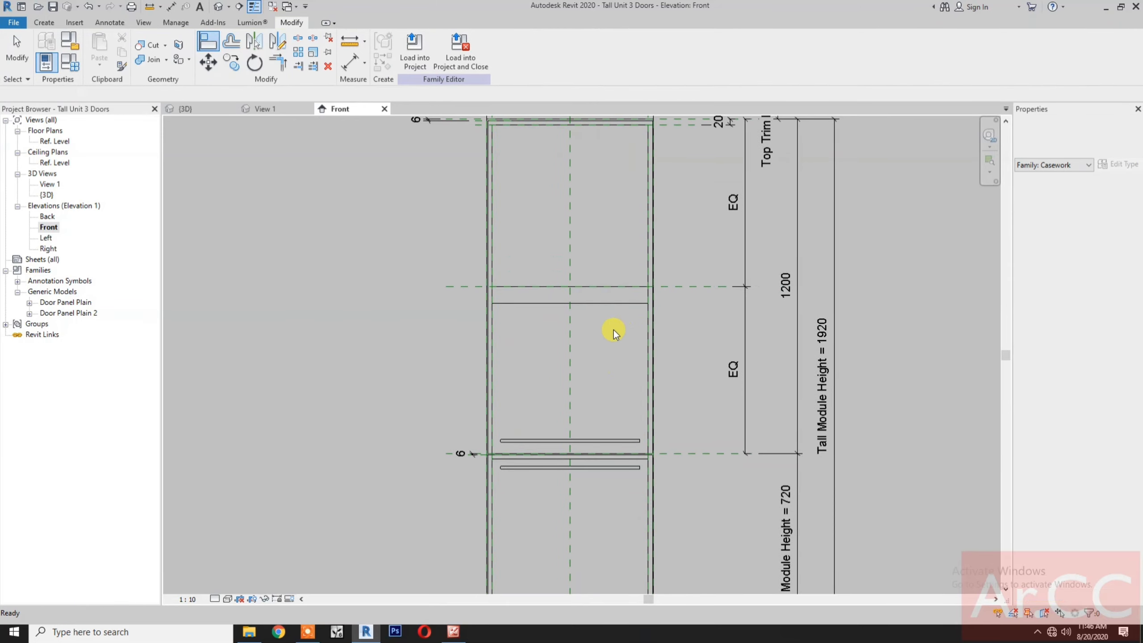
Edit the copied shelf's extrusion sketch and dimension its bottom line from the middle reference plane.
{"action": "left_click", "coordinate": [614, 303]}
{"action": "double_click", "coordinate": [615, 302]}
{"action": "scroll", "coordinate": [623, 316], "scroll_direction": "up", "scroll_amount": 2}
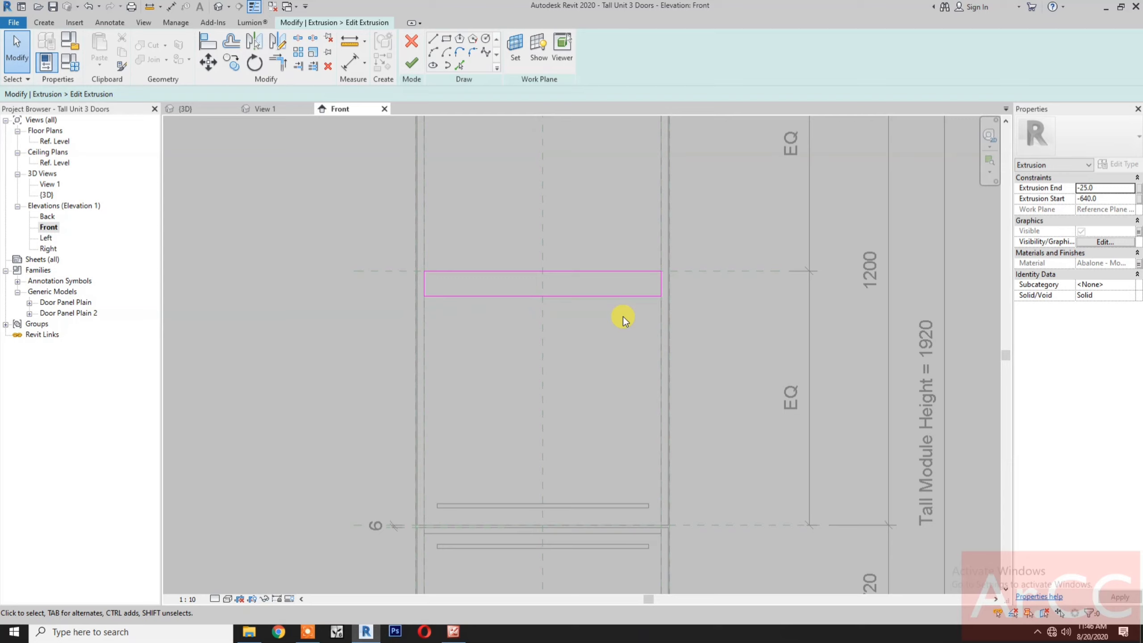
{"action": "key", "text": "d"}
{"action": "key", "text": "i"}
{"action": "left_click", "coordinate": [711, 272]}
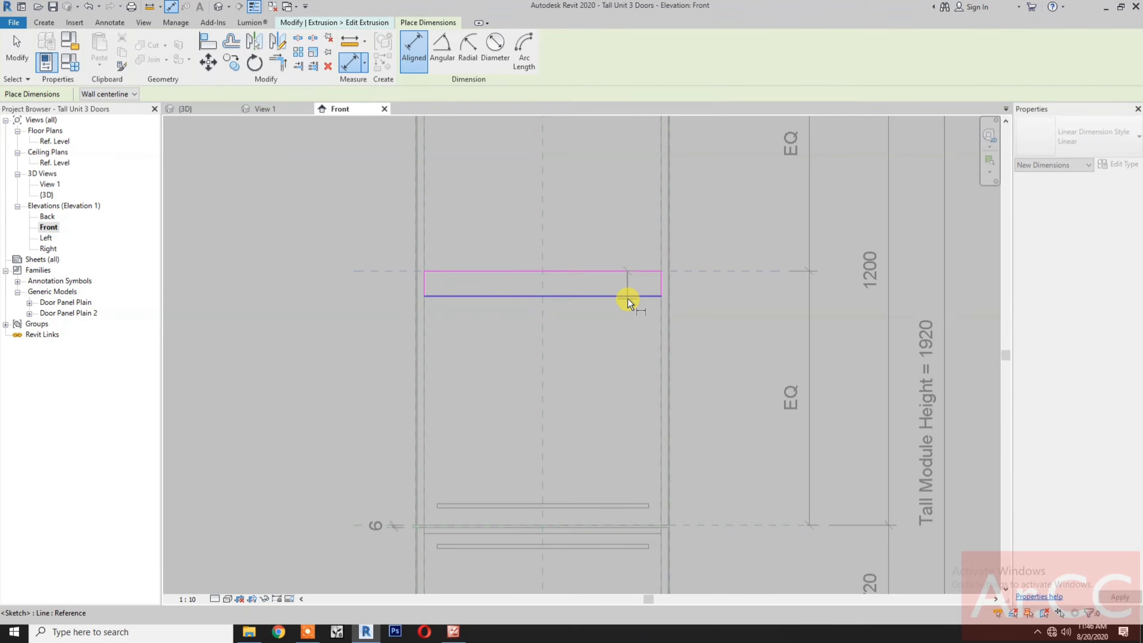
{"action": "left_click", "coordinate": [628, 299]}
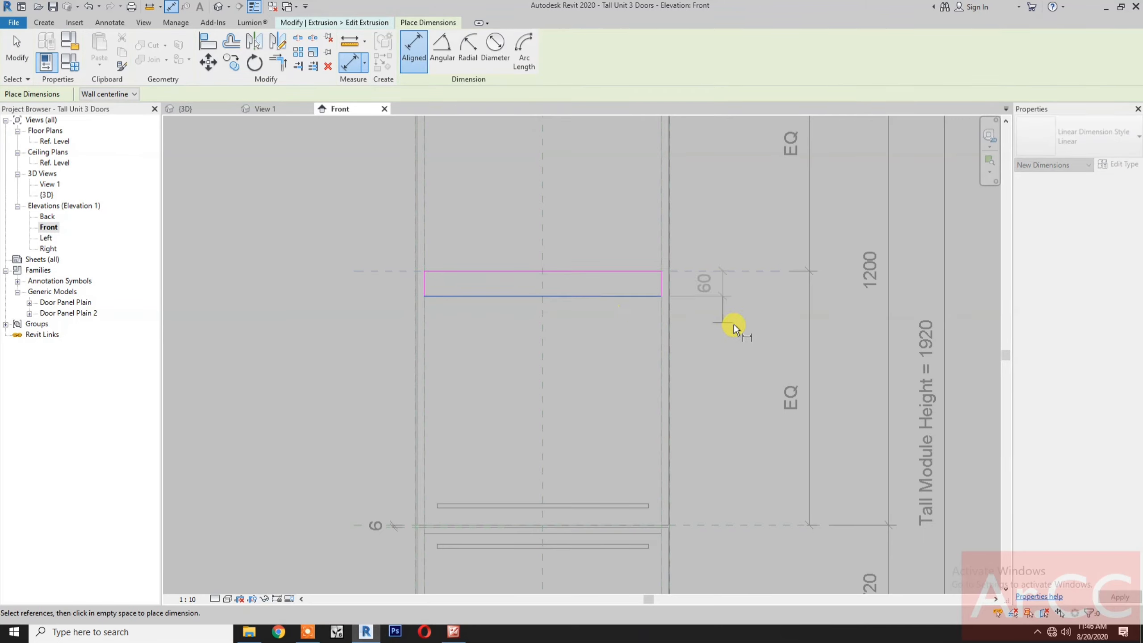
{"action": "left_click", "coordinate": [741, 323]}
{"action": "key", "text": "Escape"}
{"action": "key", "text": "Escape"}
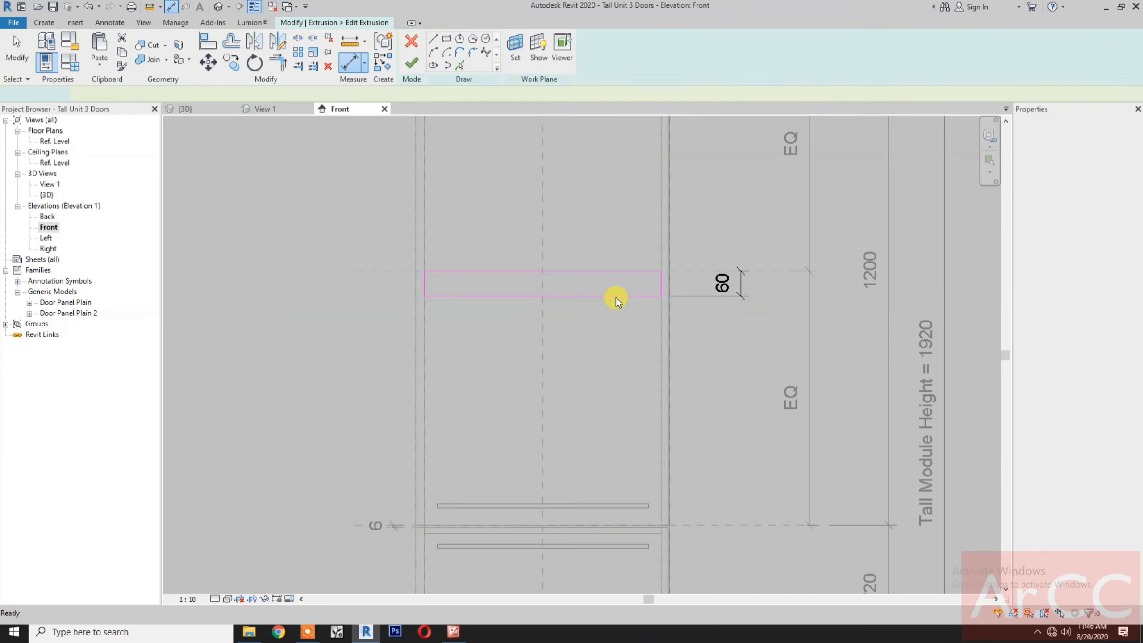
Set the copied shelf's thickness dimension to 20 mm and finish the extrusion sketch.
{"action": "left_click", "coordinate": [616, 298]}
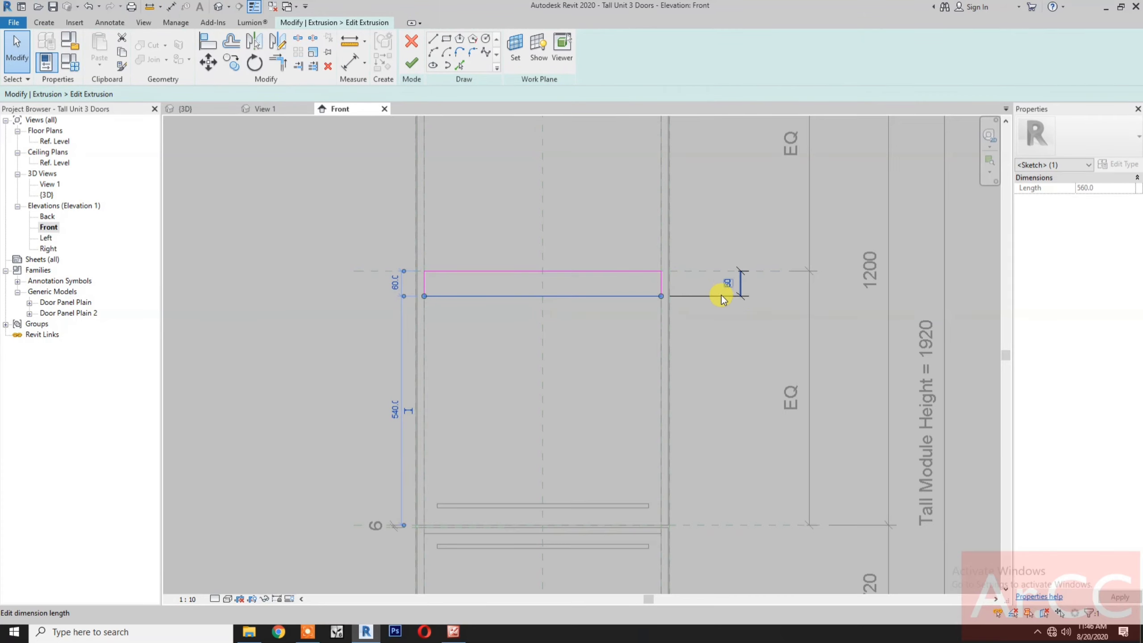
{"action": "left_click", "coordinate": [698, 303]}
{"action": "left_click", "coordinate": [648, 297]}
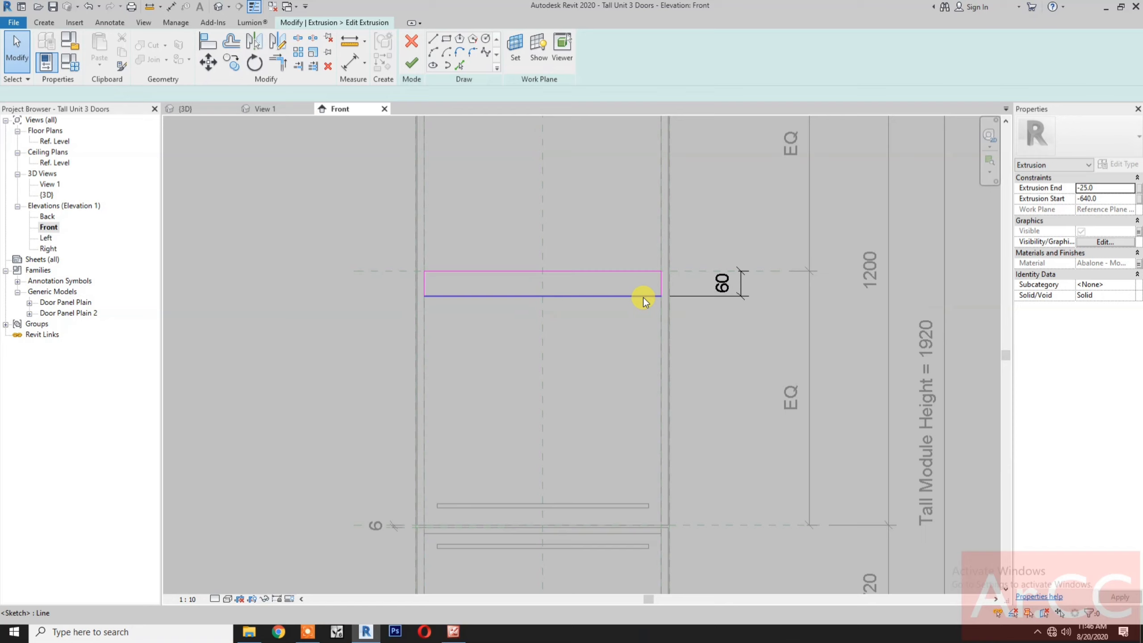
{"action": "left_click", "coordinate": [728, 285]}
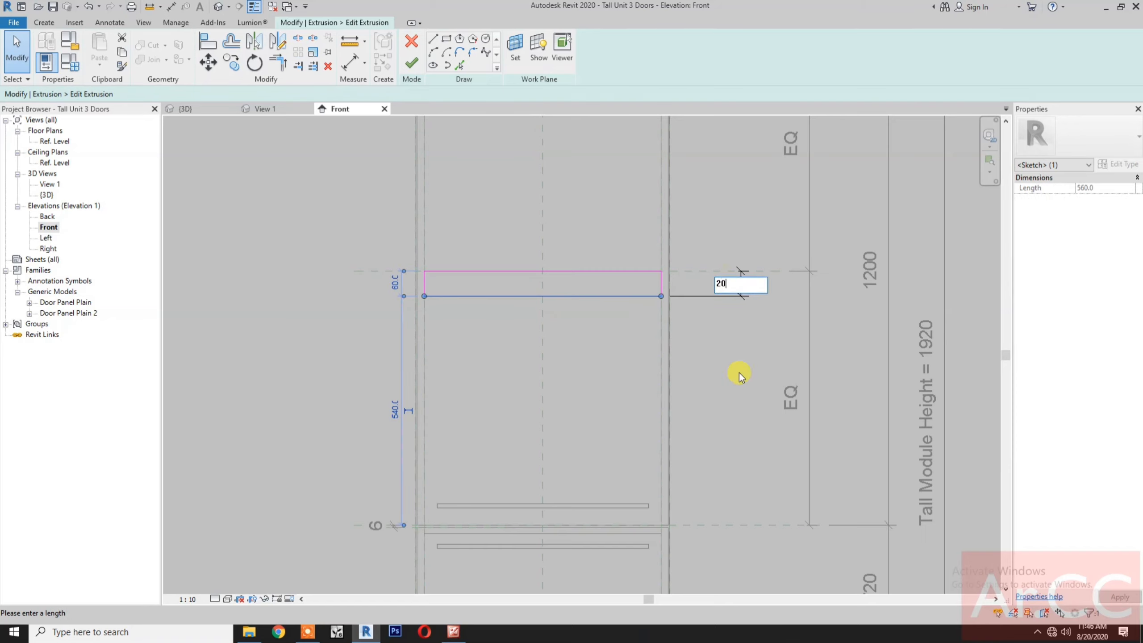
{"action": "type", "text": "20"}
{"action": "key", "text": "Return"}
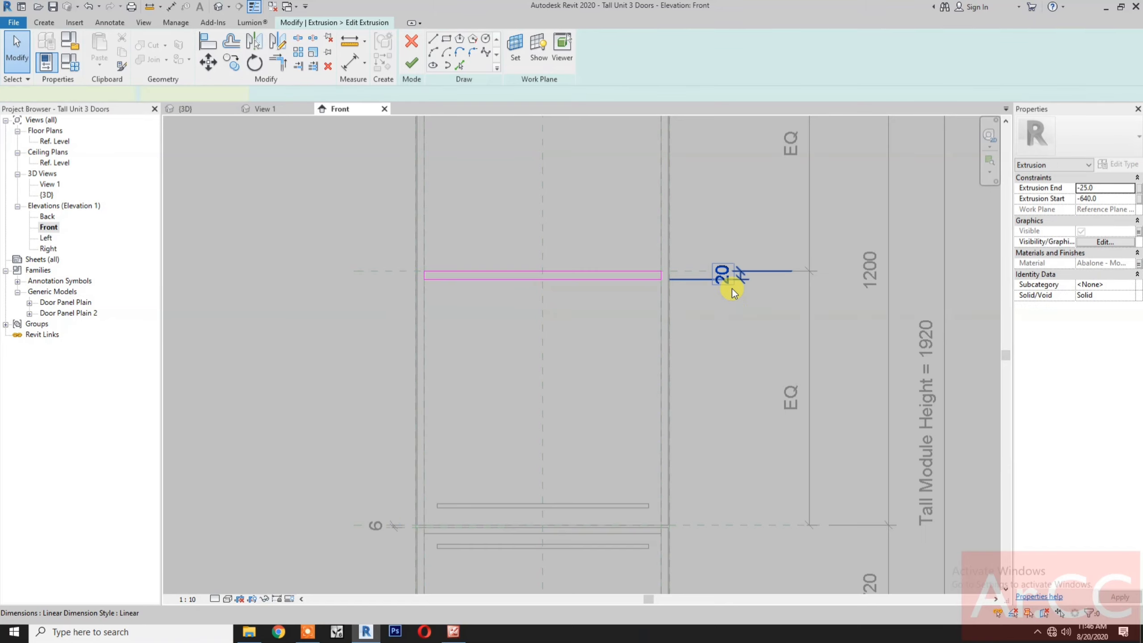
{"action": "left_click", "coordinate": [732, 289]}
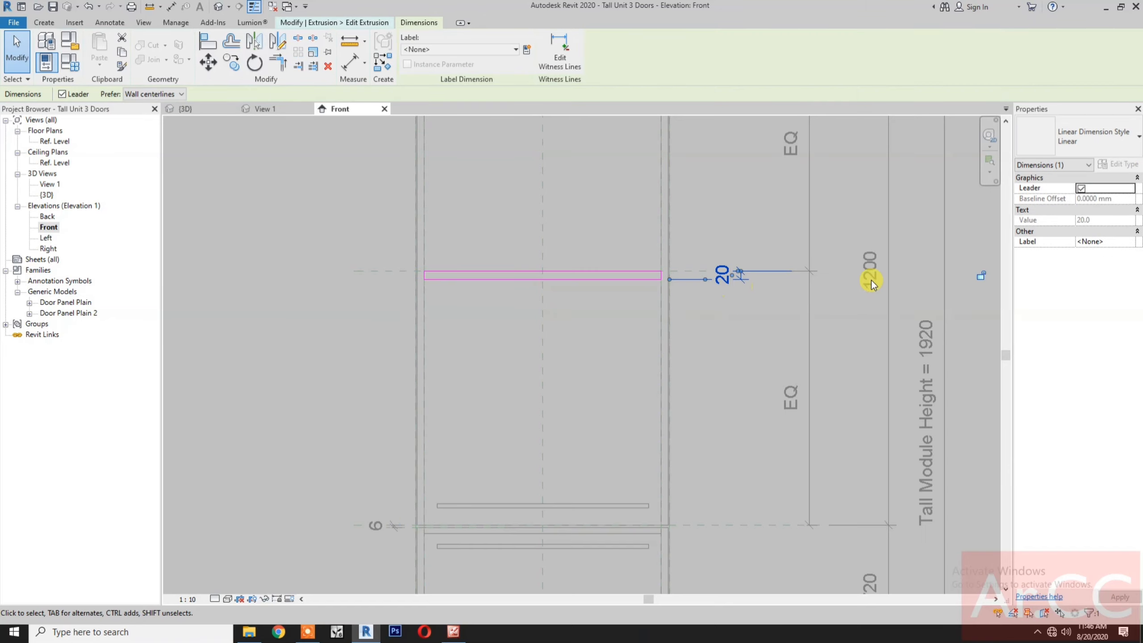
{"action": "left_click", "coordinate": [704, 351]}
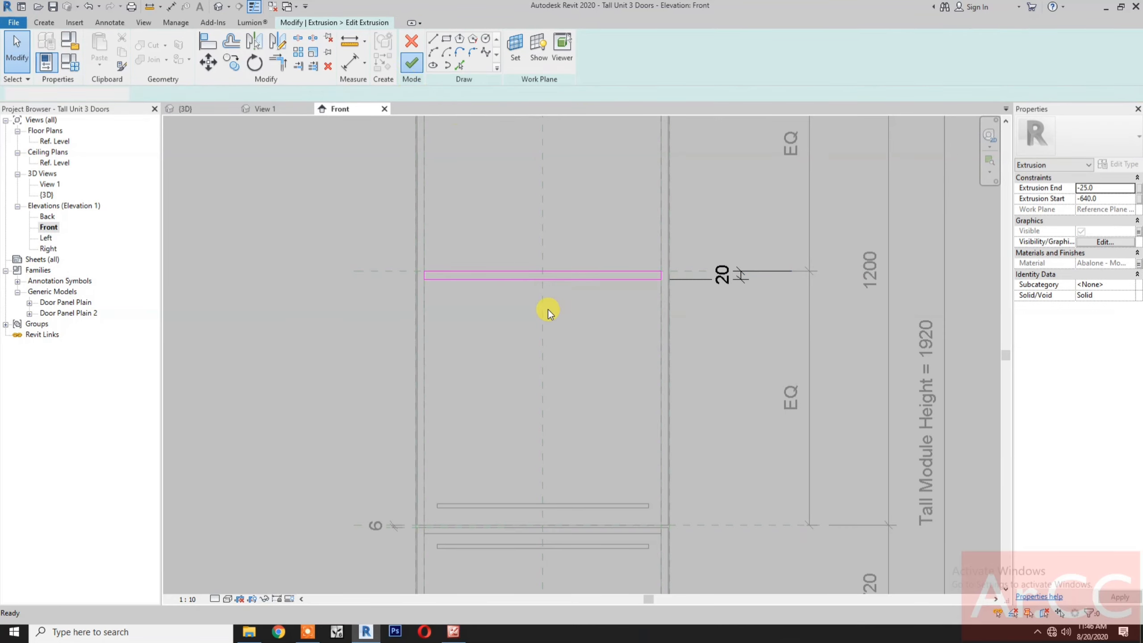
Show the cabinet in the 3D View 1 with the visual style set to Wireframe.
{"action": "scroll", "coordinate": [553, 317], "scroll_direction": "down", "scroll_amount": 2}
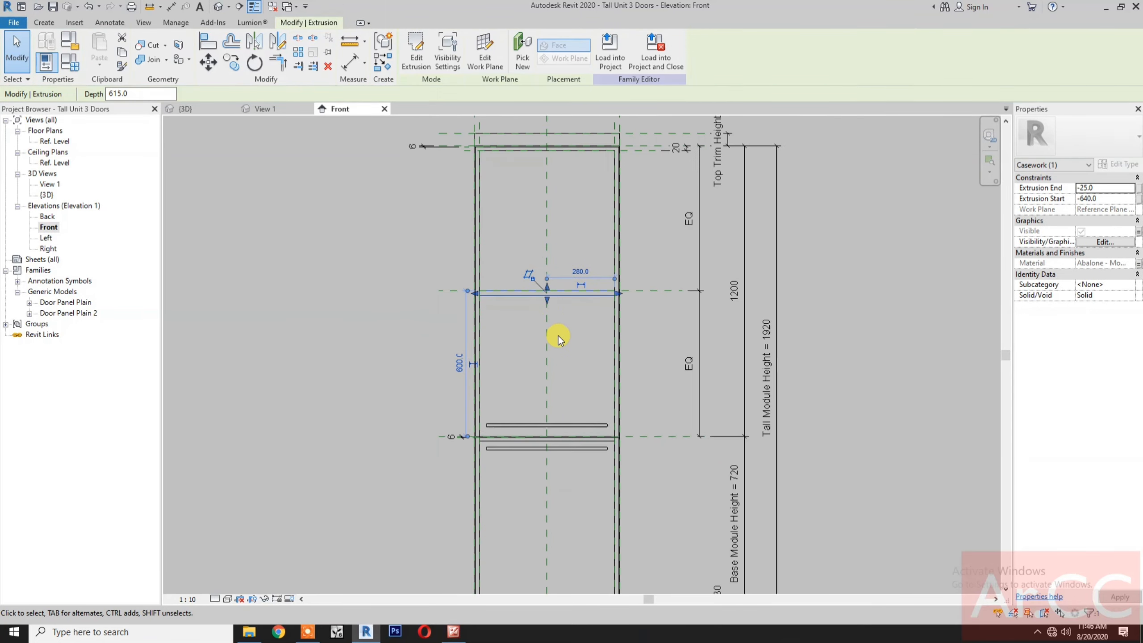
{"action": "left_click", "coordinate": [272, 110]}
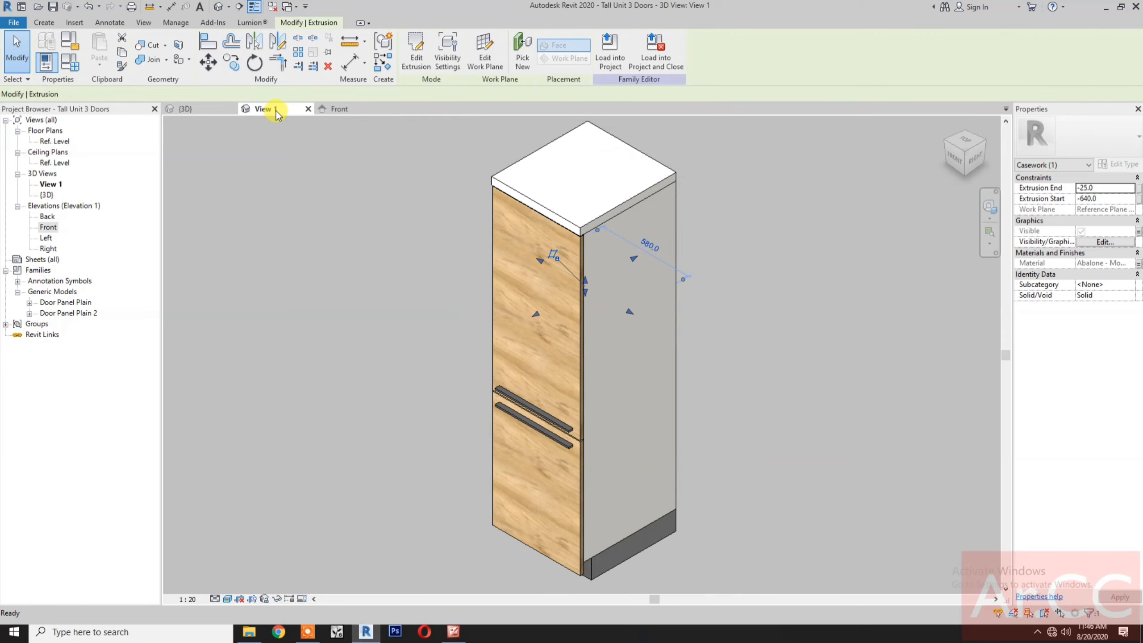
{"action": "left_click", "coordinate": [227, 598]}
{"action": "left_click", "coordinate": [251, 500]}
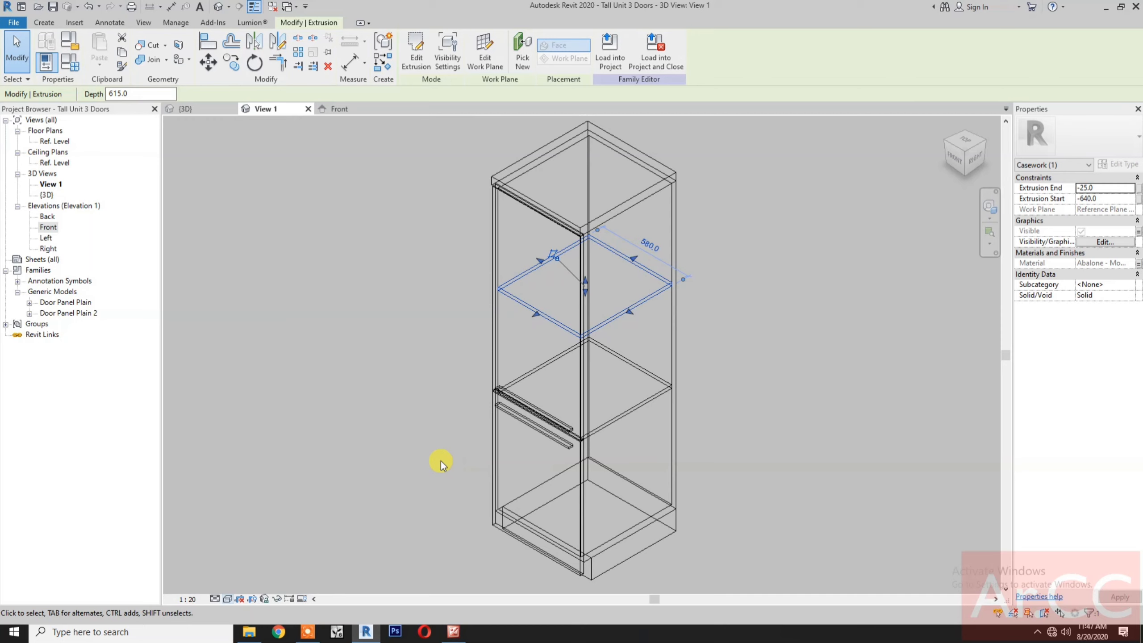
Set the family's Width parameter to 800 and apply it to test the shelves.
{"action": "left_click", "coordinate": [72, 65]}
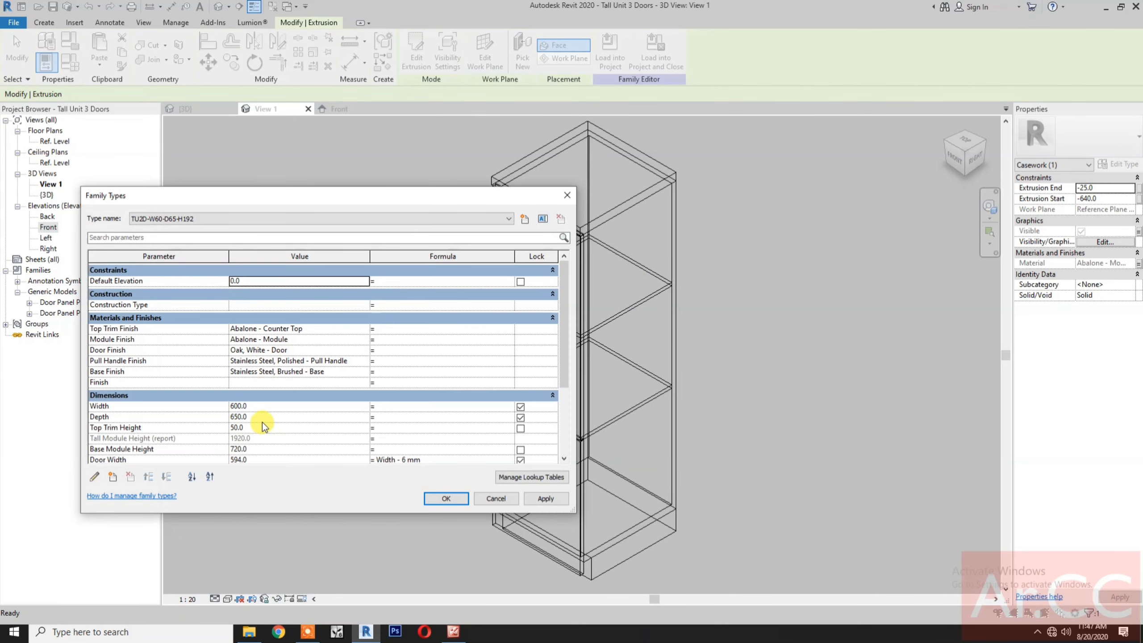
{"action": "left_click", "coordinate": [267, 407]}
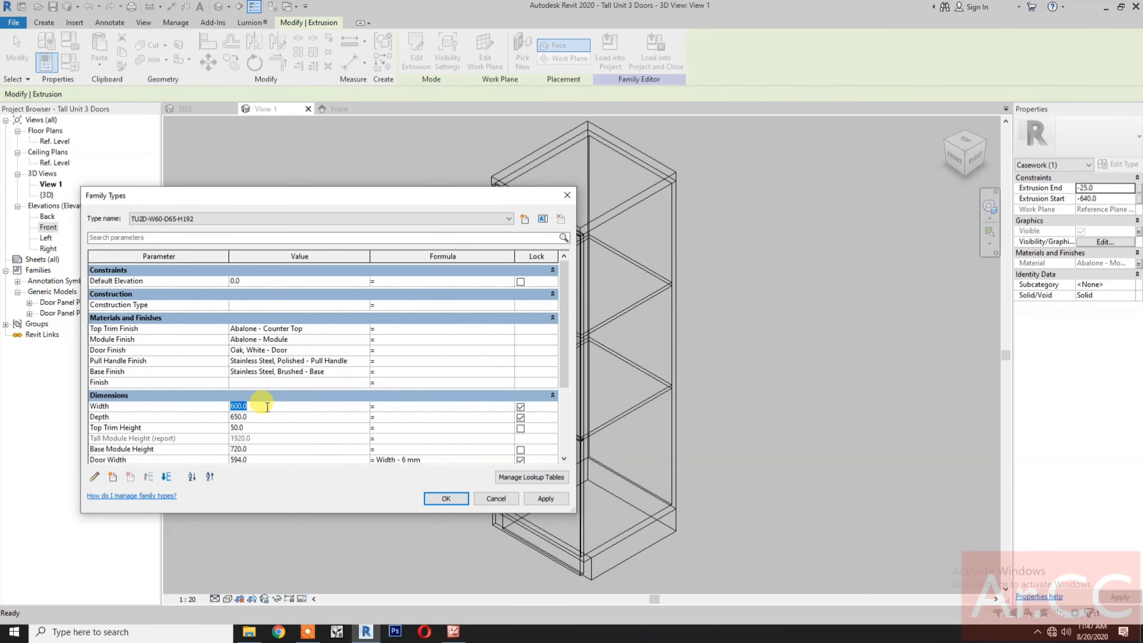
{"action": "type", "text": "800"}
{"action": "left_click", "coordinate": [546, 498]}
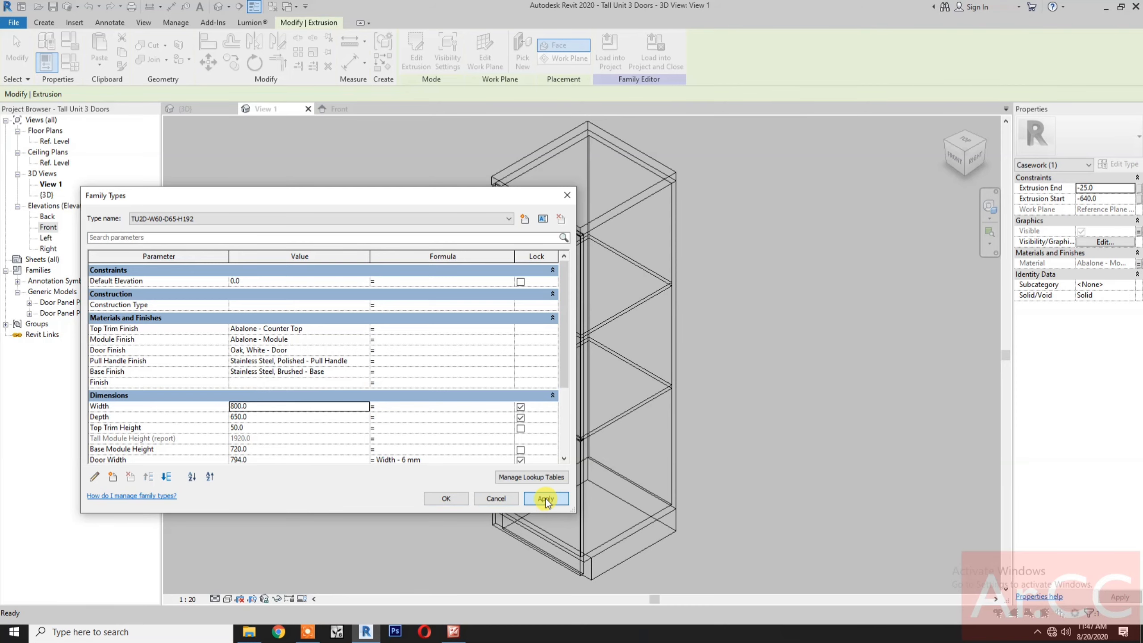
{"action": "left_click", "coordinate": [435, 498]}
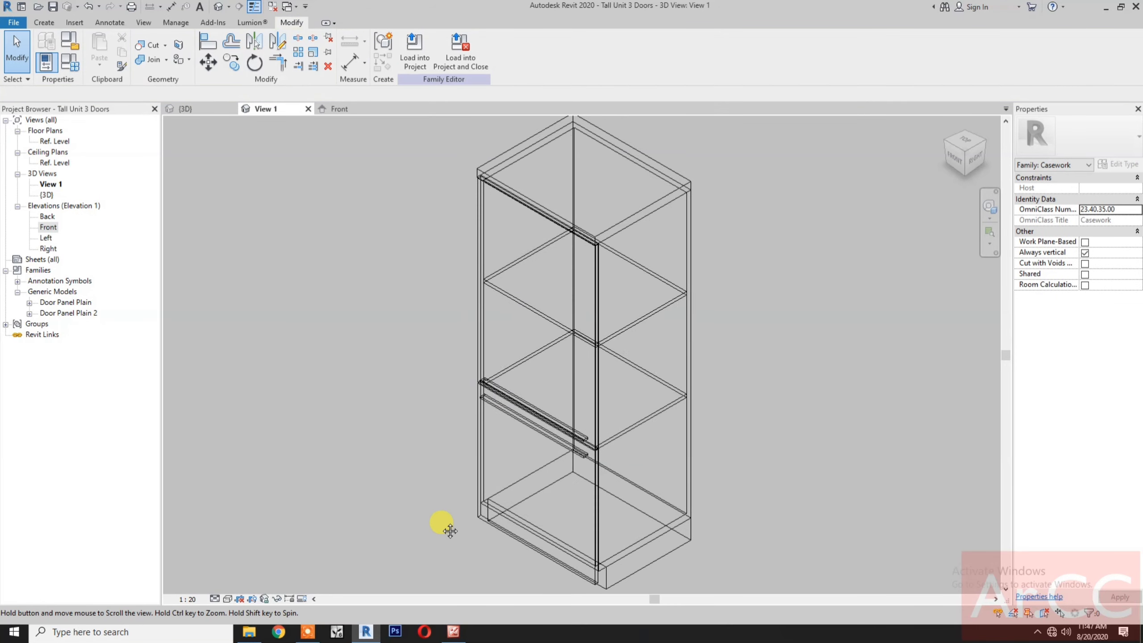
Set the family's Width back to 600 and its Depth to 800 to test the shelves.
{"action": "left_click", "coordinate": [70, 65]}
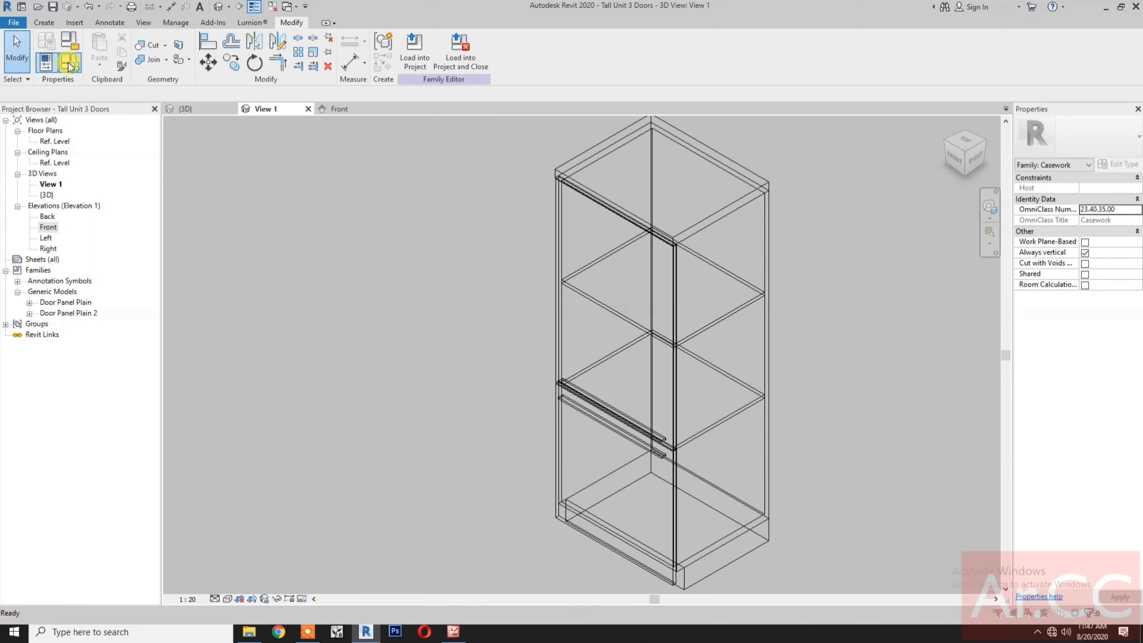
{"action": "left_click", "coordinate": [268, 412]}
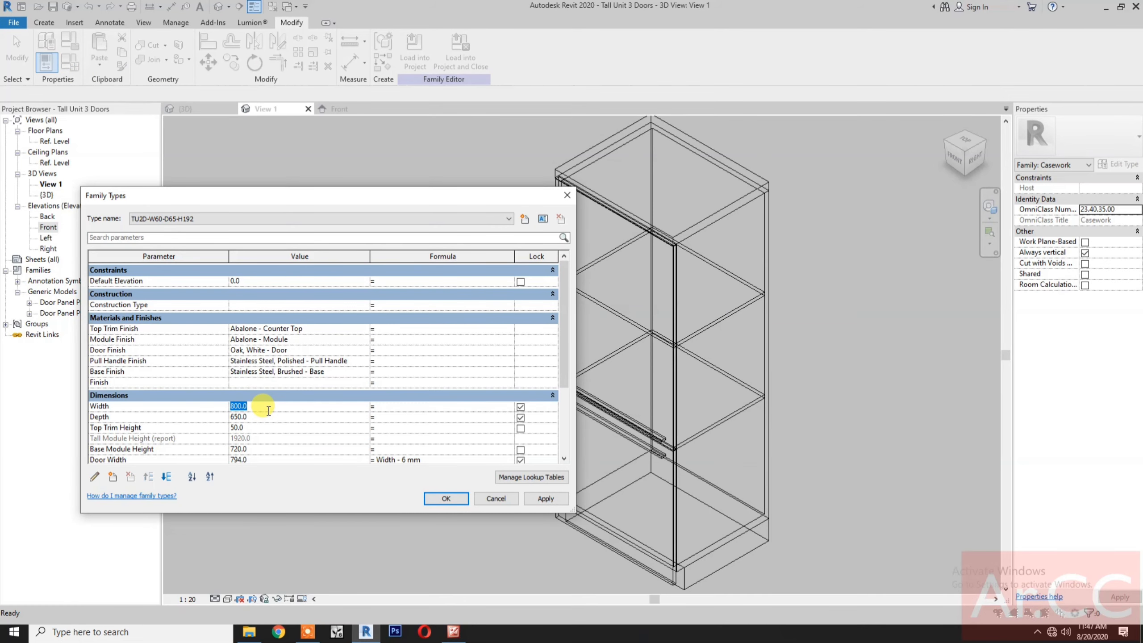
{"action": "type", "text": "600"}
{"action": "key", "text": "Tab"}
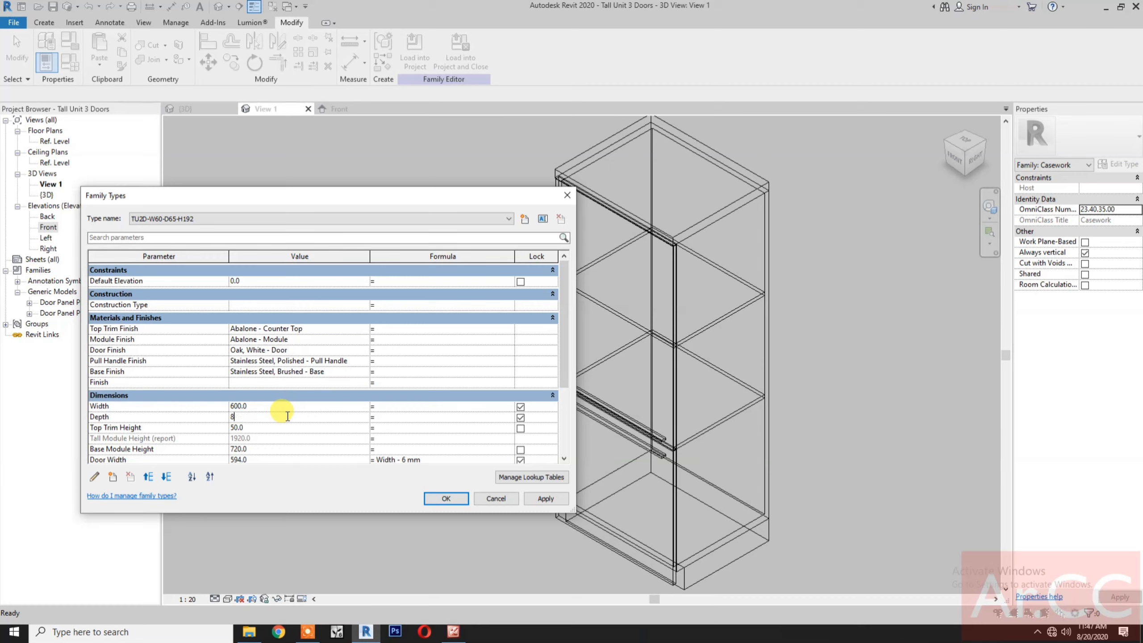
{"action": "type", "text": "800"}
{"action": "left_click", "coordinate": [440, 498]}
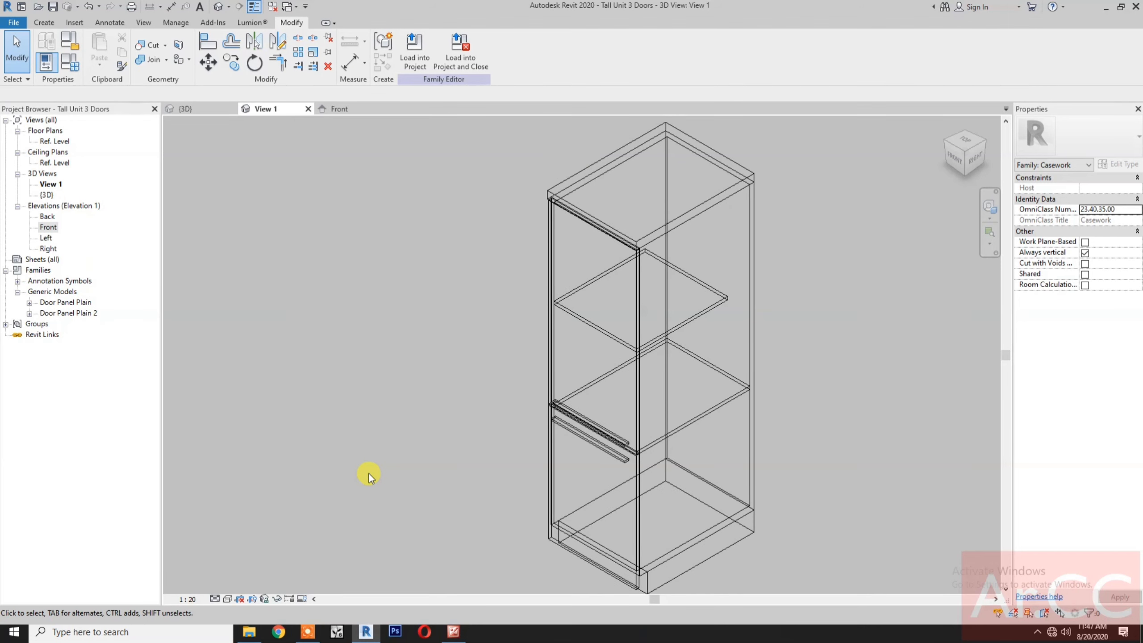
Align the back edge of the middle shelf with the lower shelf's back edge and lock the alignment.
{"action": "left_click", "coordinate": [209, 43]}
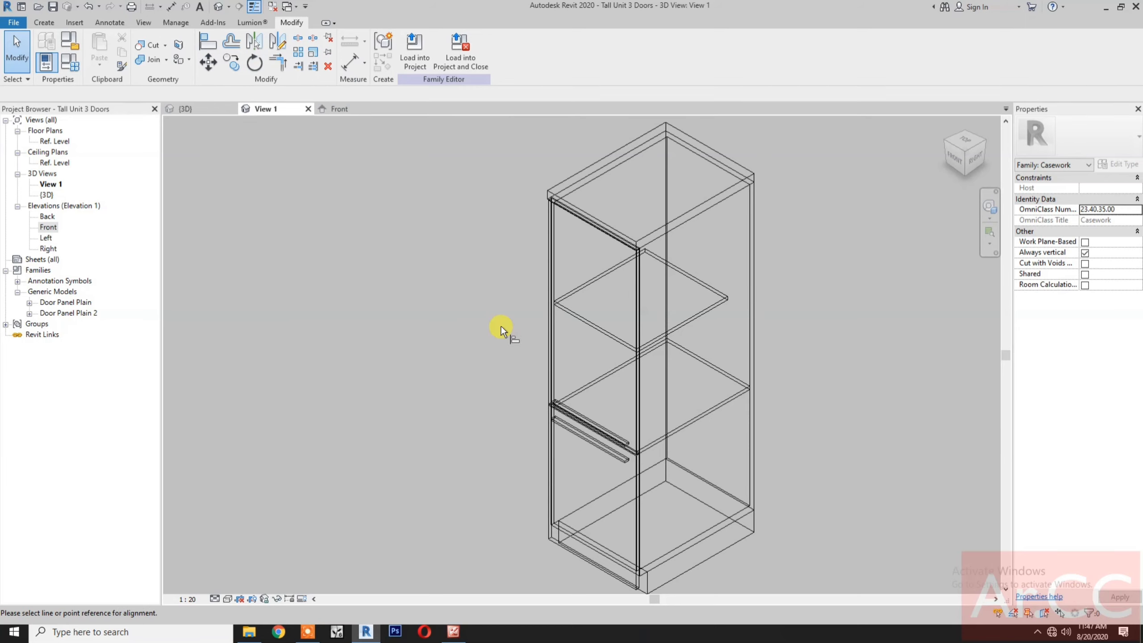
{"action": "left_click", "coordinate": [722, 367]}
{"action": "left_click", "coordinate": [706, 285]}
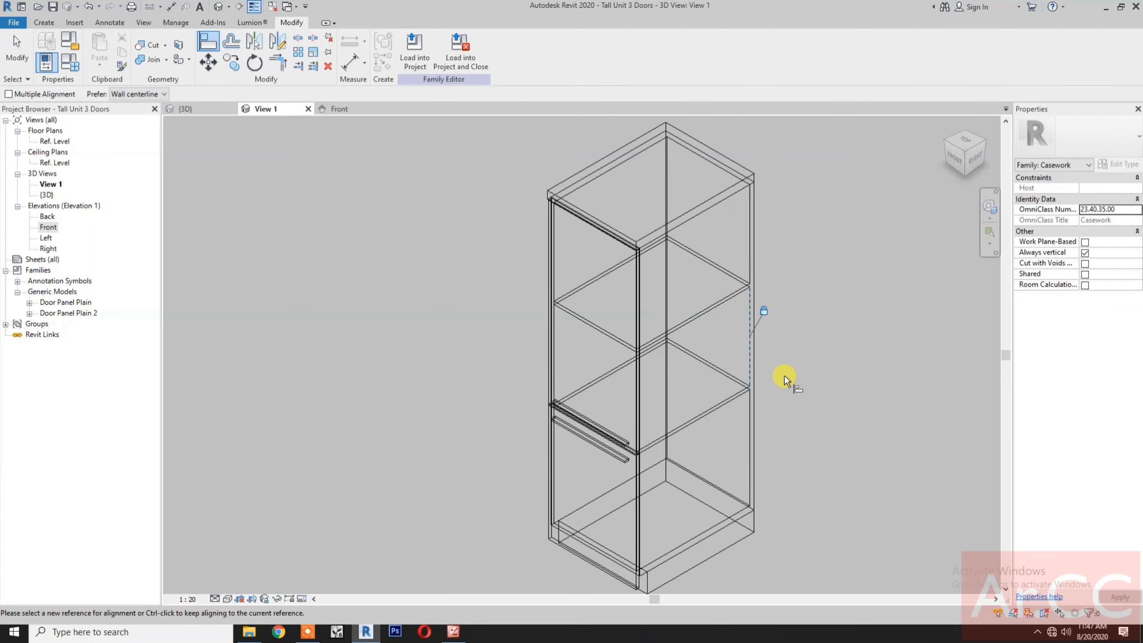
{"action": "key", "text": "Escape"}
{"action": "key", "text": "Escape"}
{"action": "left_click", "coordinate": [288, 231]}
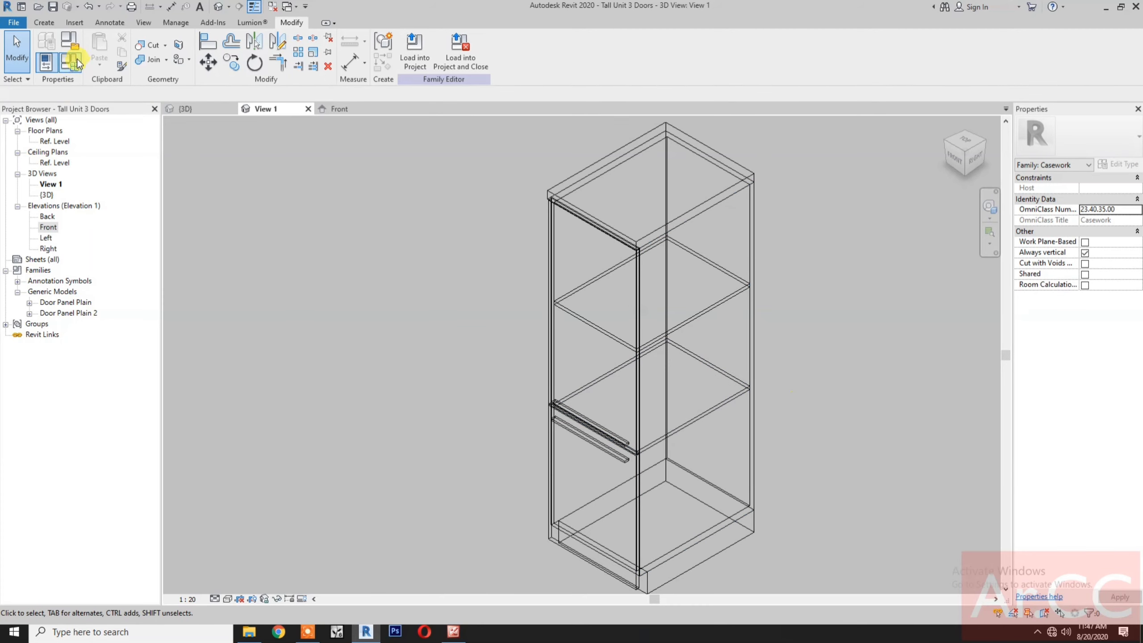
Set the family's Depth parameter to 650 and display the 3D view in the Realistic visual style.
{"action": "left_click", "coordinate": [72, 64]}
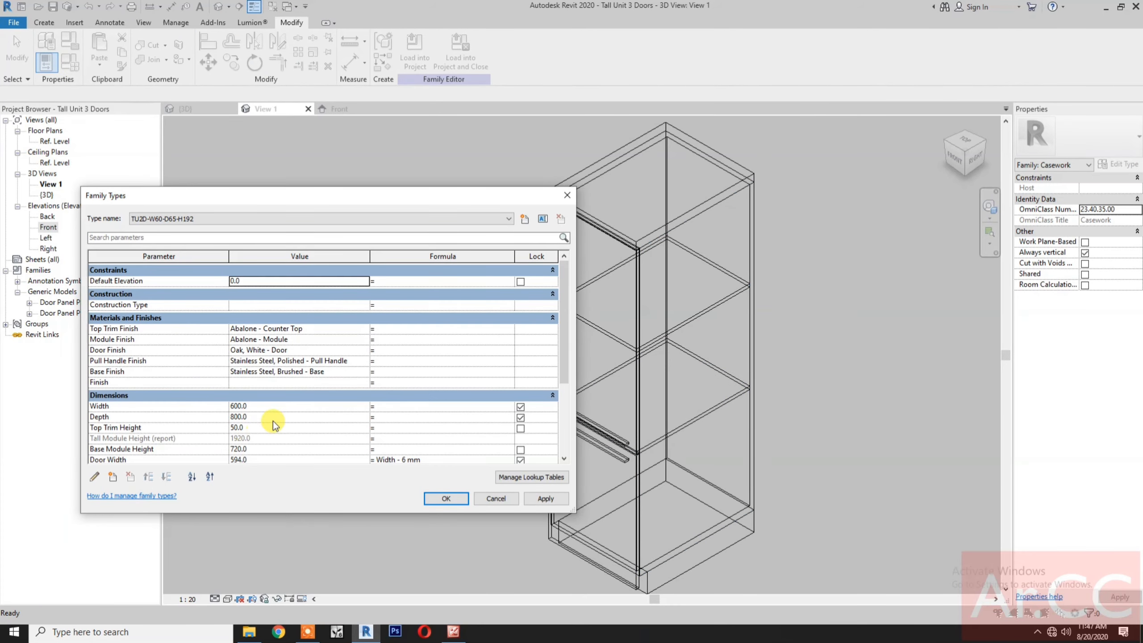
{"action": "left_click", "coordinate": [273, 421]}
{"action": "type", "text": "650"}
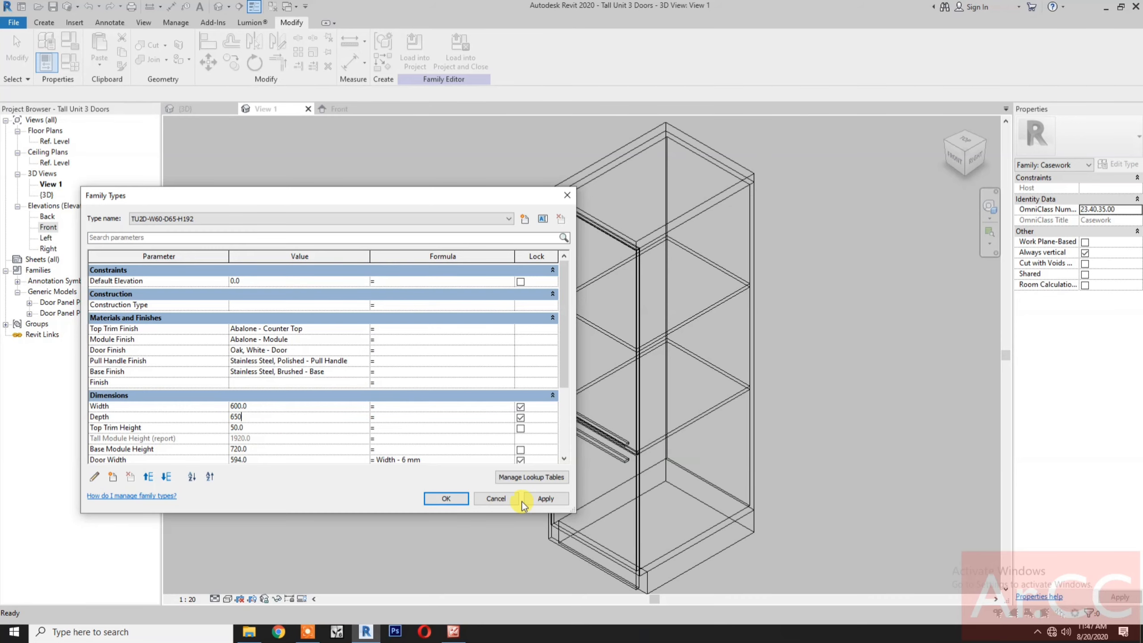
{"action": "left_click", "coordinate": [546, 499]}
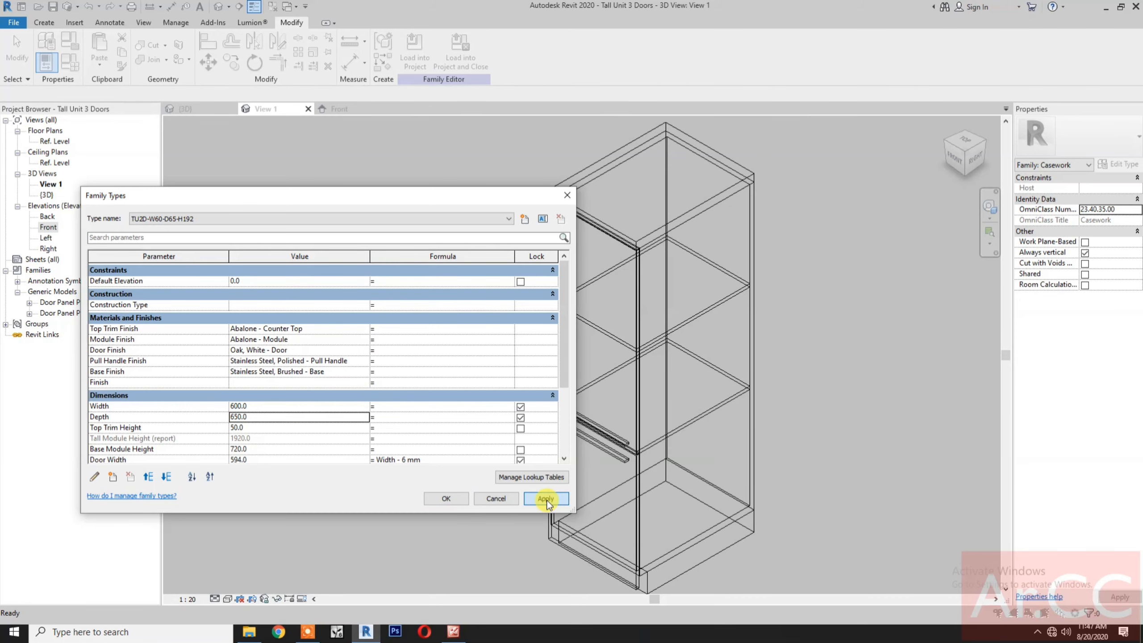
{"action": "left_click", "coordinate": [446, 498]}
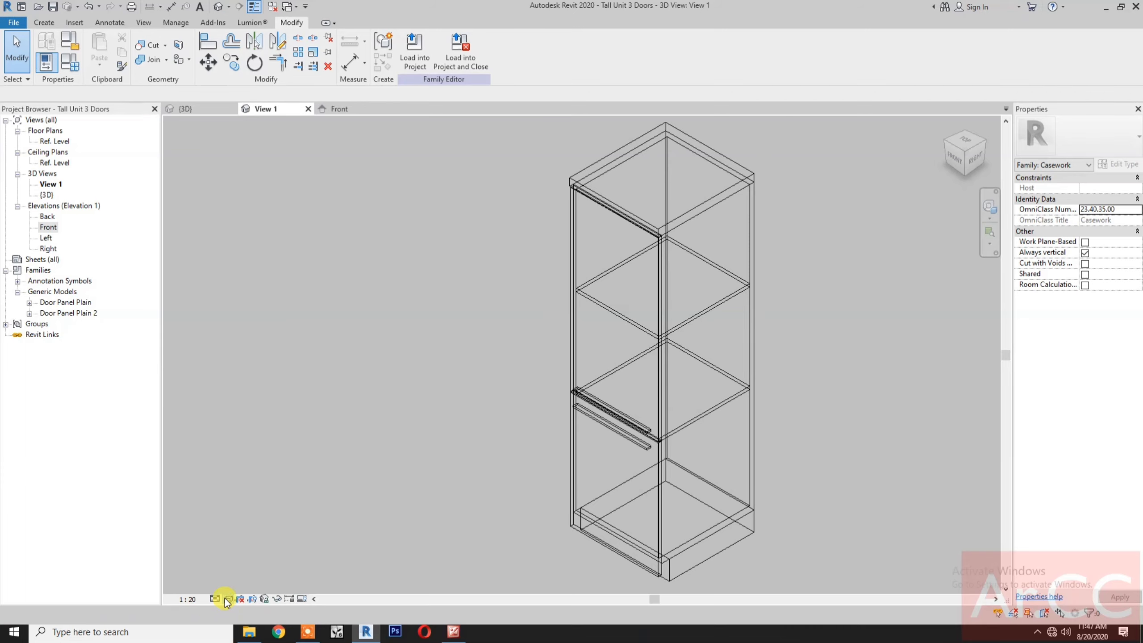
{"action": "left_click", "coordinate": [227, 599]}
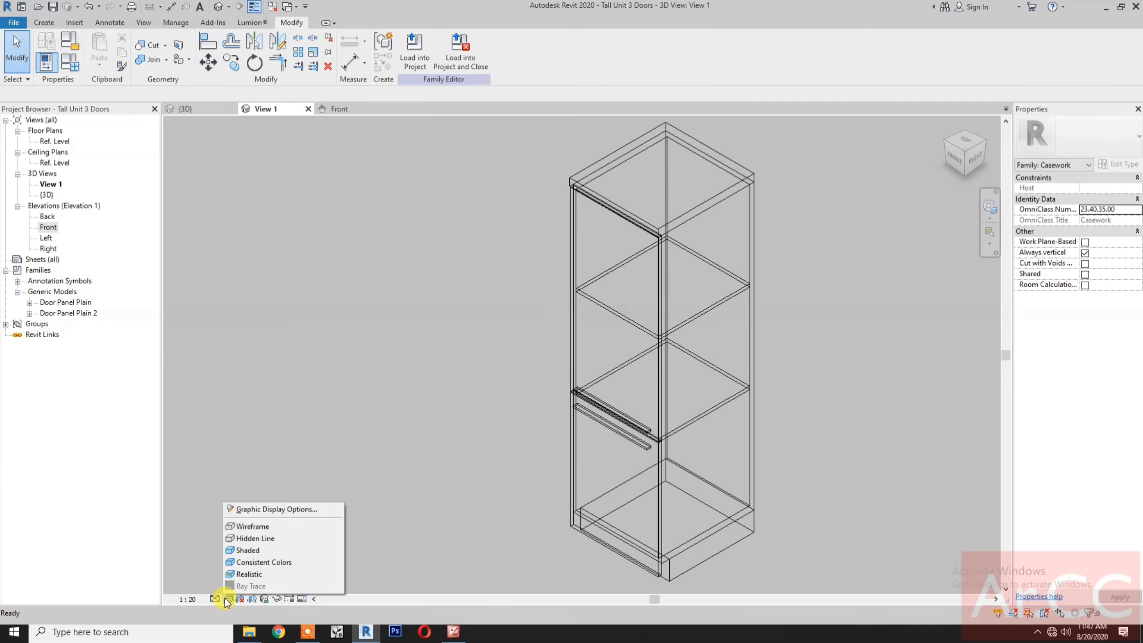
{"action": "left_click", "coordinate": [251, 574]}
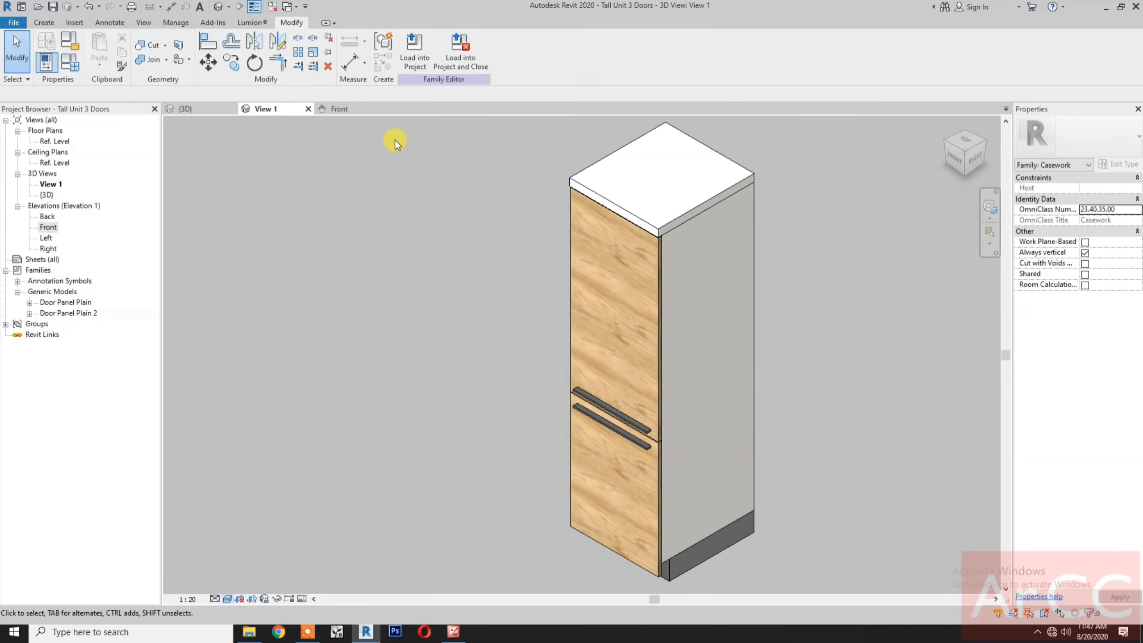
In the Front elevation, lower the top edge of the upper door panel to a height of about 769 mm, above the middle shelf.
{"action": "left_click", "coordinate": [347, 110]}
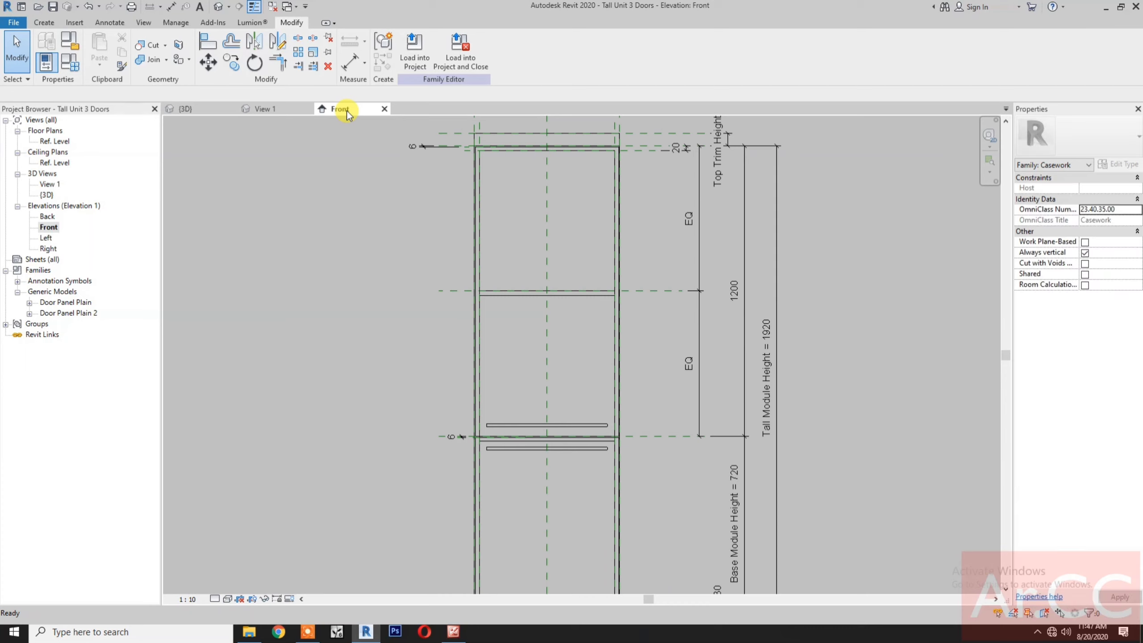
{"action": "left_click", "coordinate": [618, 331]}
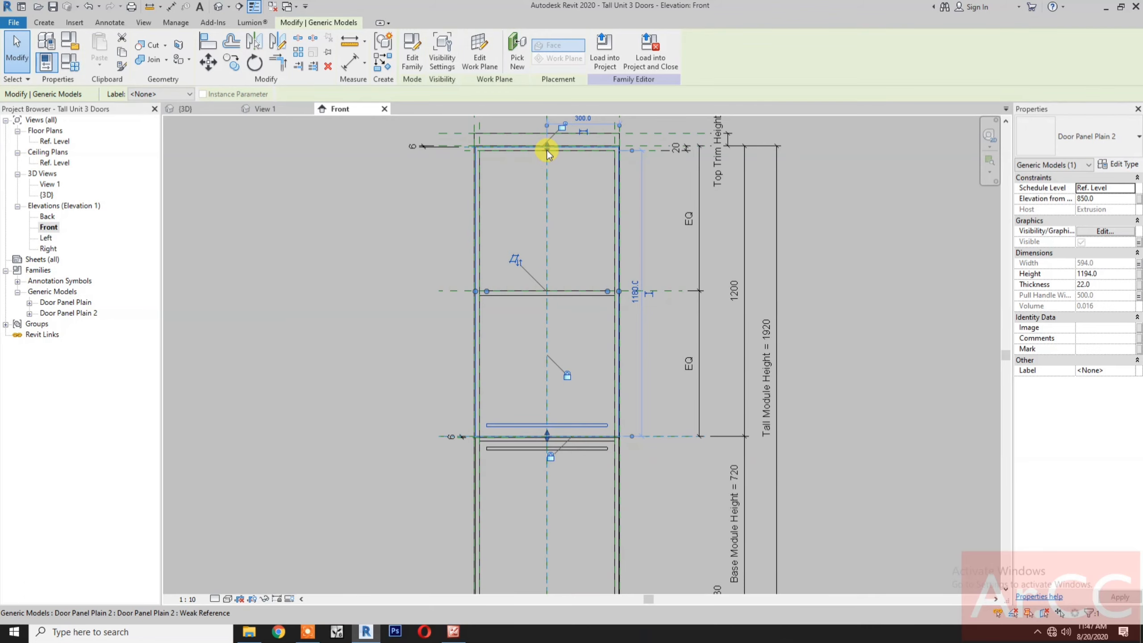
{"action": "left_click_drag", "start_coordinate": [547, 152], "coordinate": [548, 251]}
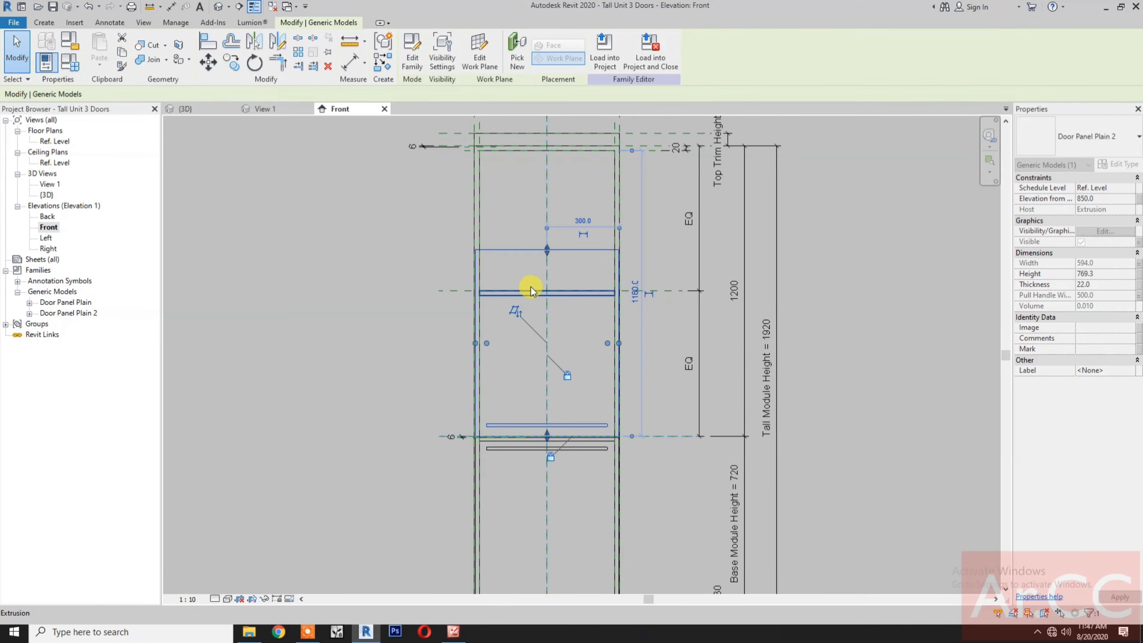
{"action": "scroll", "coordinate": [528, 383], "scroll_direction": "up", "scroll_amount": 3}
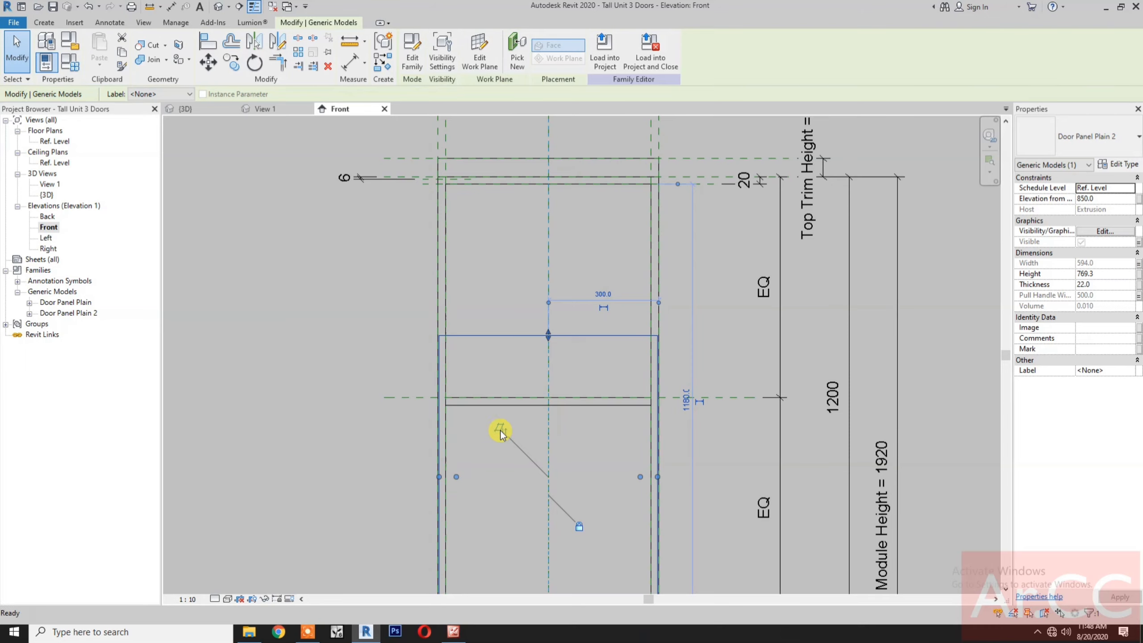
{"action": "left_click", "coordinate": [500, 432]}
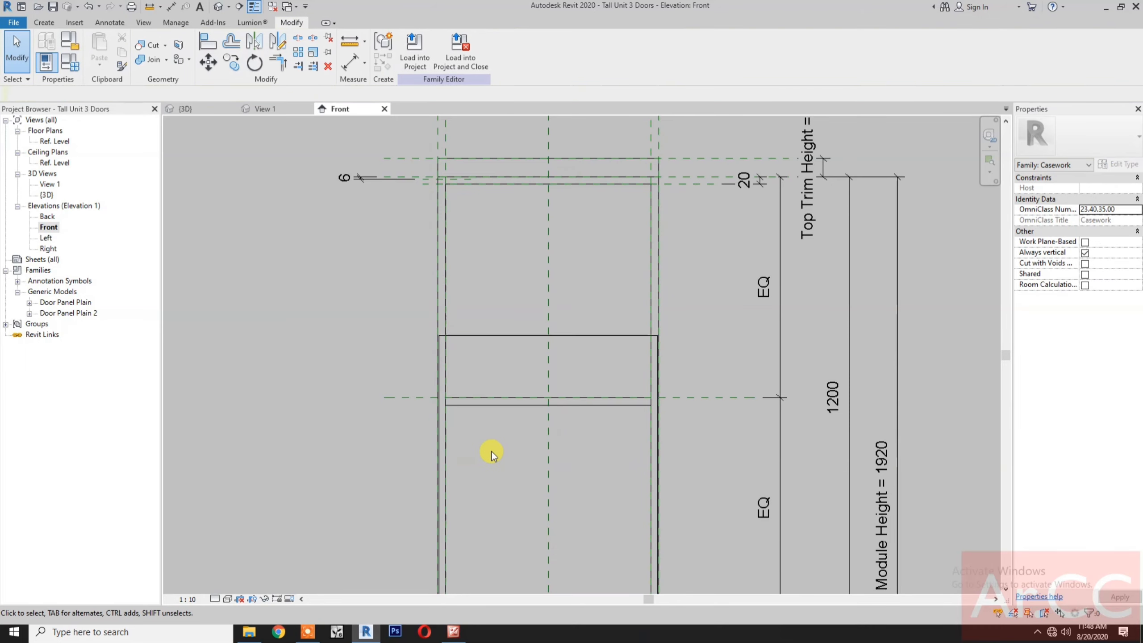
Draw a short horizontal reference plane about 10 mm below the middle reference plane, across the cabinet's left side.
{"action": "left_click", "coordinate": [45, 22]}
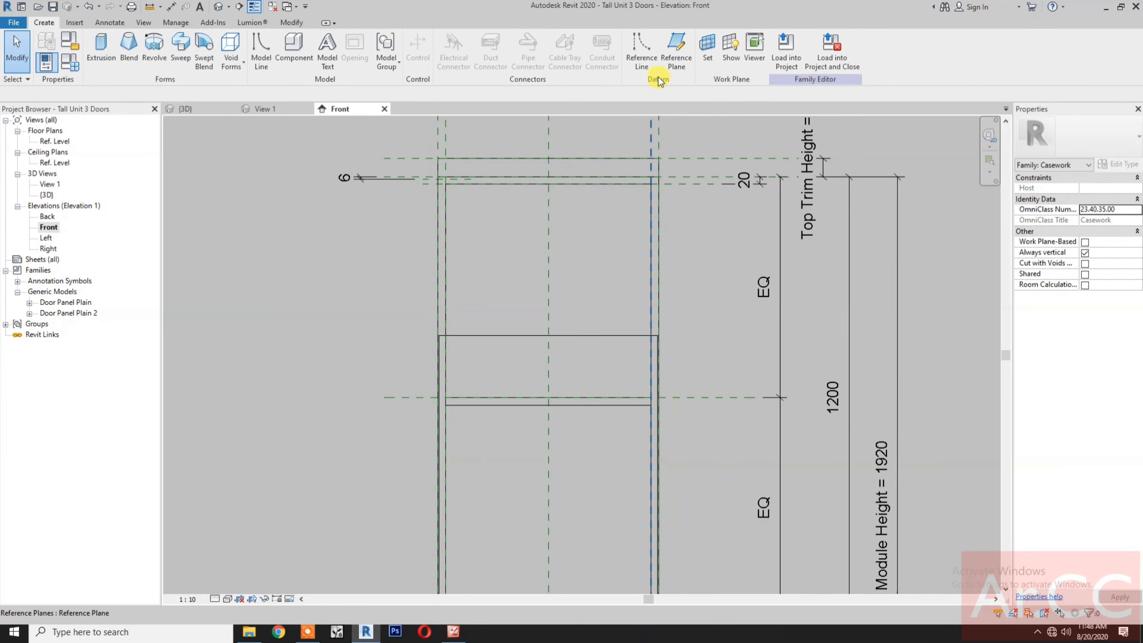
{"action": "left_click", "coordinate": [678, 63]}
{"action": "scroll", "coordinate": [428, 378], "scroll_direction": "up", "scroll_amount": 4}
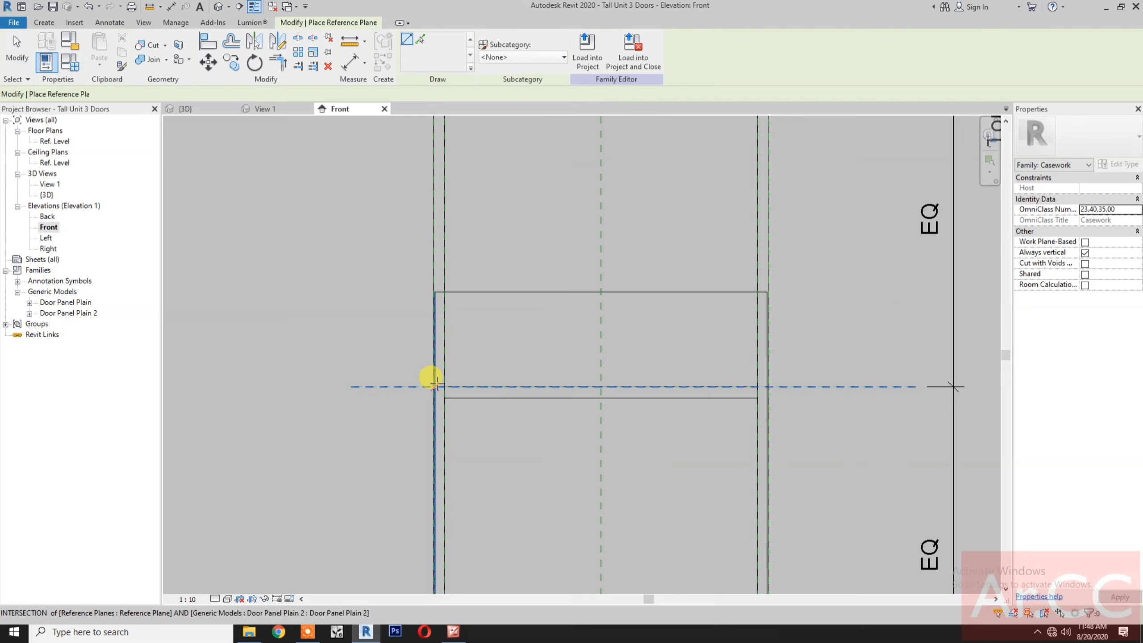
{"action": "left_click", "coordinate": [506, 396]}
{"action": "left_click", "coordinate": [321, 396]}
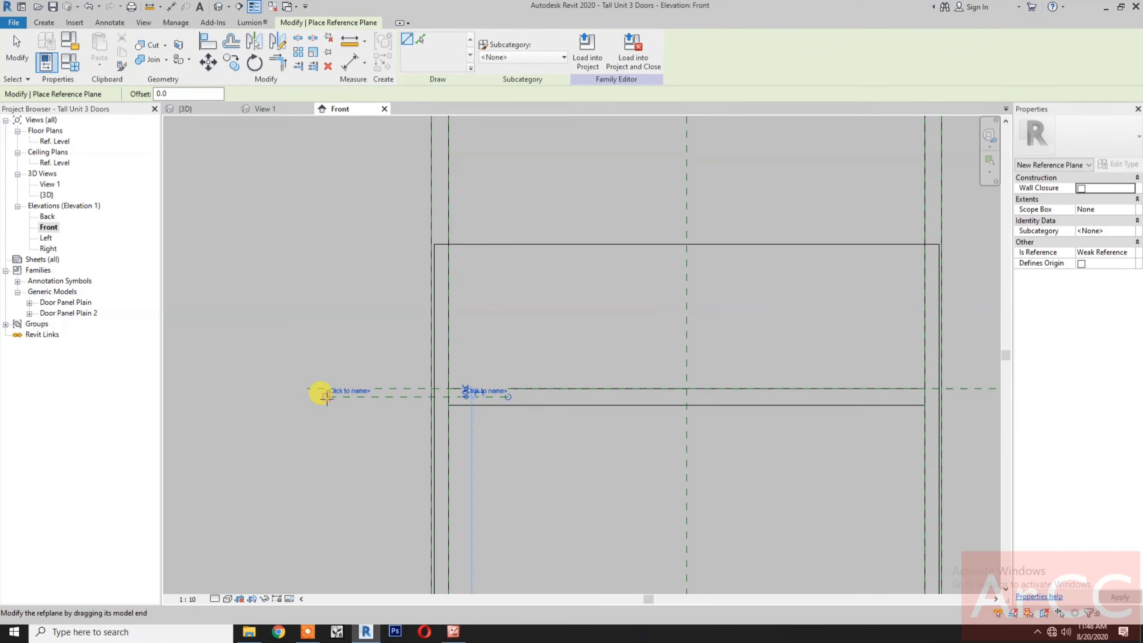
Dimension the gap between the middle reference plane and the short reference plane below it, outside the cabinet's left side.
{"action": "key", "text": "d"}
{"action": "key", "text": "i"}
{"action": "left_click", "coordinate": [402, 385]}
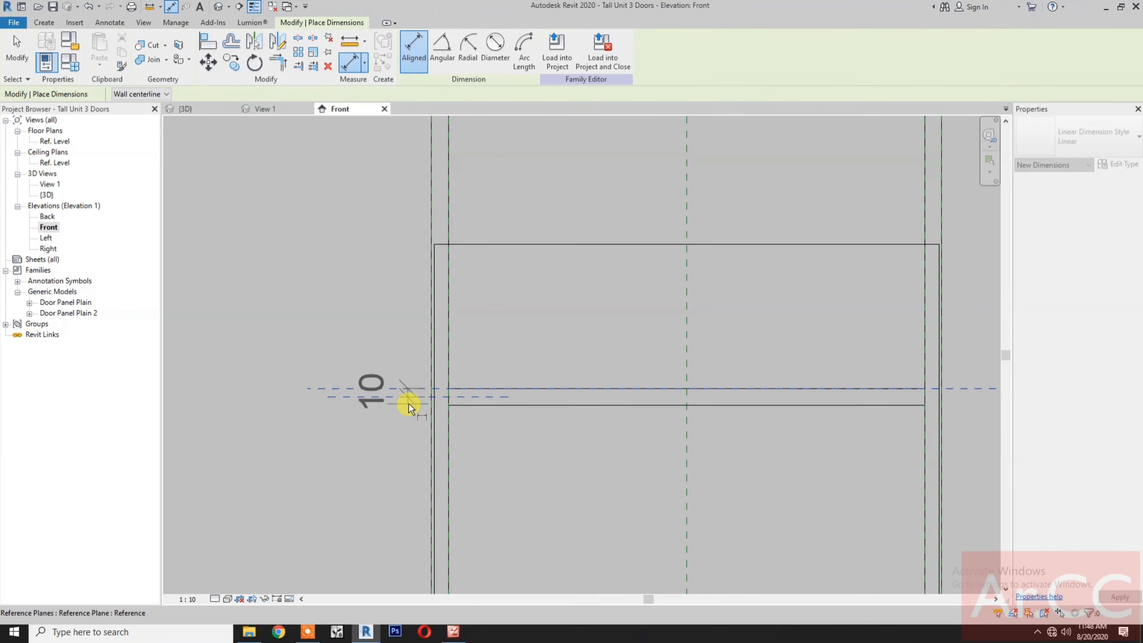
{"action": "scroll", "coordinate": [409, 404], "scroll_direction": "down", "scroll_amount": 4}
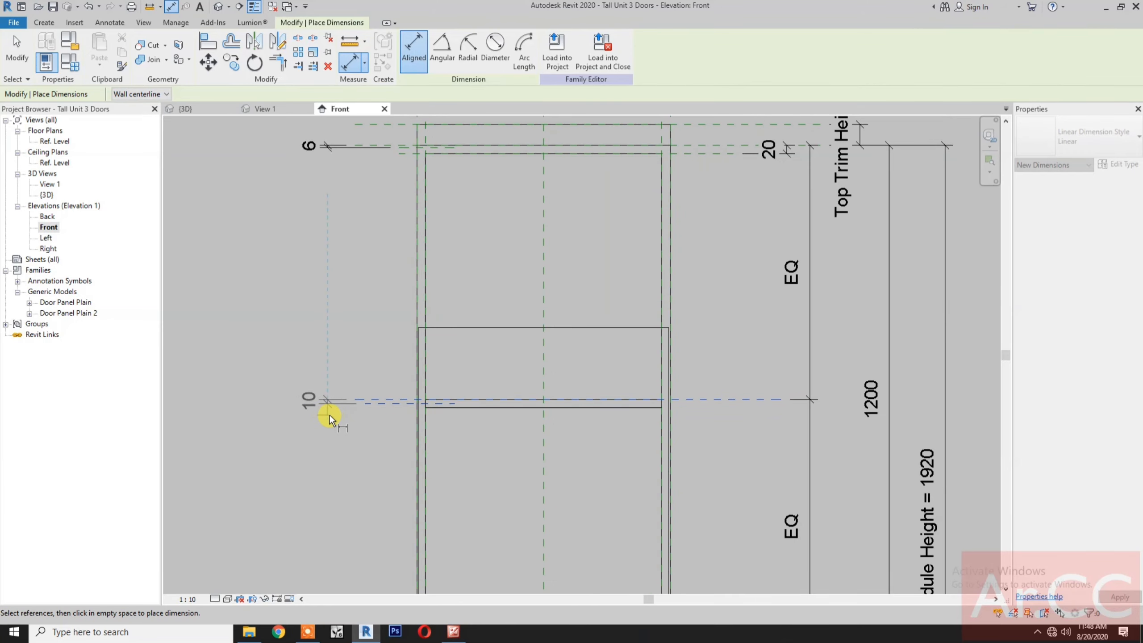
{"action": "left_click", "coordinate": [330, 414]}
{"action": "scroll", "coordinate": [374, 411], "scroll_direction": "up", "scroll_amount": 2}
{"action": "key", "text": "Escape"}
{"action": "key", "text": "Escape"}
Set the gap between the middle reference plane and the short reference plane to 6 mm and lock the dimension.
{"action": "left_click", "coordinate": [395, 401]}
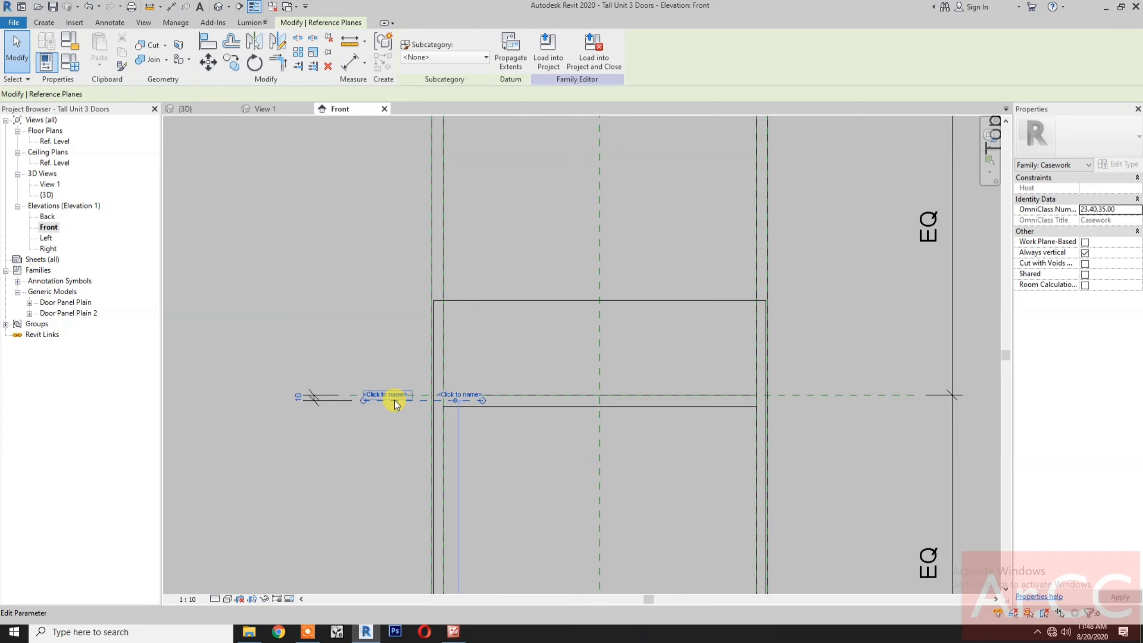
{"action": "left_click", "coordinate": [294, 398]}
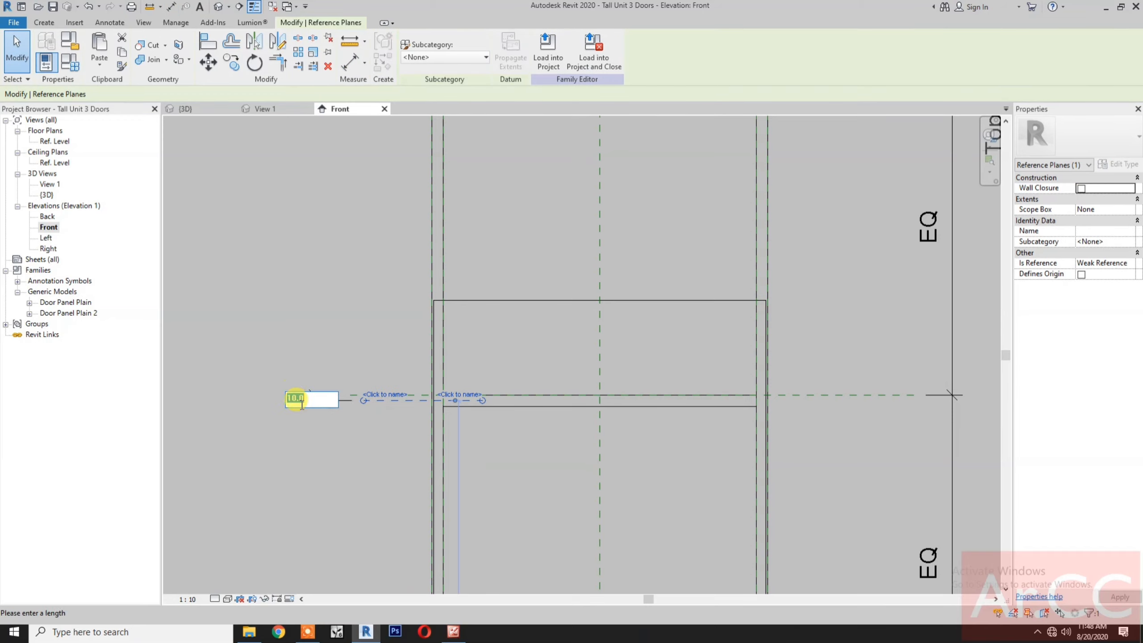
{"action": "type", "text": "6"}
{"action": "key", "text": "Return"}
{"action": "key", "text": "Escape"}
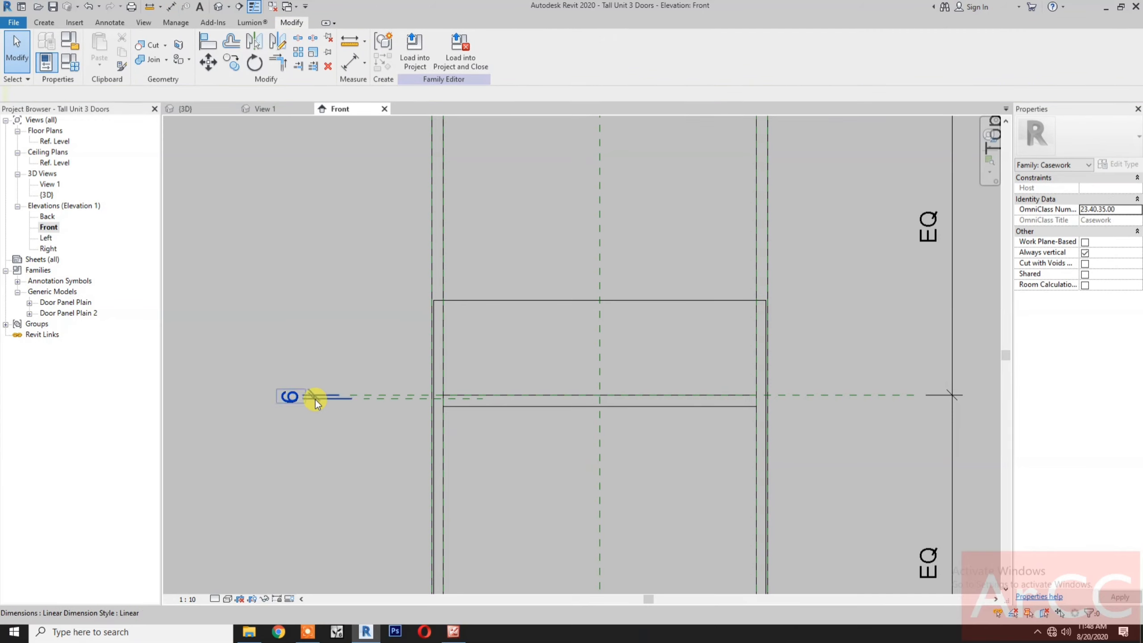
{"action": "left_click", "coordinate": [315, 399]}
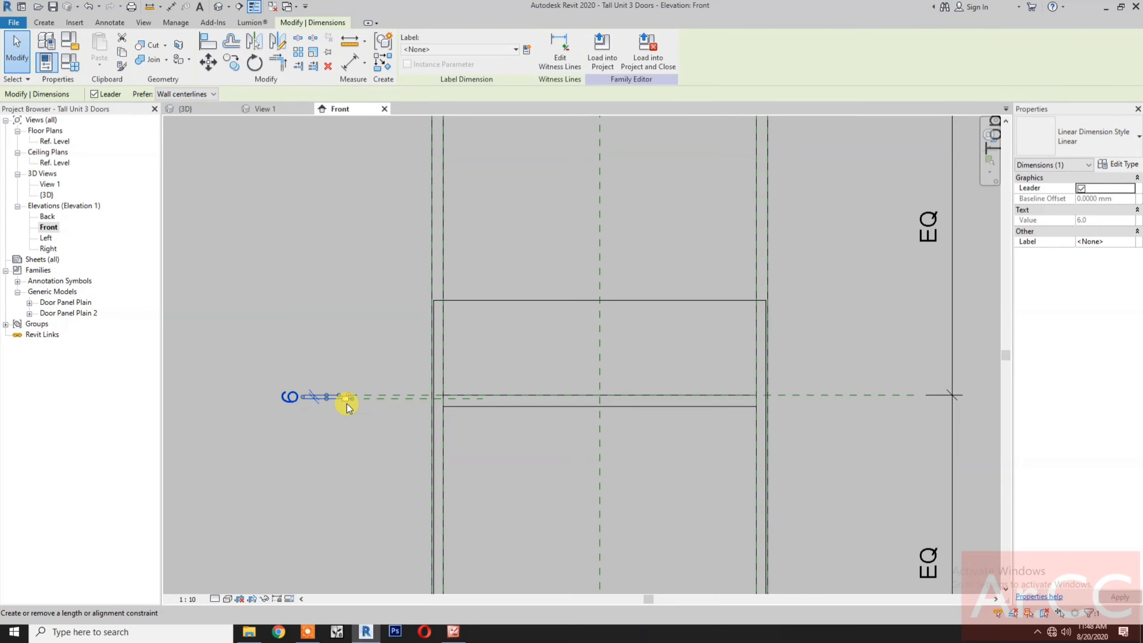
{"action": "left_click", "coordinate": [357, 442]}
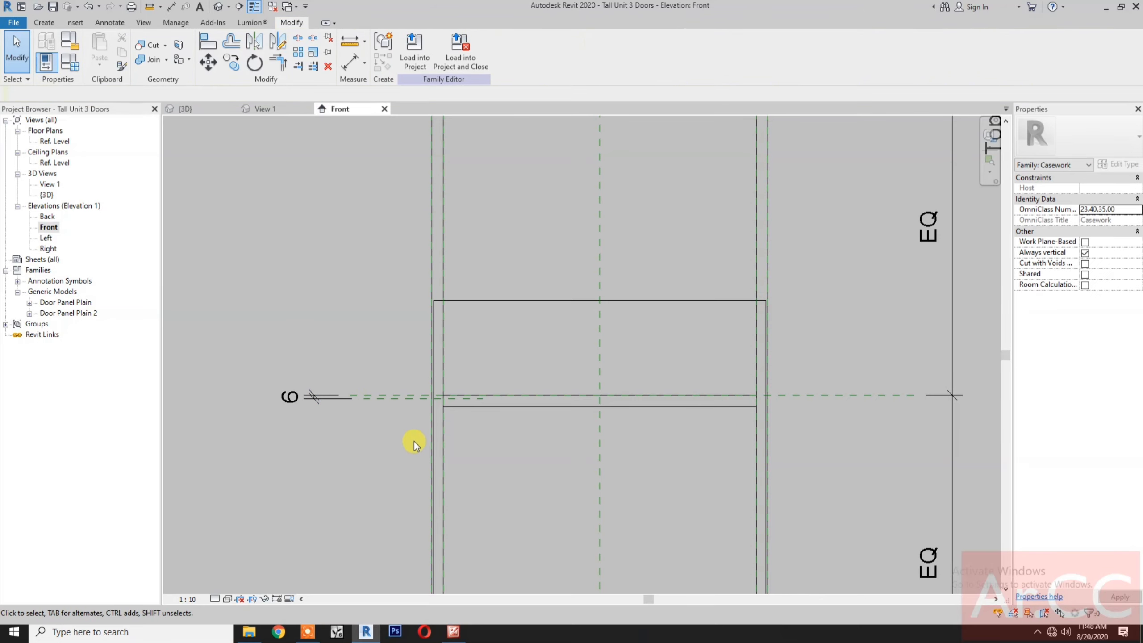
Align the upper door panel's top edge to the short reference plane 6 mm below the middle reference plane.
{"action": "scroll", "coordinate": [414, 441], "scroll_direction": "down", "scroll_amount": 2}
{"action": "left_click", "coordinate": [205, 43]}
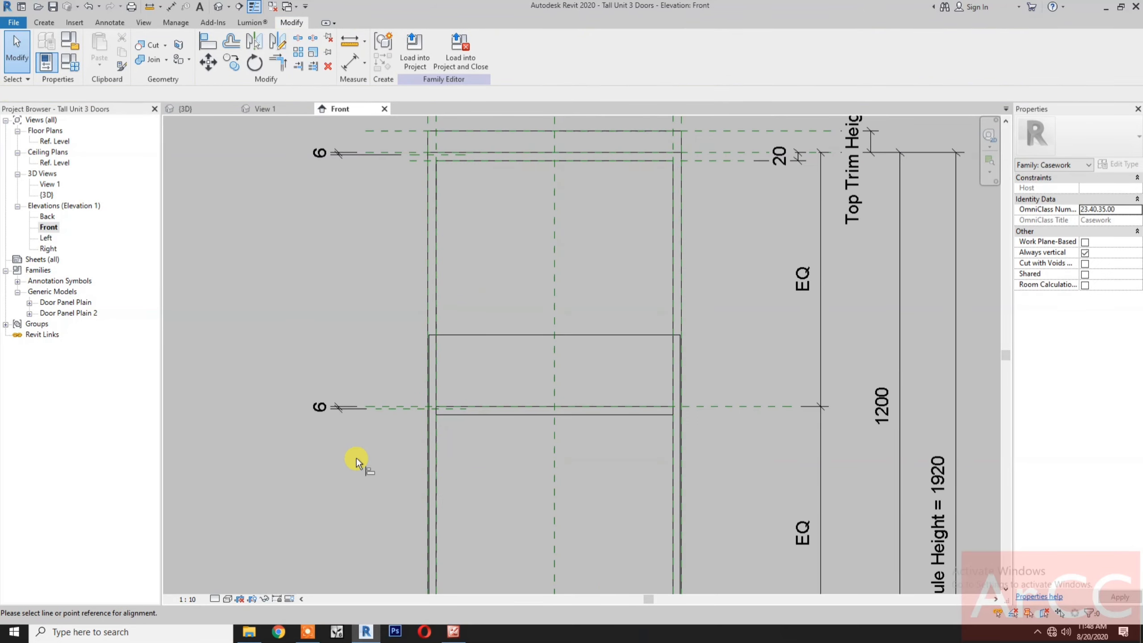
{"action": "left_click", "coordinate": [436, 397]}
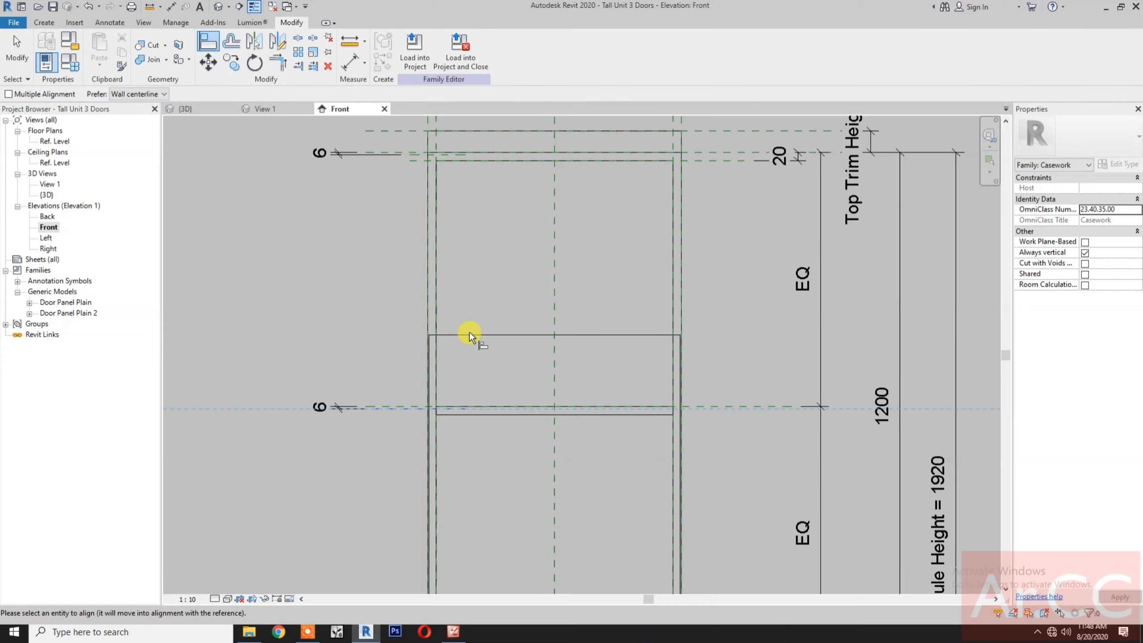
{"action": "left_click", "coordinate": [473, 334]}
{"action": "scroll", "coordinate": [538, 361], "scroll_direction": "down", "scroll_amount": 2}
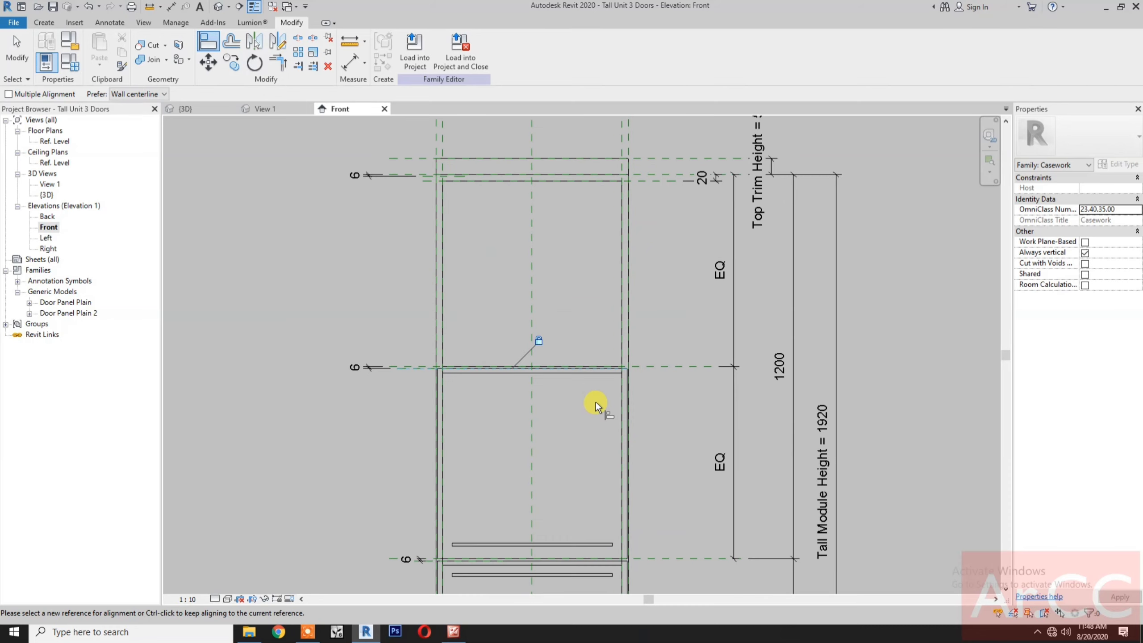
{"action": "key", "text": "Escape"}
{"action": "key", "text": "Escape"}
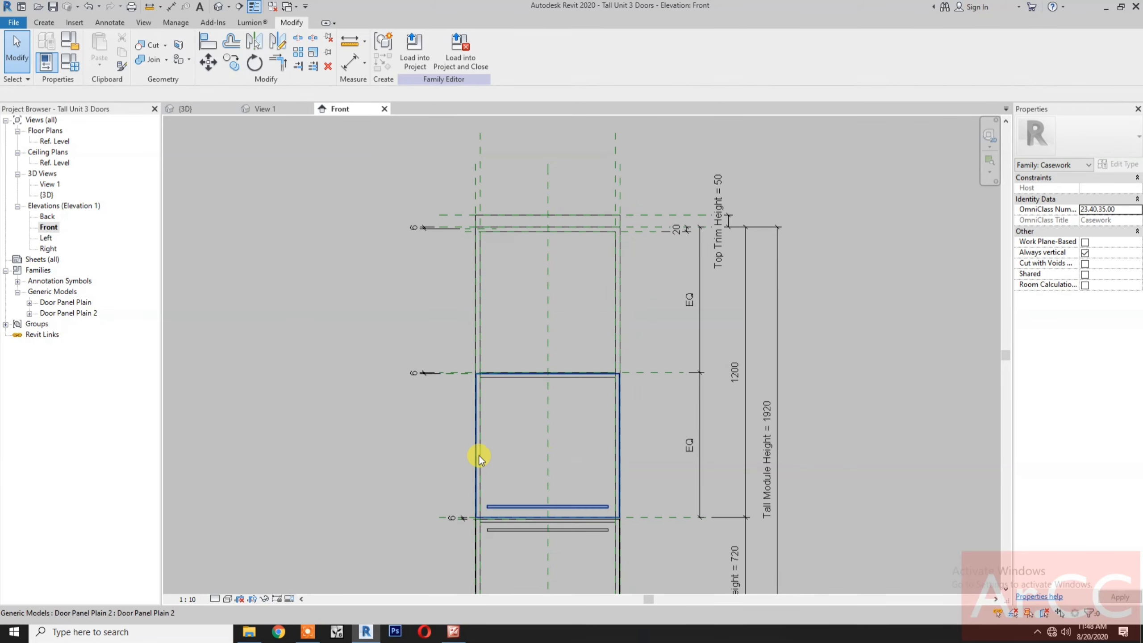
Copy the shortened Door Panel Plain 2 door straight up by 500 mm.
{"action": "left_click", "coordinate": [514, 506]}
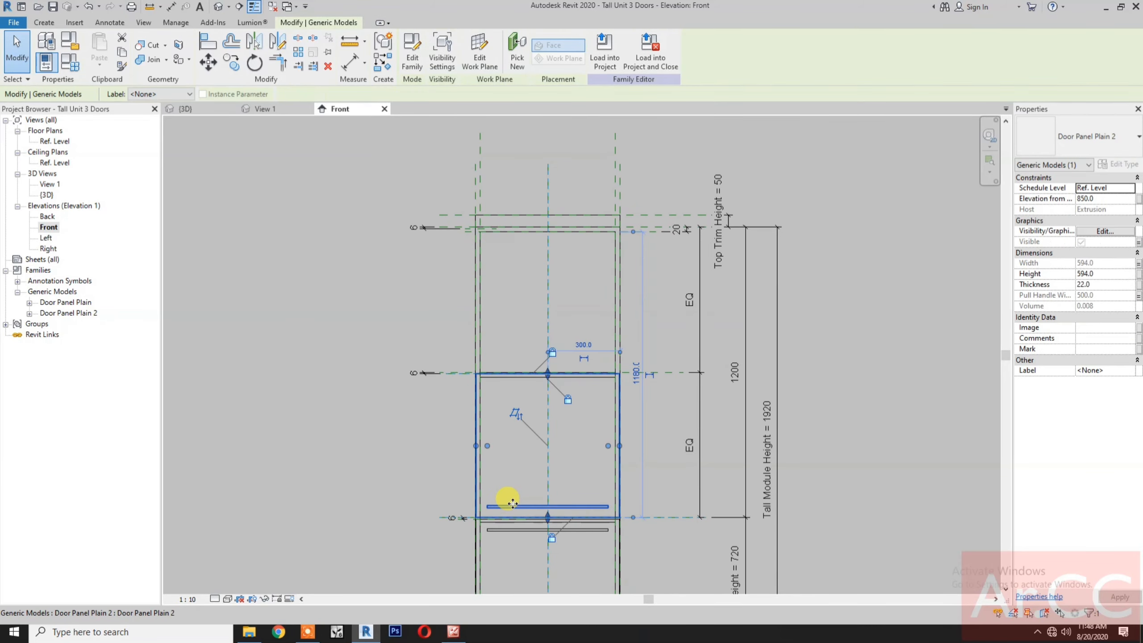
{"action": "left_click", "coordinate": [231, 66]}
{"action": "left_click", "coordinate": [397, 473]}
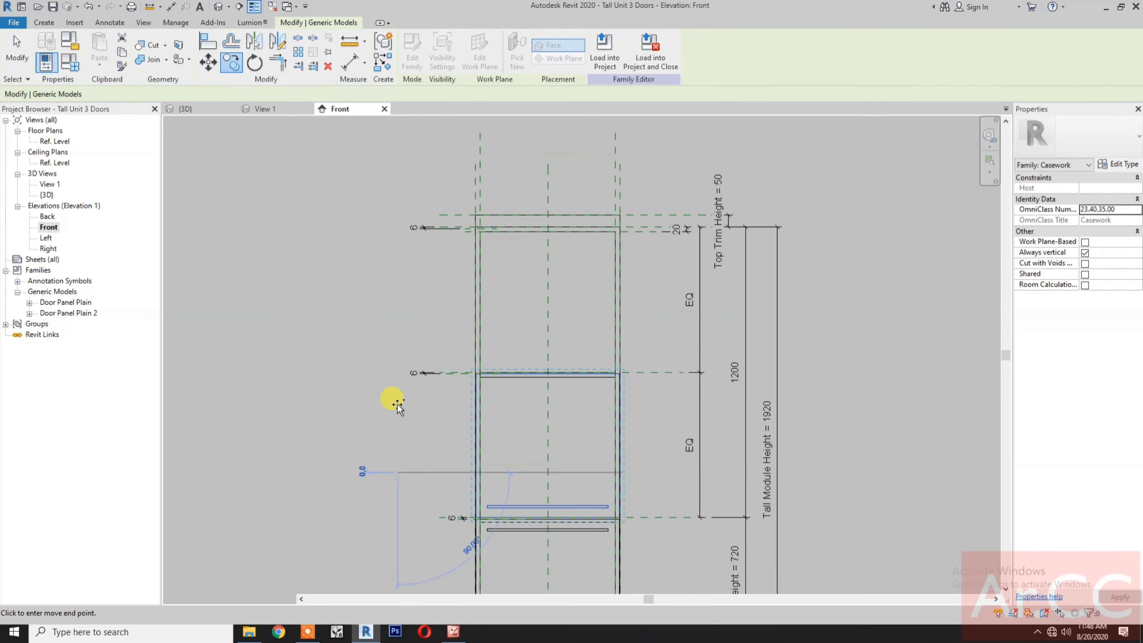
{"action": "left_click_drag", "start_coordinate": [393, 325], "coordinate": [396, 351]}
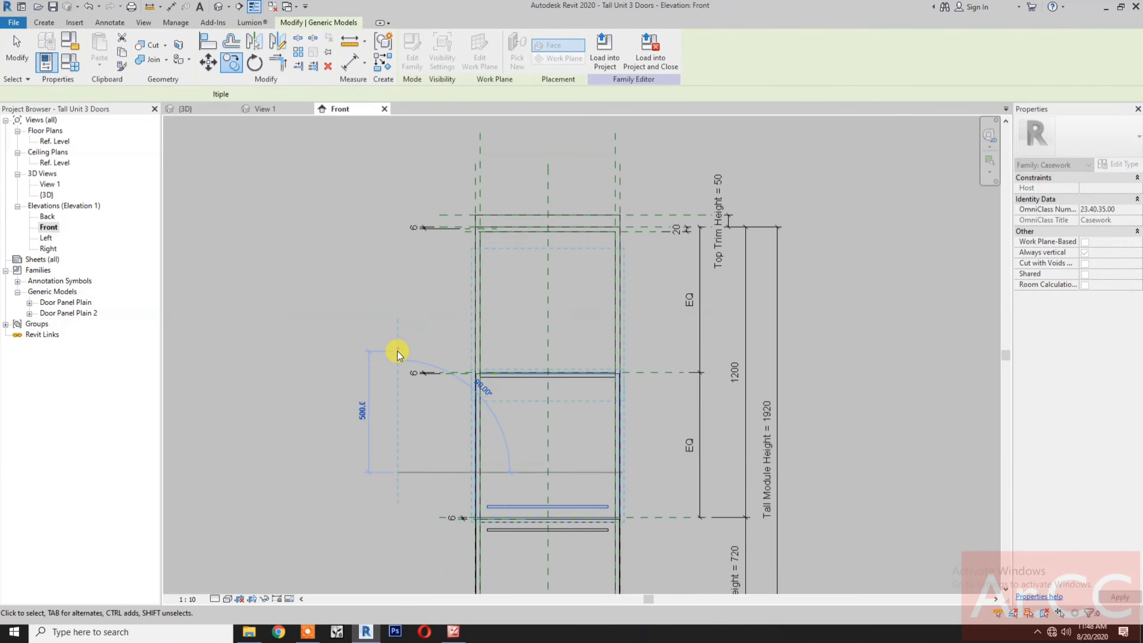
Align the copied door's top edge to the short reference plane 6 mm below the cabinet's top plane and lock it.
{"action": "left_click", "coordinate": [209, 45]}
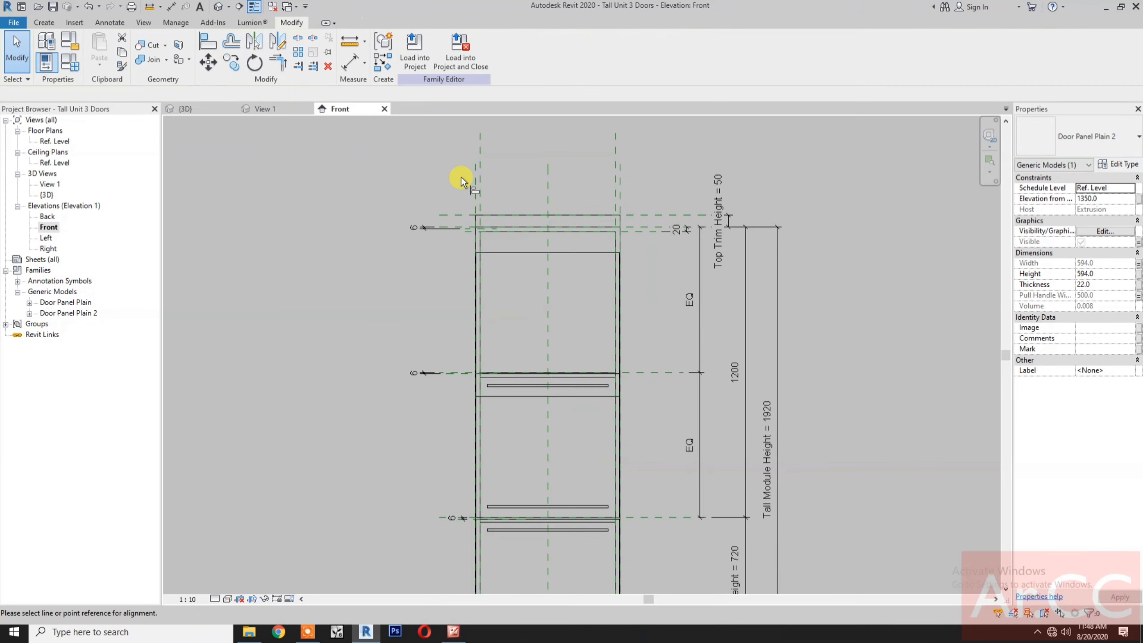
{"action": "scroll", "coordinate": [496, 194], "scroll_direction": "up", "scroll_amount": 4}
{"action": "left_click", "coordinate": [448, 264]}
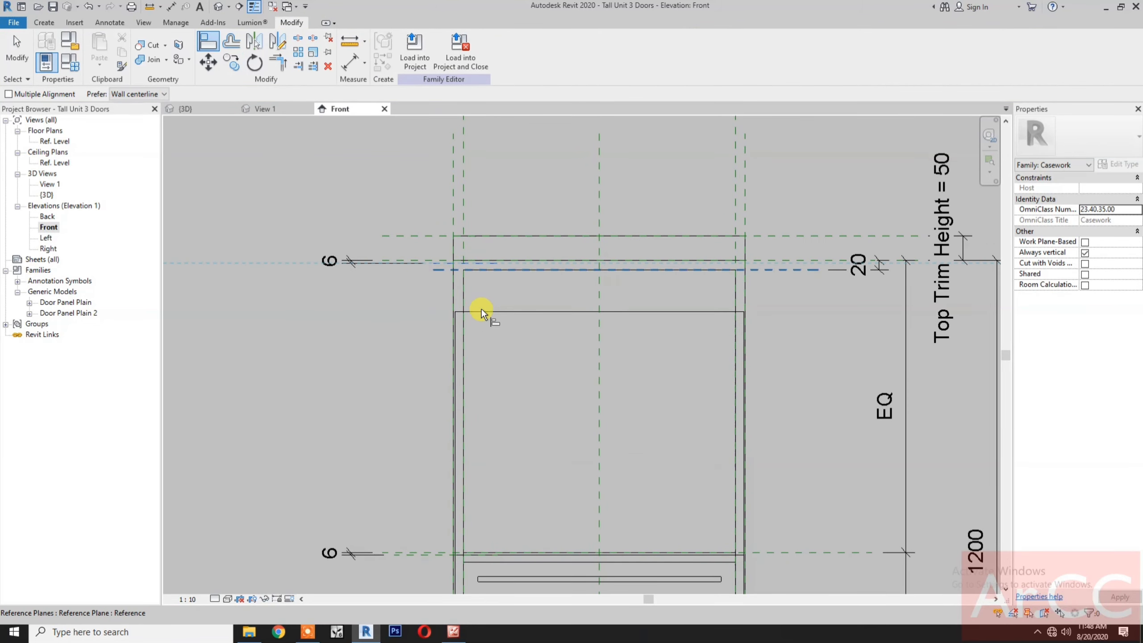
{"action": "left_click", "coordinate": [486, 313]}
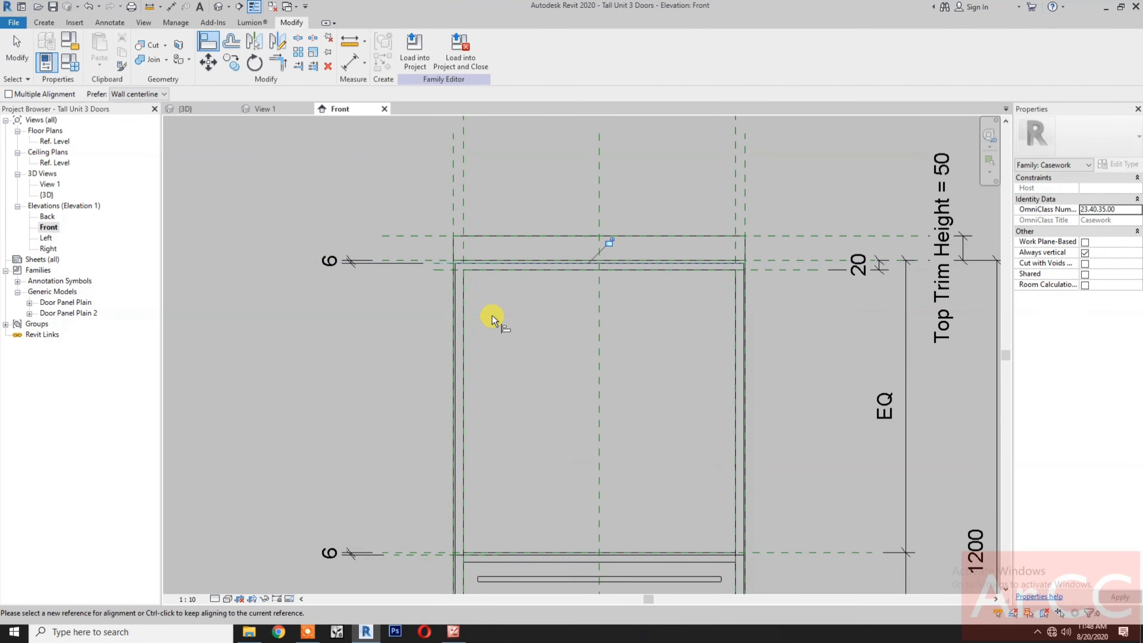
{"action": "left_click", "coordinate": [611, 242]}
{"action": "scroll", "coordinate": [545, 337], "scroll_direction": "down", "scroll_amount": 2}
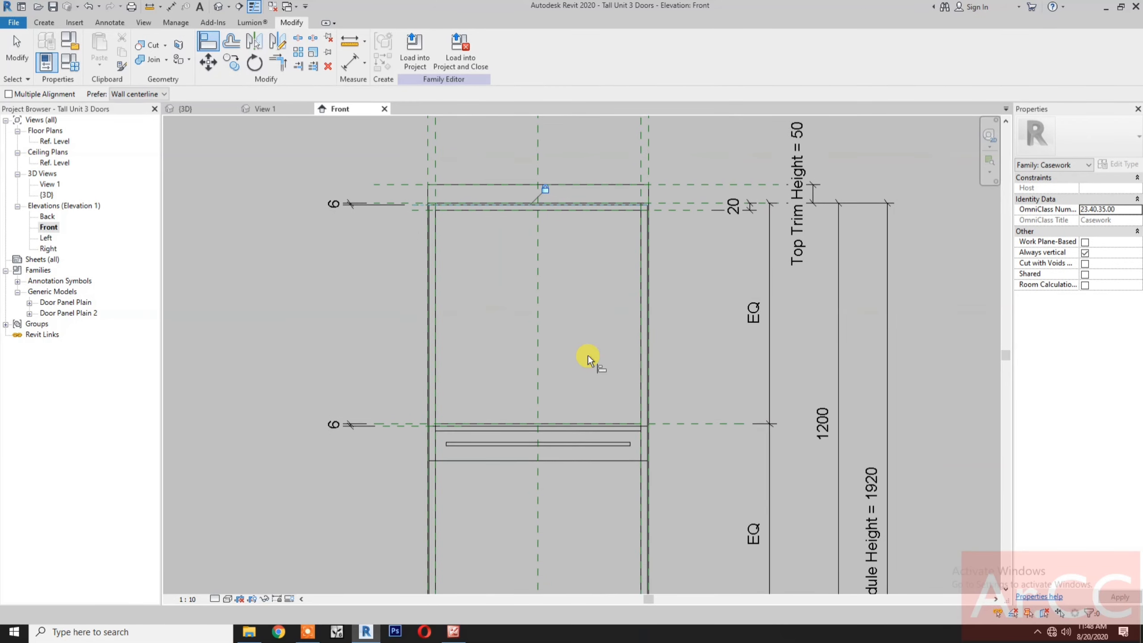
Align the copied door's bottom edge to the middle reference plane and lock the alignment.
{"action": "left_click", "coordinate": [695, 422]}
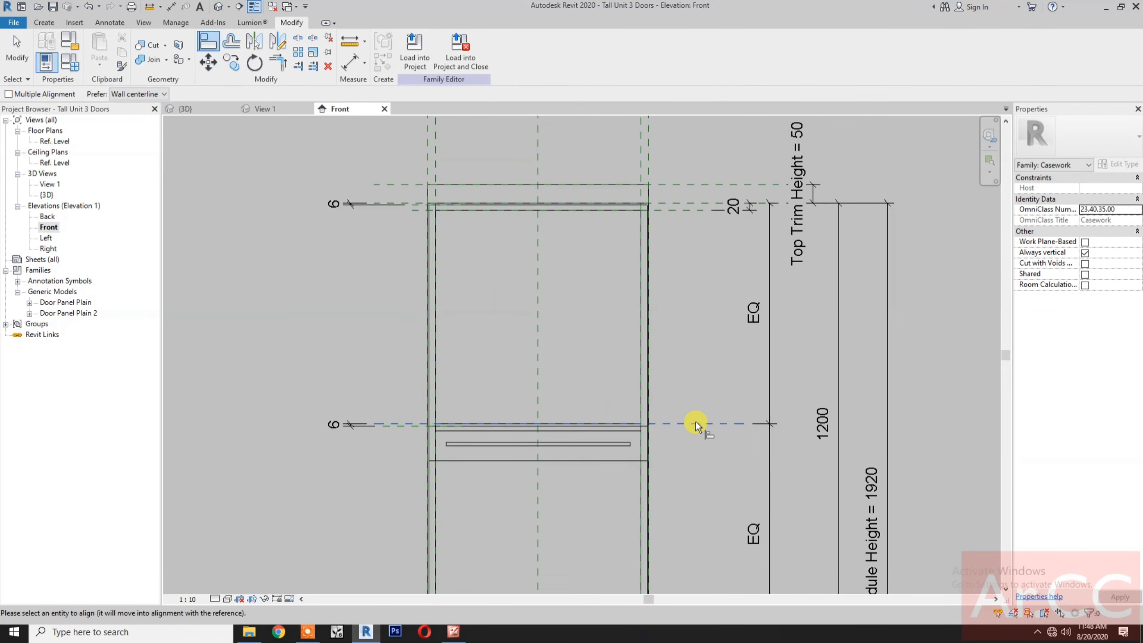
{"action": "left_click", "coordinate": [605, 459]}
{"action": "left_click", "coordinate": [539, 449]}
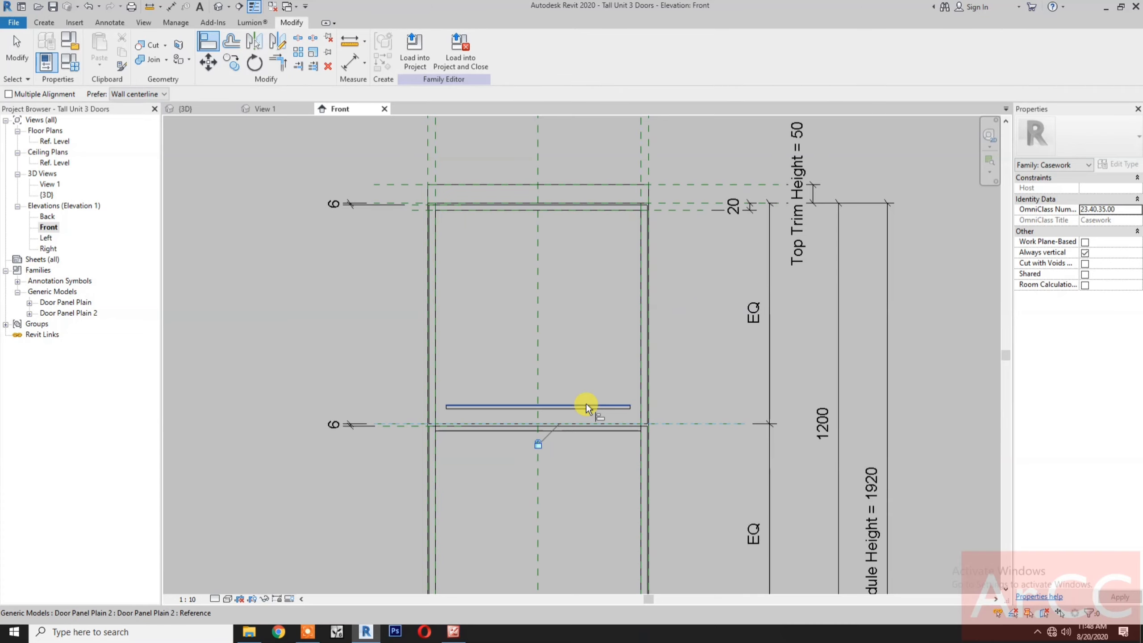
{"action": "scroll", "coordinate": [586, 406], "scroll_direction": "down", "scroll_amount": 2}
{"action": "middle_click_drag", "start_coordinate": [585, 432], "coordinate": [588, 314]}
{"action": "scroll", "coordinate": [585, 318], "scroll_direction": "down", "scroll_amount": 1}
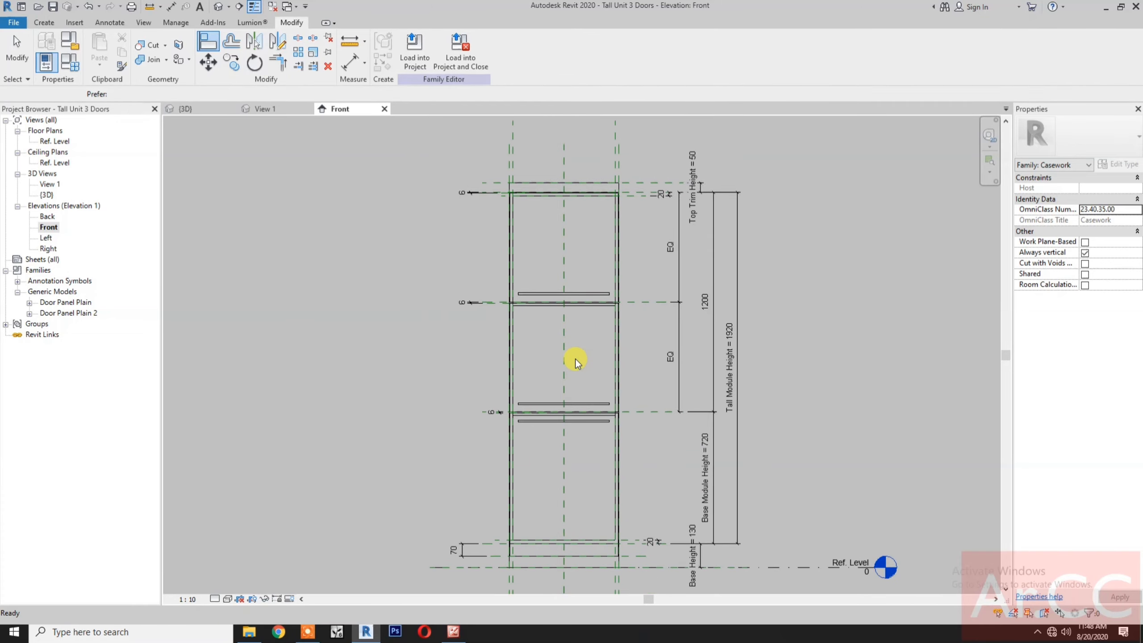
{"action": "key", "text": "Escape"}
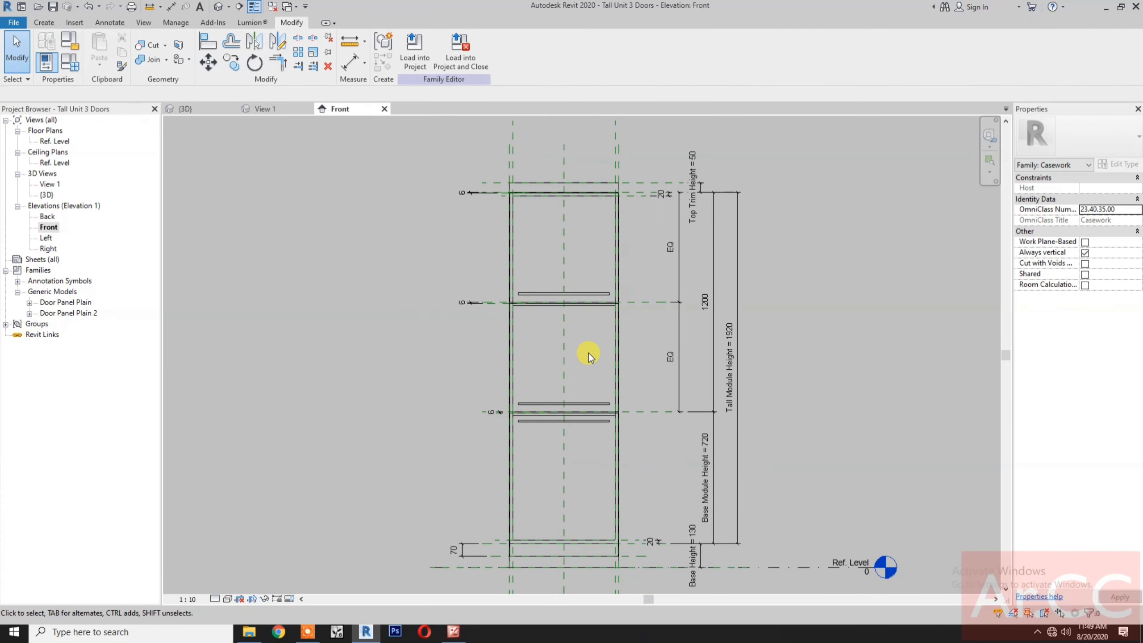
Set the Front elevation's visual style to Realistic.
{"action": "left_click", "coordinate": [228, 599]}
{"action": "left_click", "coordinate": [243, 576]}
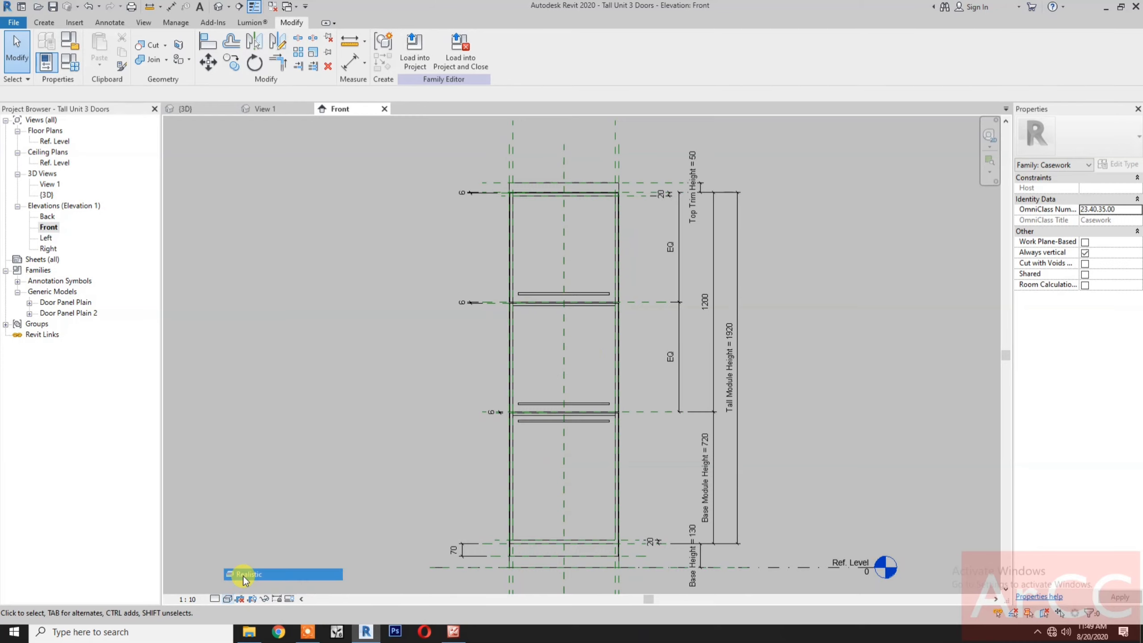
{"action": "scroll", "coordinate": [659, 349], "scroll_direction": "up", "scroll_amount": 1}
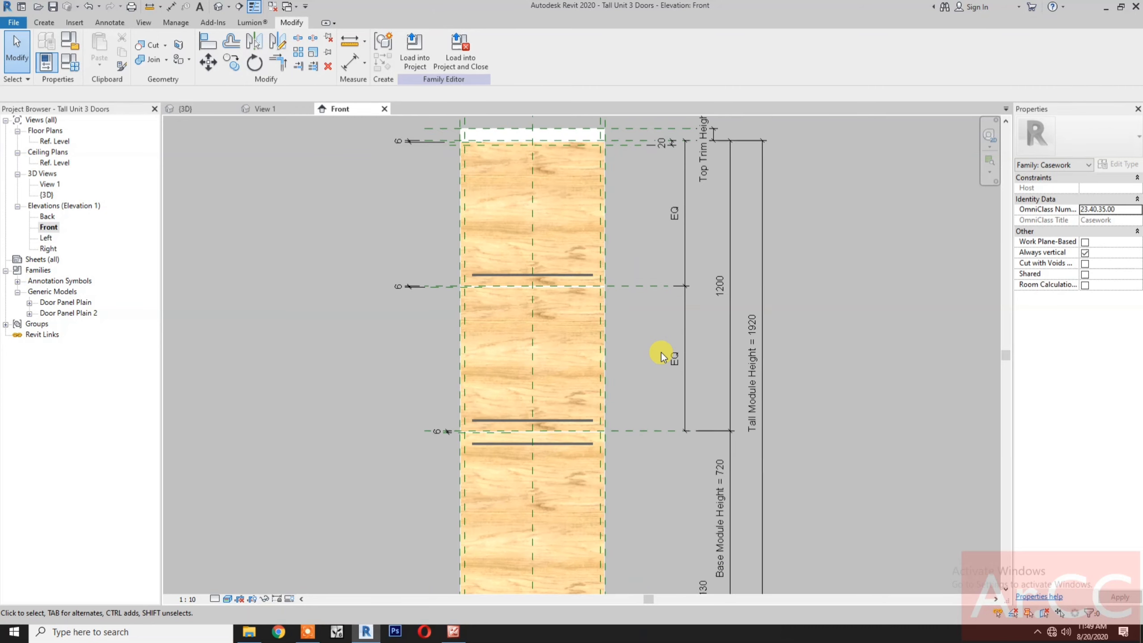
With 3D View 1 zoomed to fit, save the family and load it into the Casework Design 3 project, closing the family.
{"action": "left_click", "coordinate": [290, 110]}
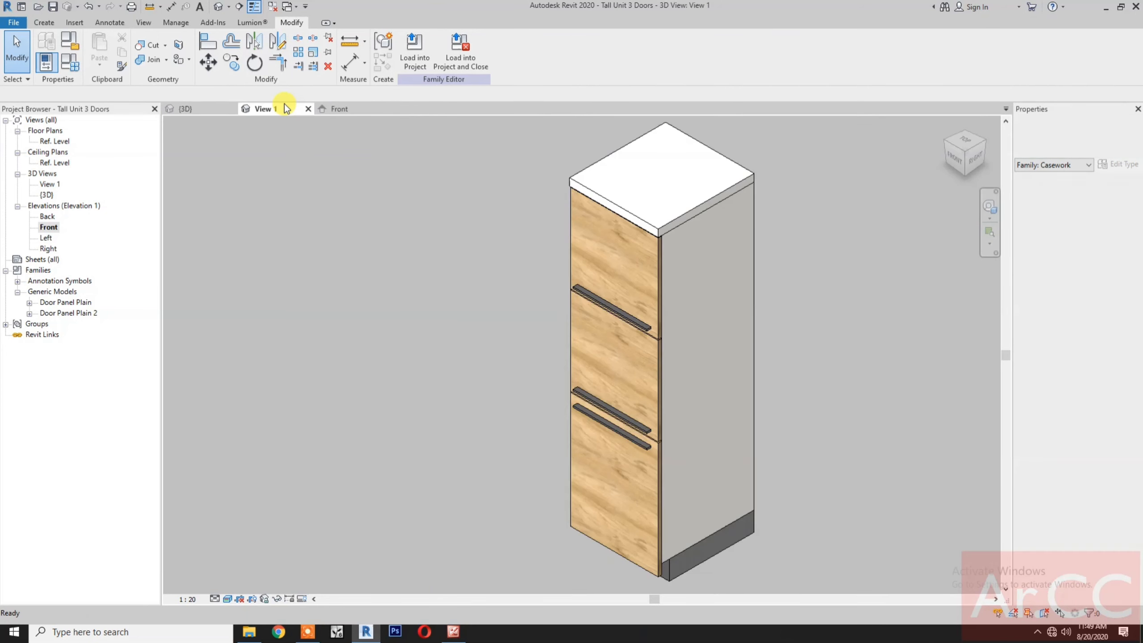
{"action": "right_click", "coordinate": [433, 304]}
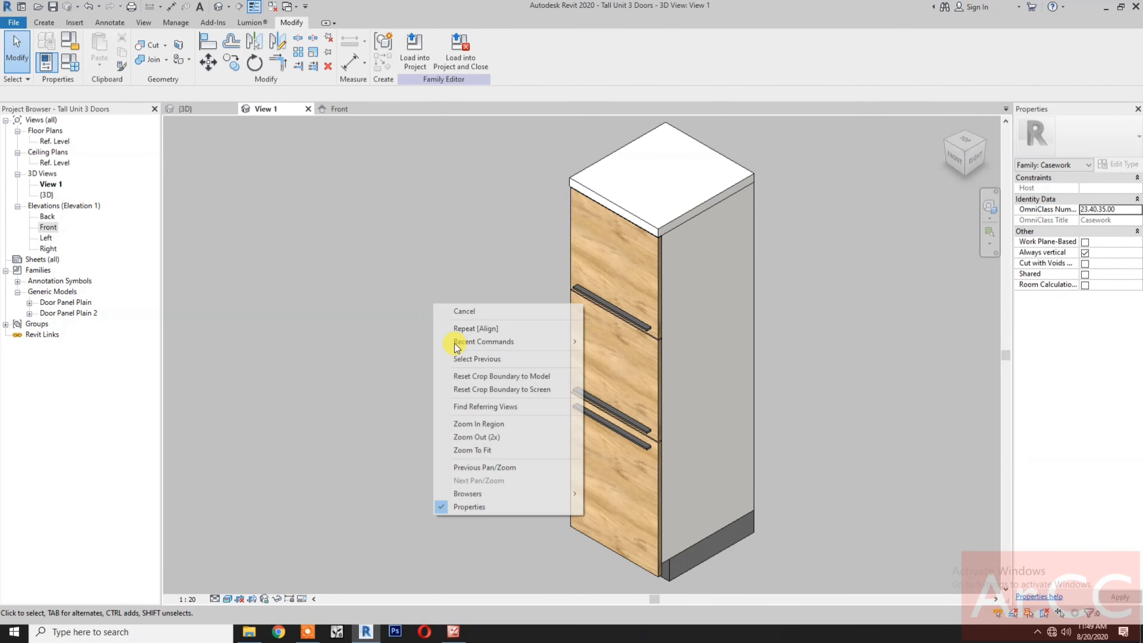
{"action": "left_click", "coordinate": [476, 450]}
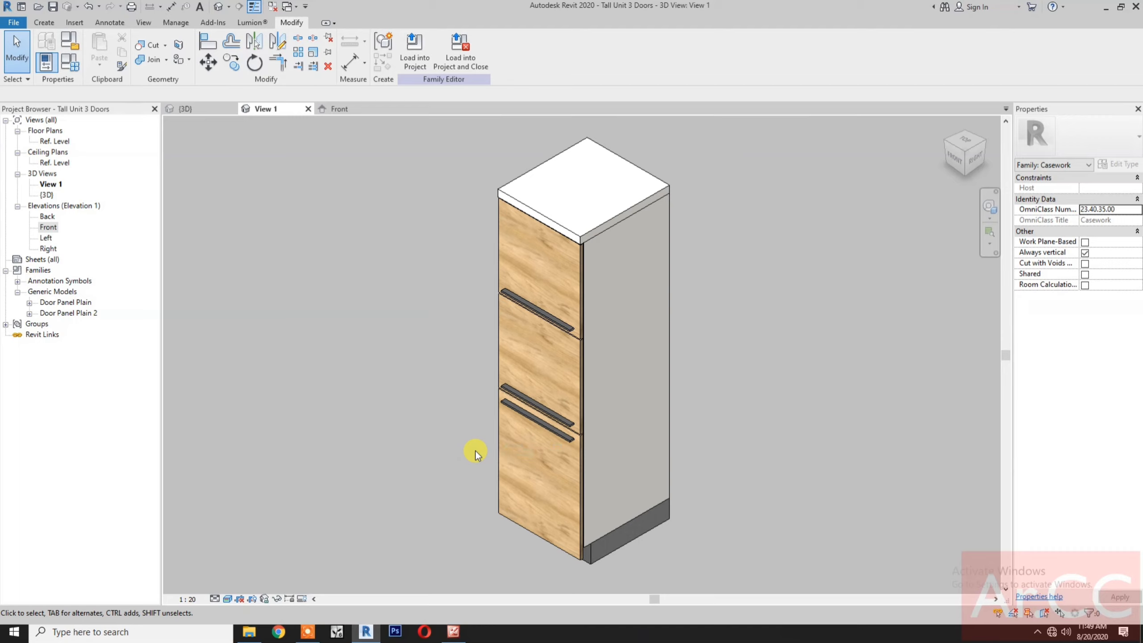
{"action": "left_click", "coordinate": [54, 7]}
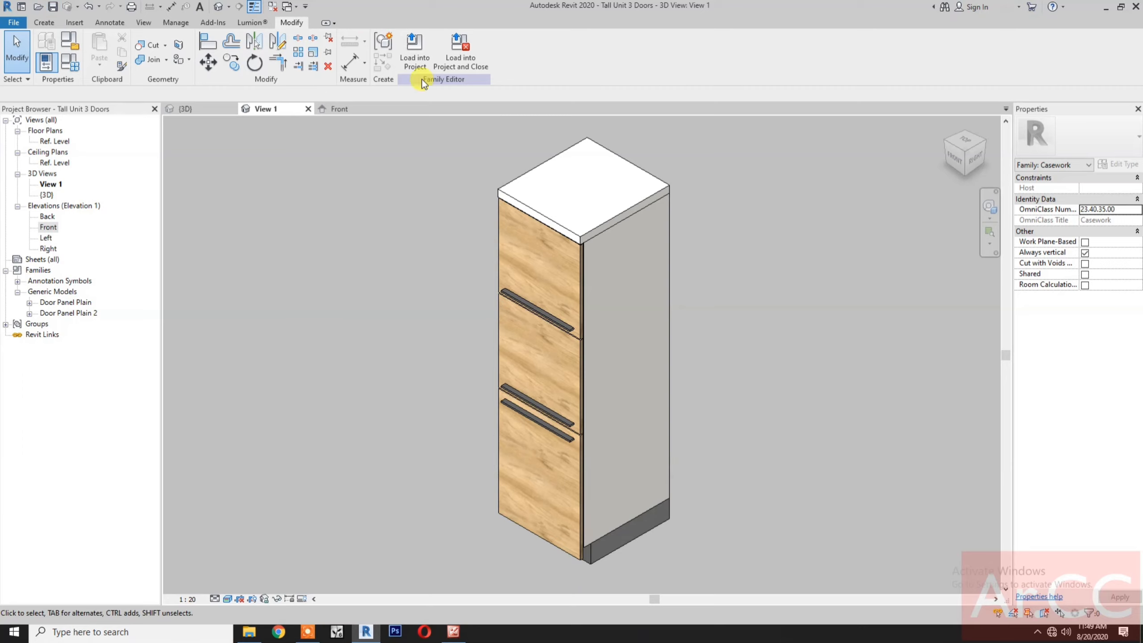
{"action": "left_click", "coordinate": [456, 67]}
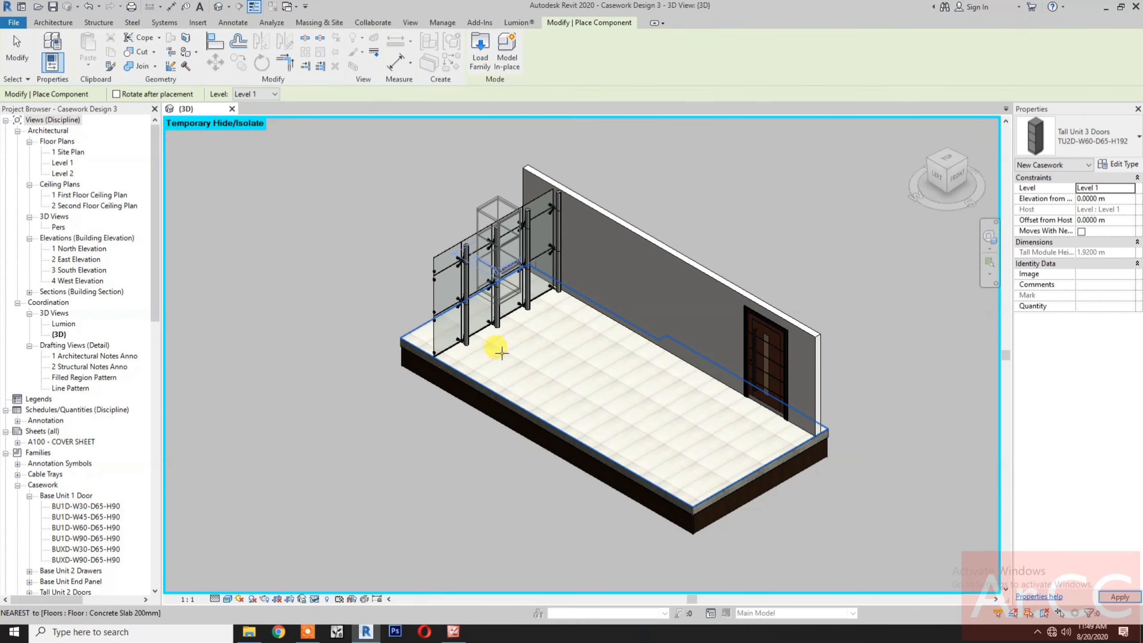
Place a Tall Unit 3 Doors on the floor near the glass wall and rotate it so its doors face away from the long wall.
{"action": "left_click", "coordinate": [547, 343]}
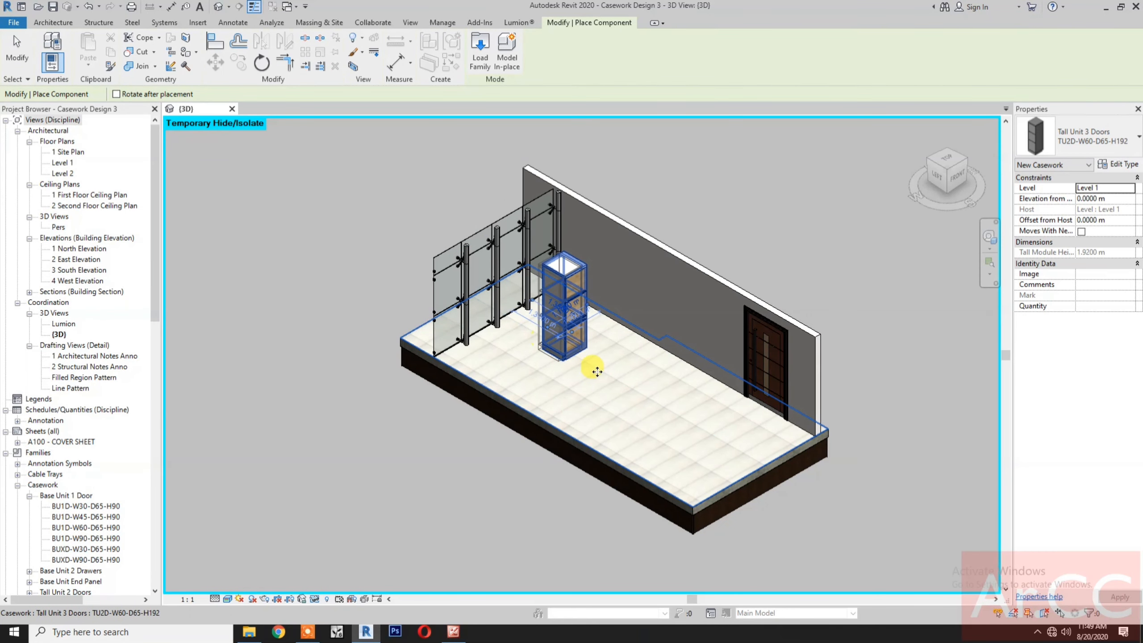
{"action": "key", "text": "Escape"}
{"action": "key", "text": "Escape"}
{"action": "left_click", "coordinate": [569, 351]}
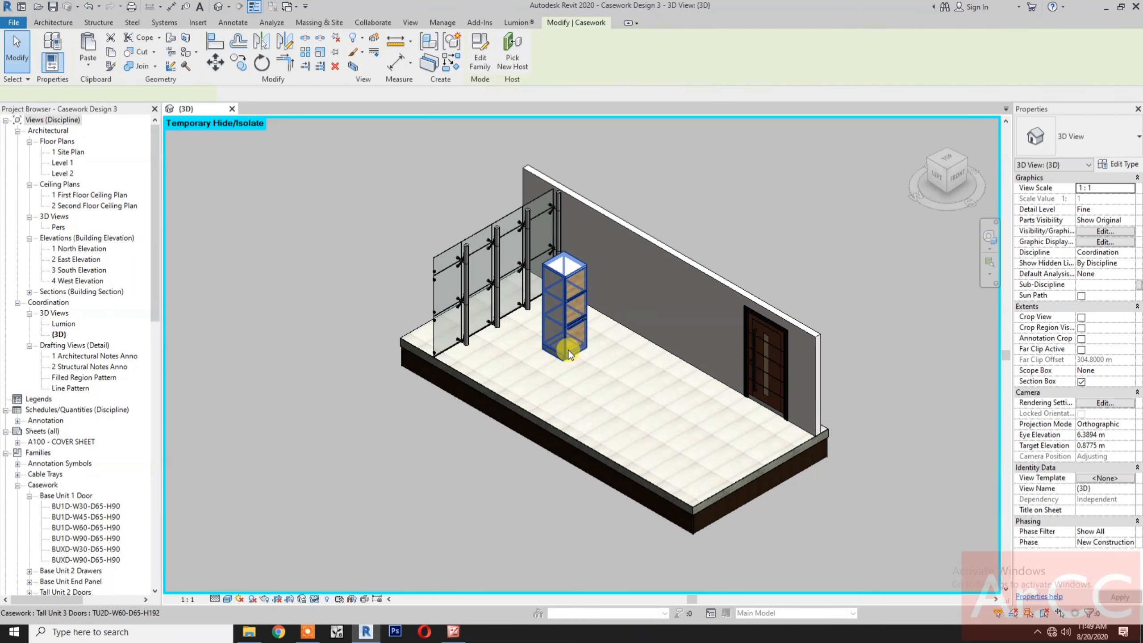
{"action": "key", "text": "space"}
{"action": "key", "text": "space"}
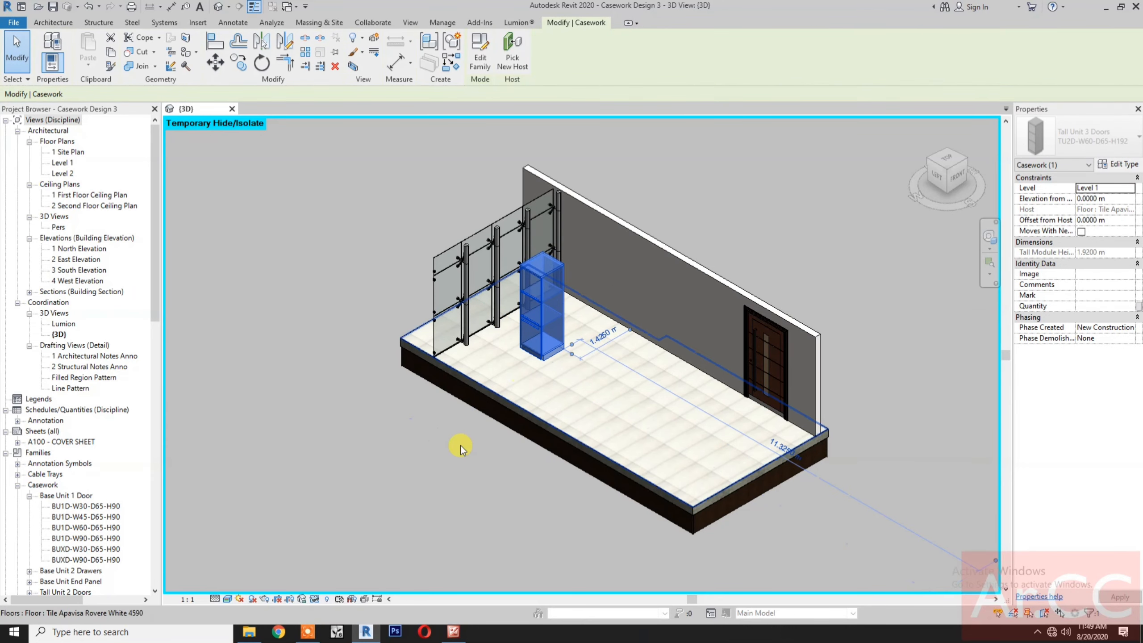
{"action": "key", "text": "Escape"}
Align the tall unit's back with the inner face of the long concrete wall.
{"action": "scroll", "coordinate": [513, 235], "scroll_direction": "up", "scroll_amount": 5}
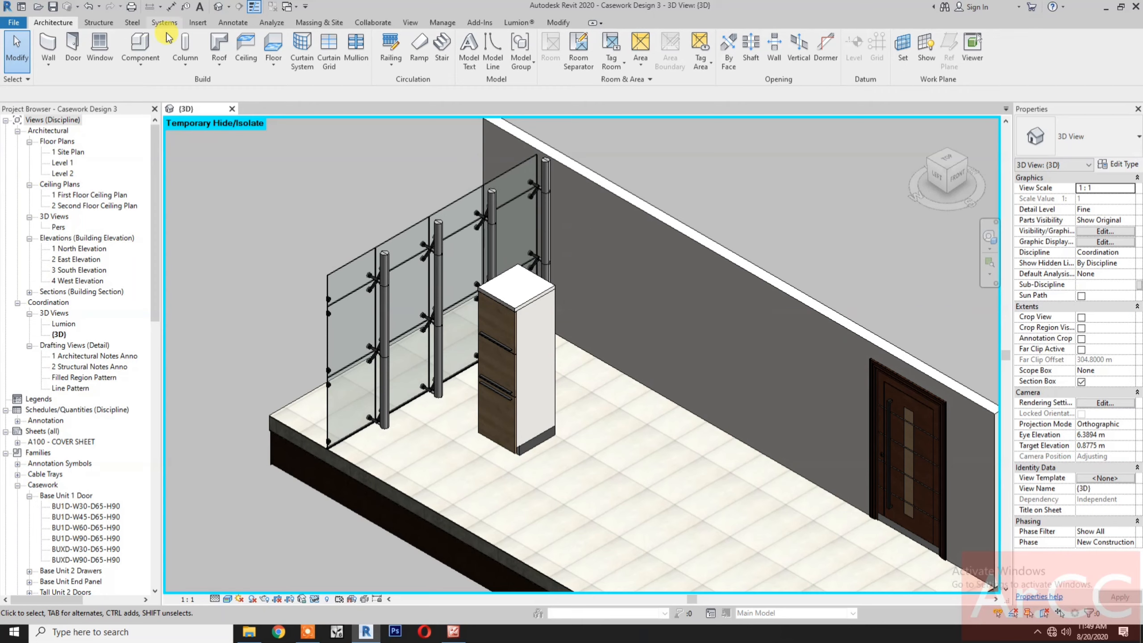
{"action": "left_click", "coordinate": [556, 26]}
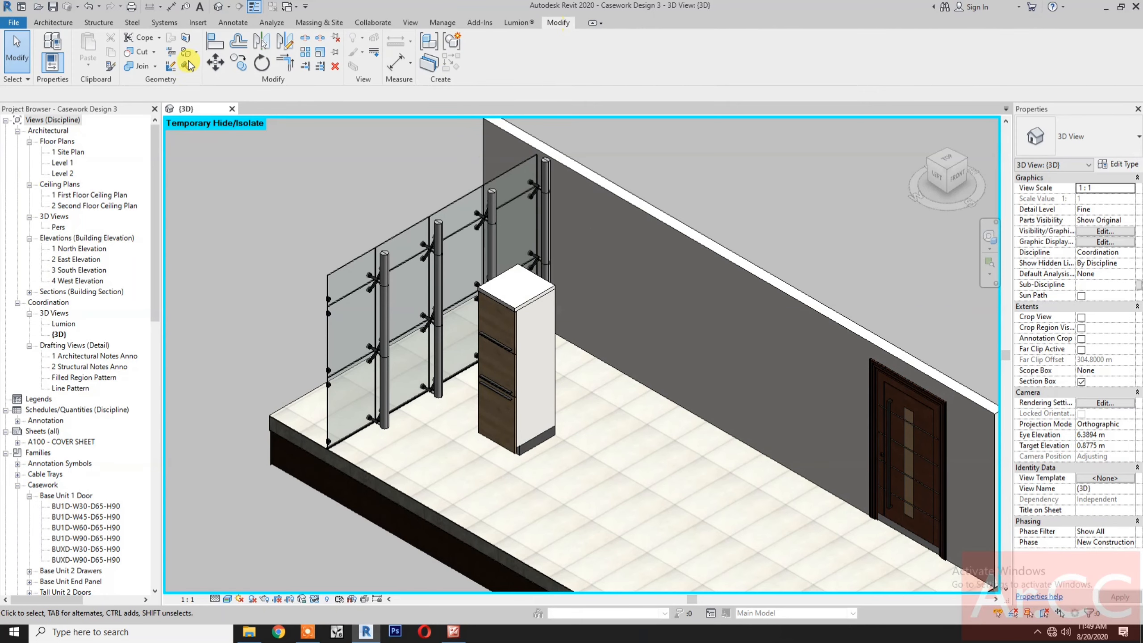
{"action": "key", "text": "a"}
{"action": "key", "text": "l"}
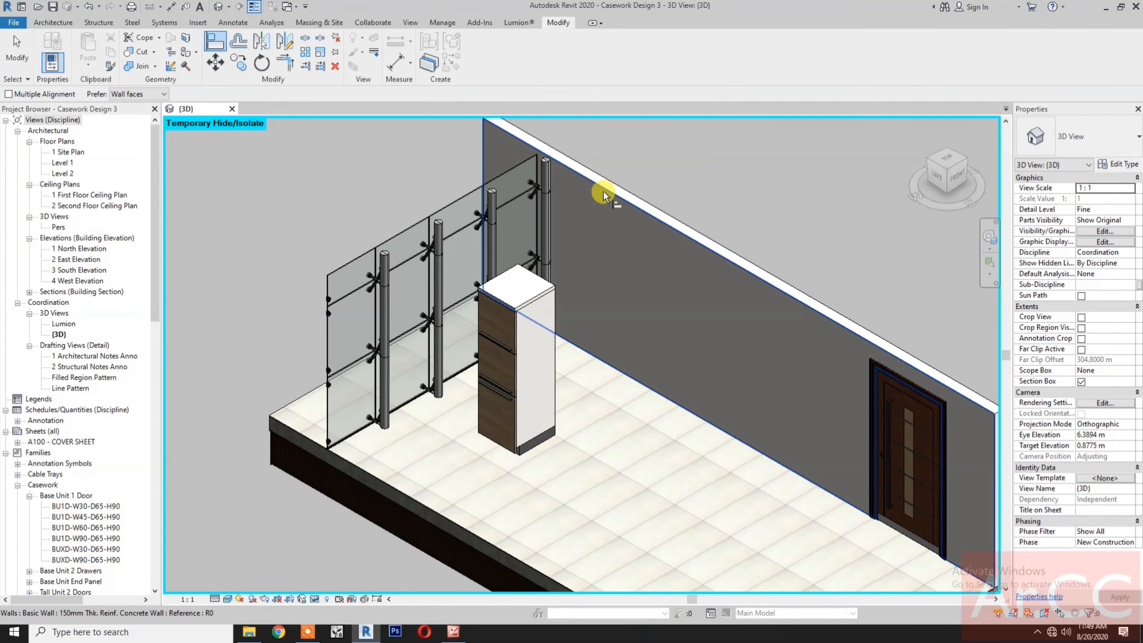
{"action": "left_click", "coordinate": [603, 192]}
{"action": "left_click", "coordinate": [544, 279]}
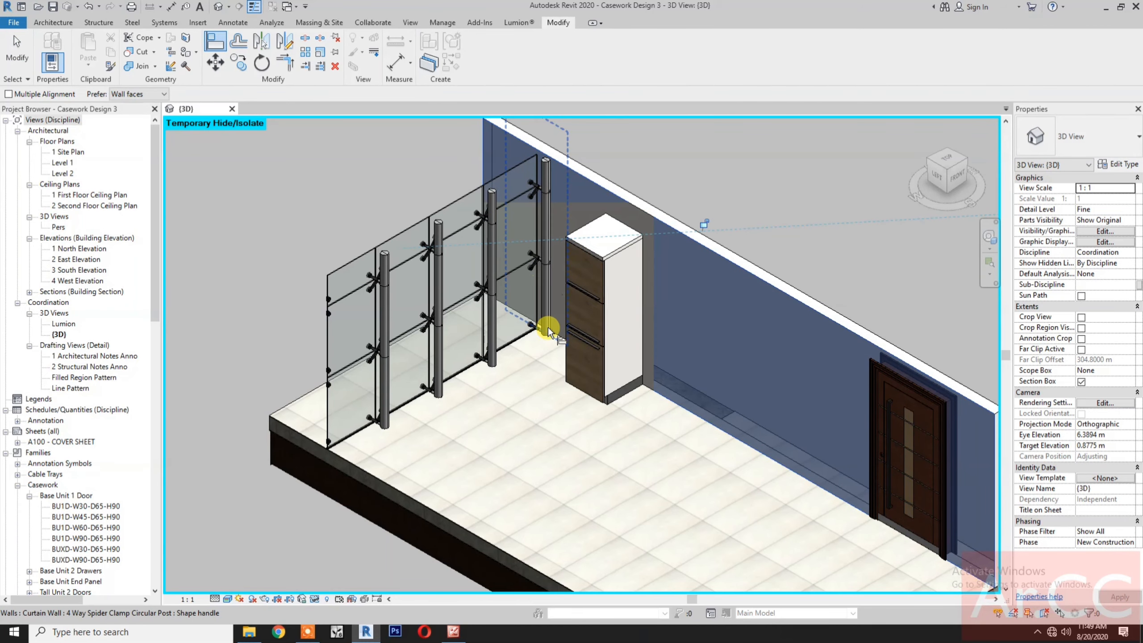
{"action": "key", "text": "Escape"}
Nudge the tall unit along the concrete wall toward the glass curtain wall, into the corner.
{"action": "left_click", "coordinate": [603, 397]}
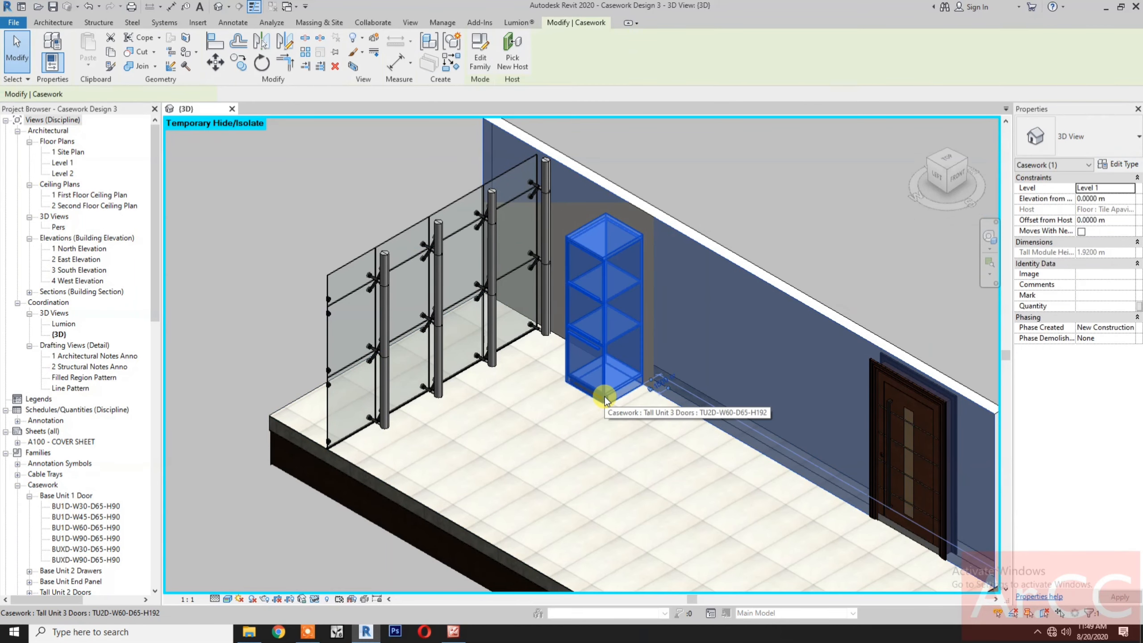
{"action": "mouse_move", "coordinate": [606, 400]}
{"action": "left_mouse_down"}
{"action": "mouse_move", "coordinate": [598, 390]}
{"action": "mouse_move", "coordinate": [607, 399]}
{"action": "left_mouse_up"}
{"action": "key", "text": "Left"}
{"action": "key", "text": "Left"}
{"action": "key", "text": "Left"}
{"action": "key", "text": "Left"}
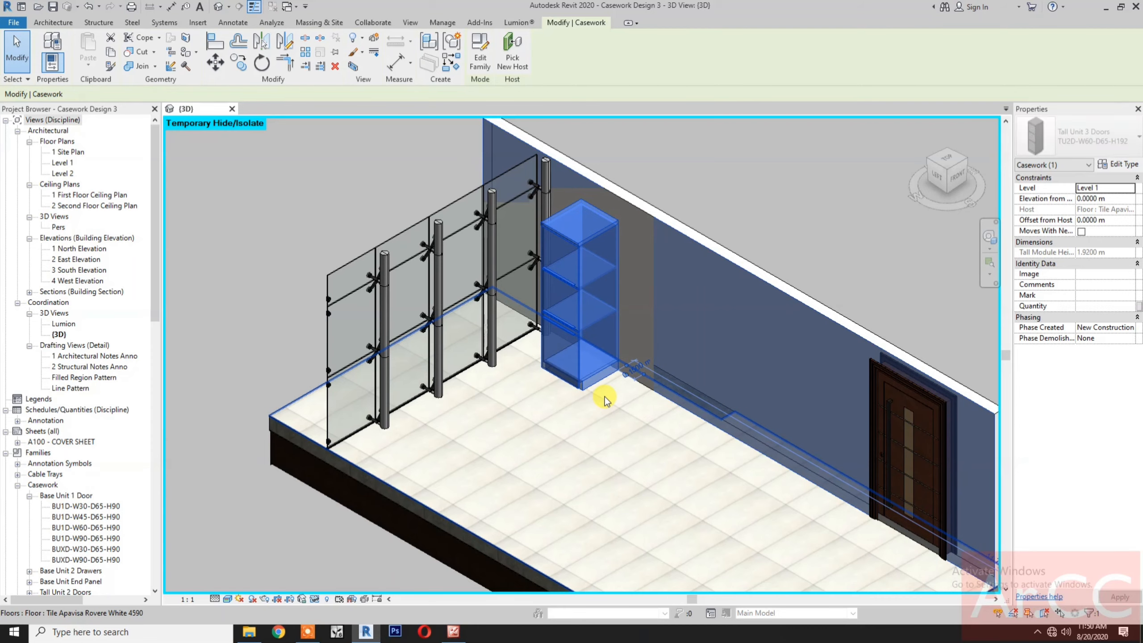
{"action": "key", "text": "Left"}
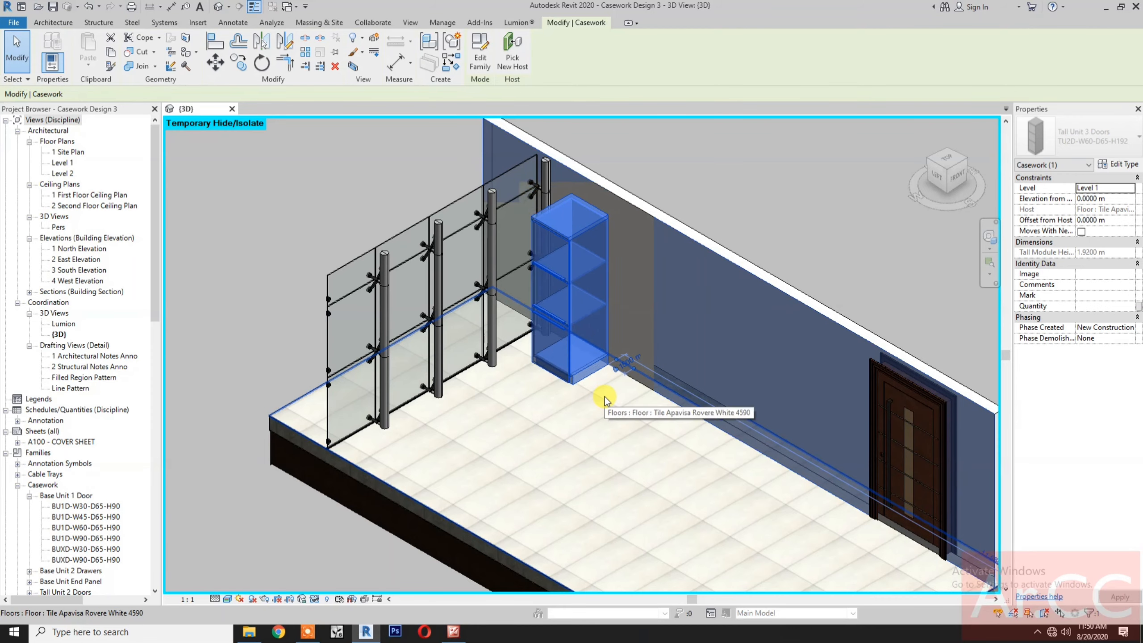
{"action": "left_click", "coordinate": [284, 295]}
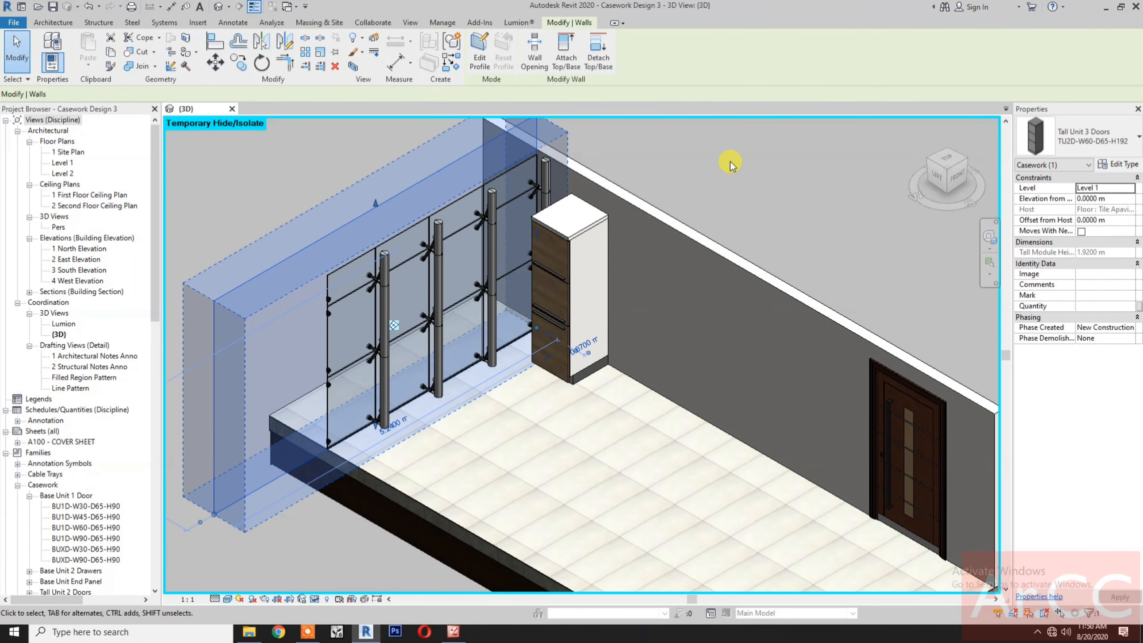
{"action": "left_click", "coordinate": [730, 161]}
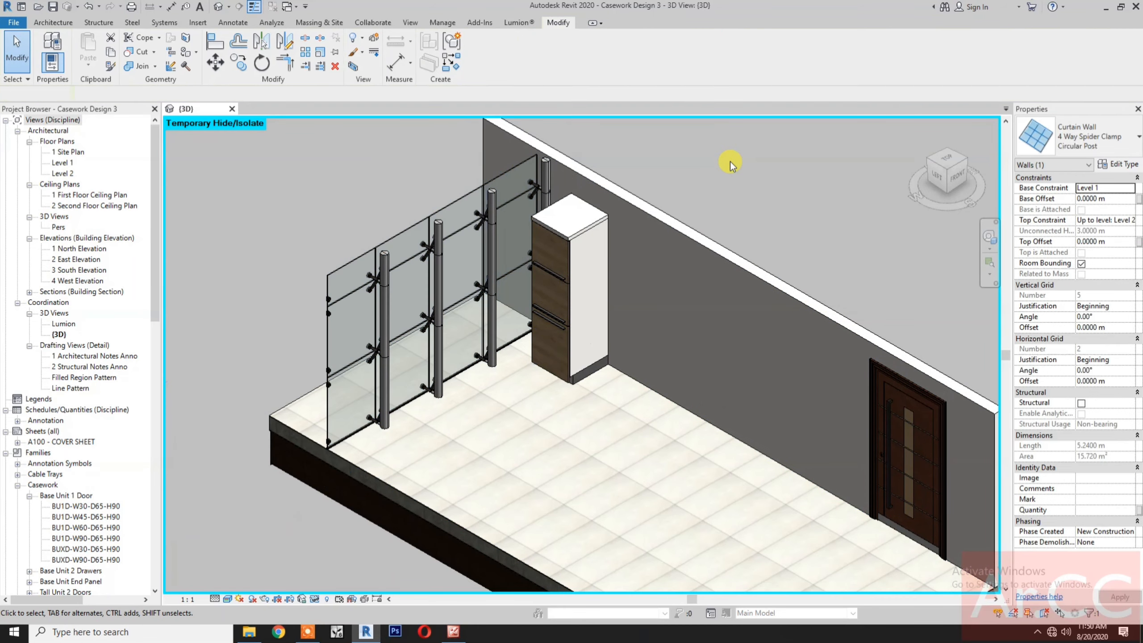
Mirror-copy the tall unit about its exposed side twice to form a row of three tall units along the concrete wall.
{"action": "left_click", "coordinate": [579, 239]}
{"action": "key", "text": "m"}
{"action": "key", "text": "m"}
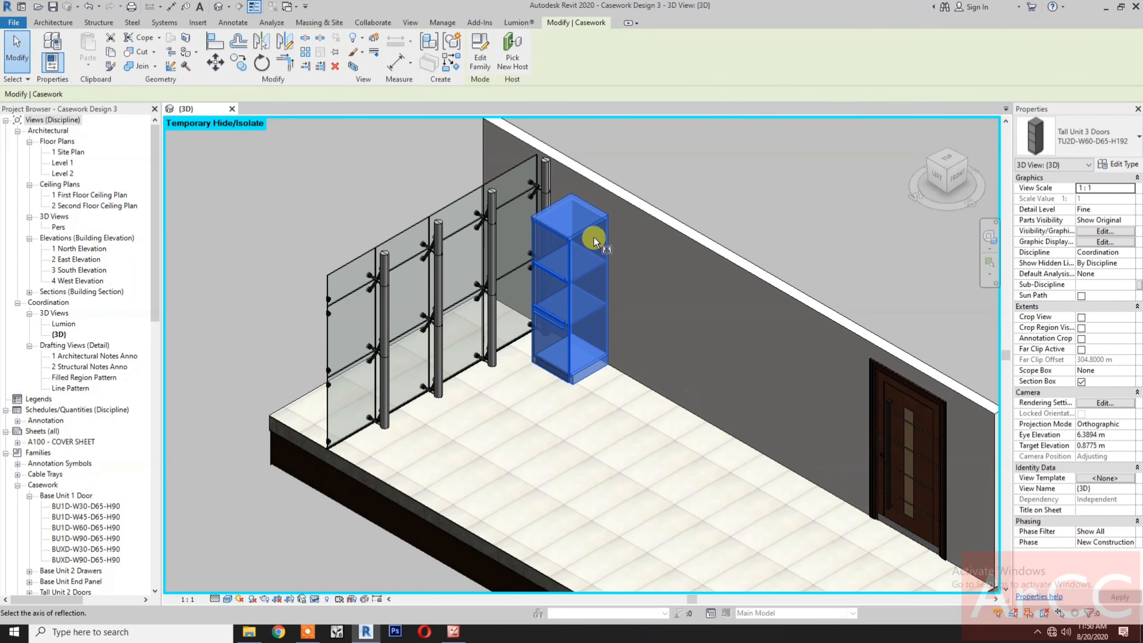
{"action": "left_click", "coordinate": [590, 227]}
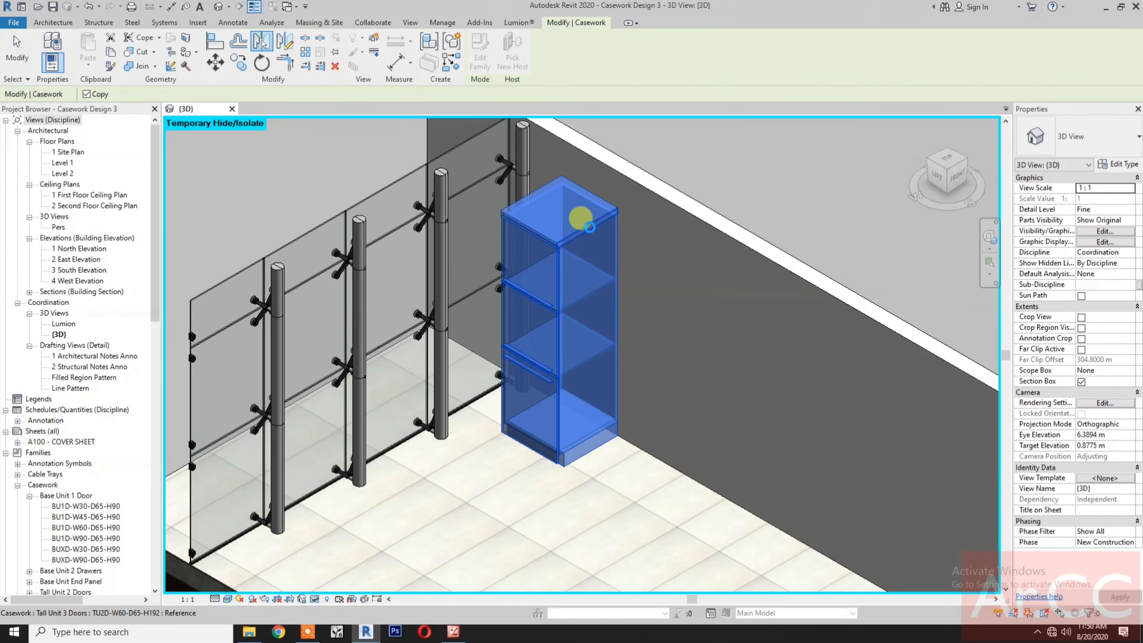
{"action": "scroll", "coordinate": [595, 339], "scroll_direction": "up", "scroll_amount": 2}
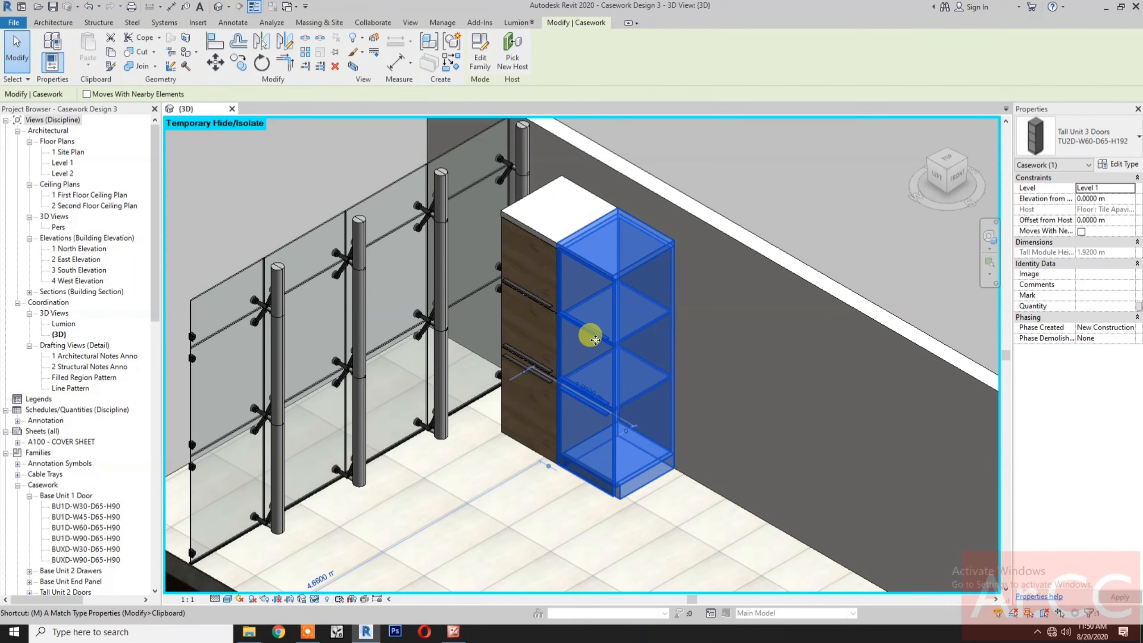
{"action": "key", "text": "m"}
{"action": "key", "text": "m"}
{"action": "left_click", "coordinate": [646, 264]}
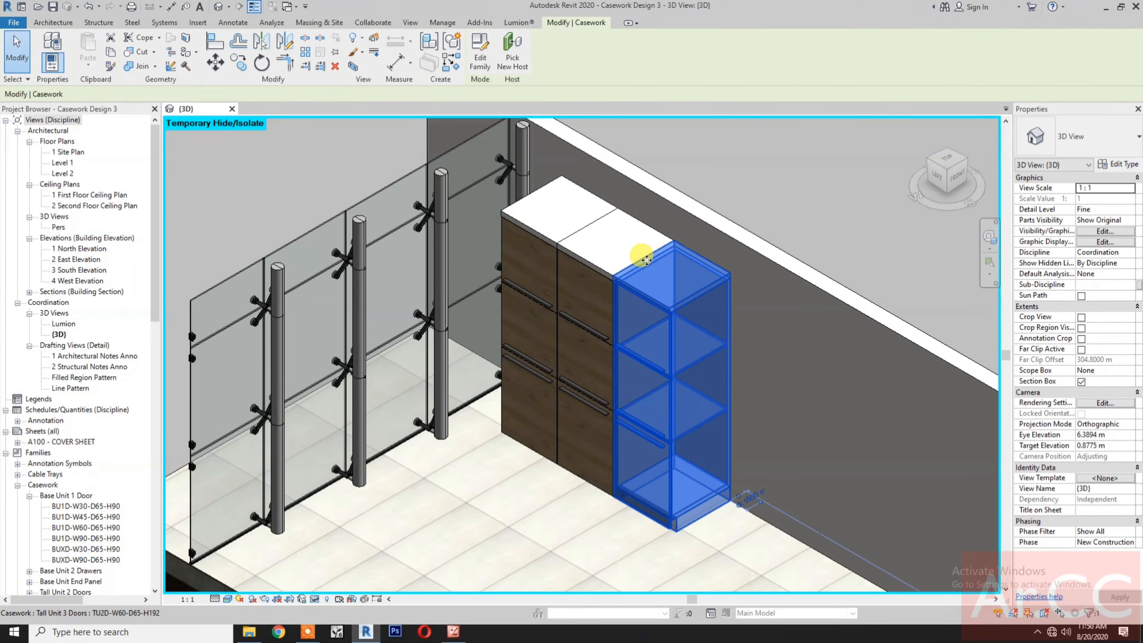
{"action": "scroll", "coordinate": [653, 244], "scroll_direction": "down", "scroll_amount": 3}
{"action": "key", "text": "Escape"}
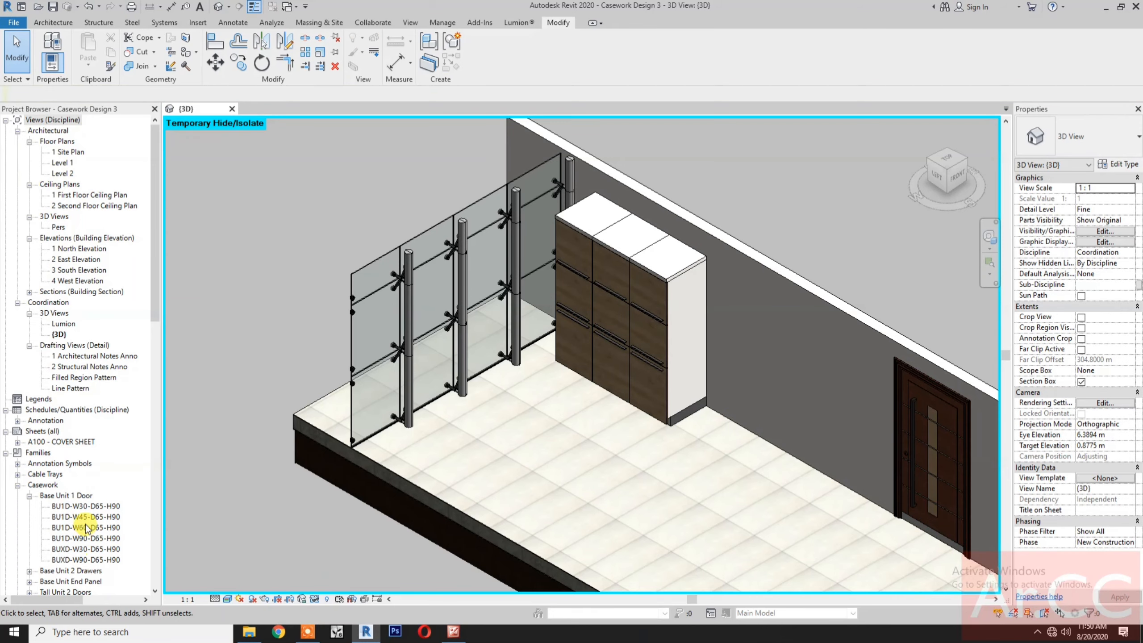
Place a Base Unit 2 Drawers, type BU2D-W60-D65-H90-36, on the floor near the tall units and rotate it to face the same way.
{"action": "scroll", "coordinate": [88, 544], "scroll_direction": "down", "scroll_amount": 3}
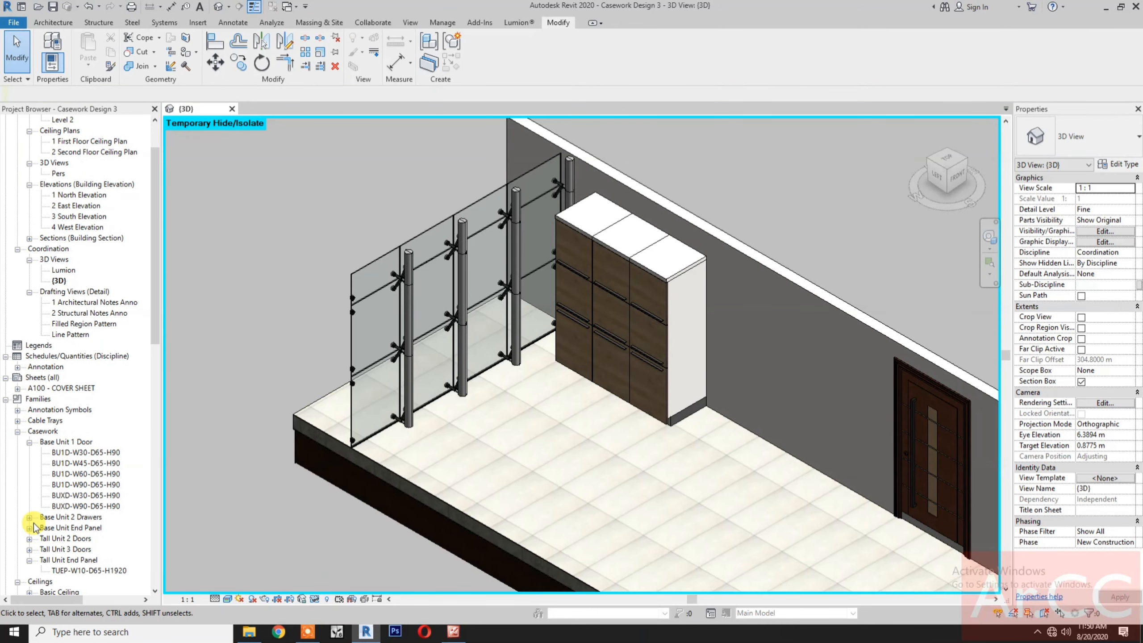
{"action": "left_click", "coordinate": [30, 517]}
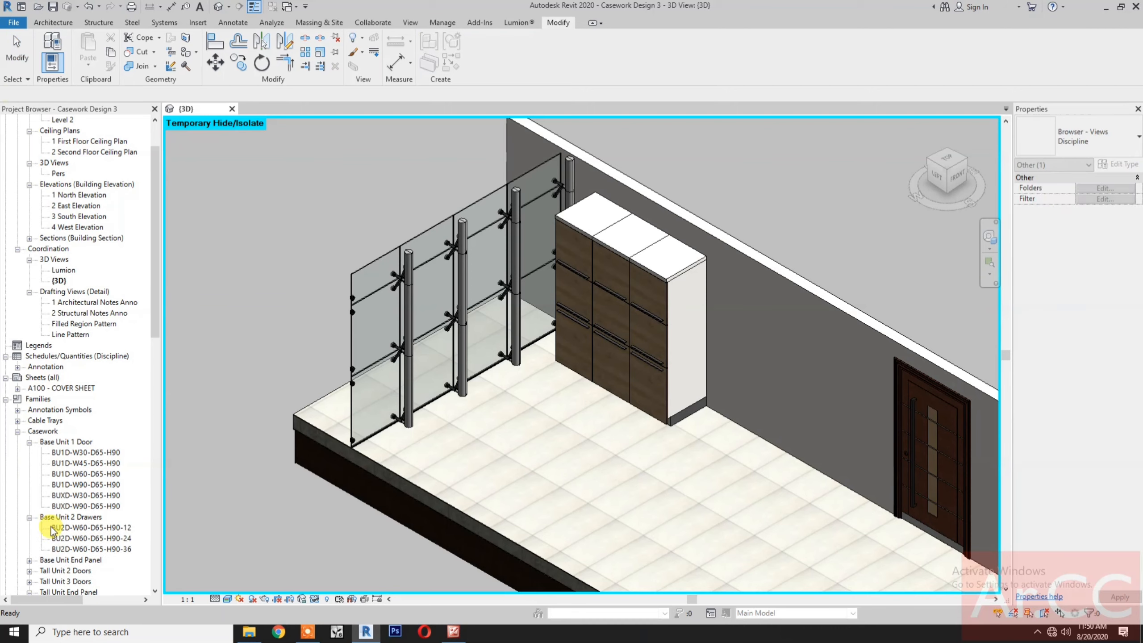
{"action": "left_click", "coordinate": [88, 549]}
{"action": "scroll", "coordinate": [87, 554], "scroll_direction": "down", "scroll_amount": 2}
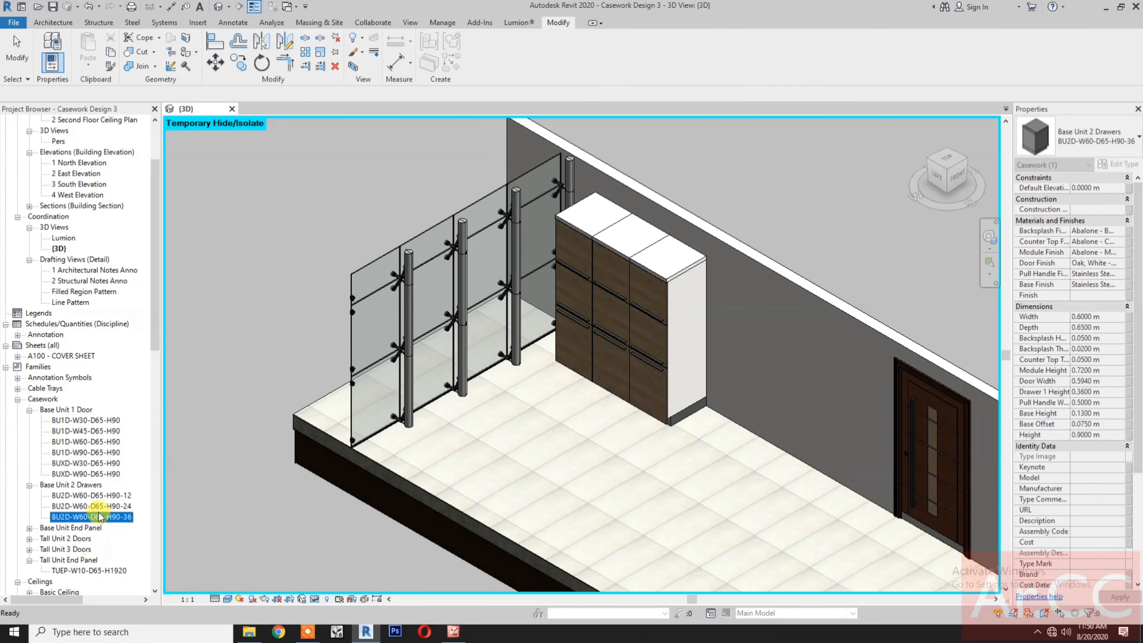
{"action": "left_click_drag", "start_coordinate": [642, 495], "coordinate": [644, 493]}
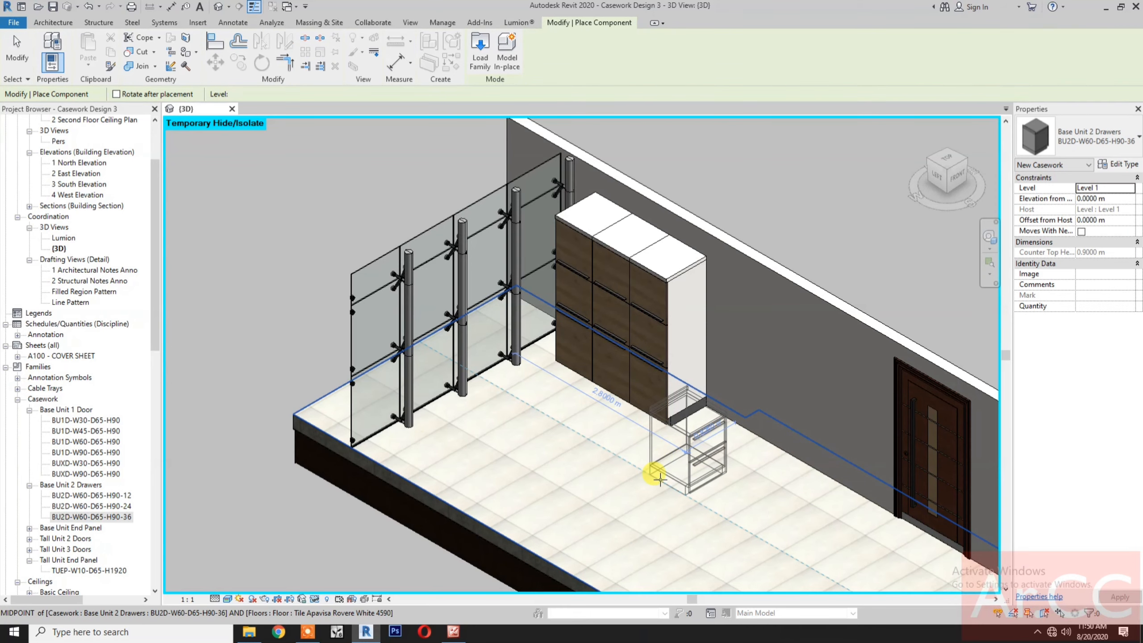
{"action": "left_click", "coordinate": [662, 493]}
{"action": "key", "text": "Escape"}
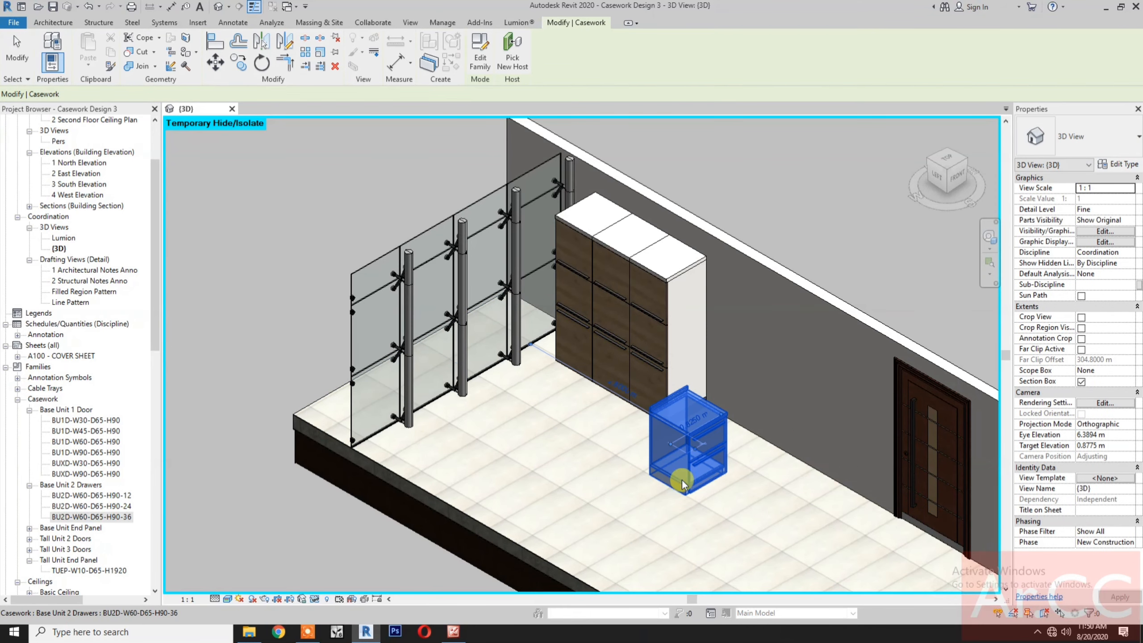
{"action": "left_click", "coordinate": [678, 494]}
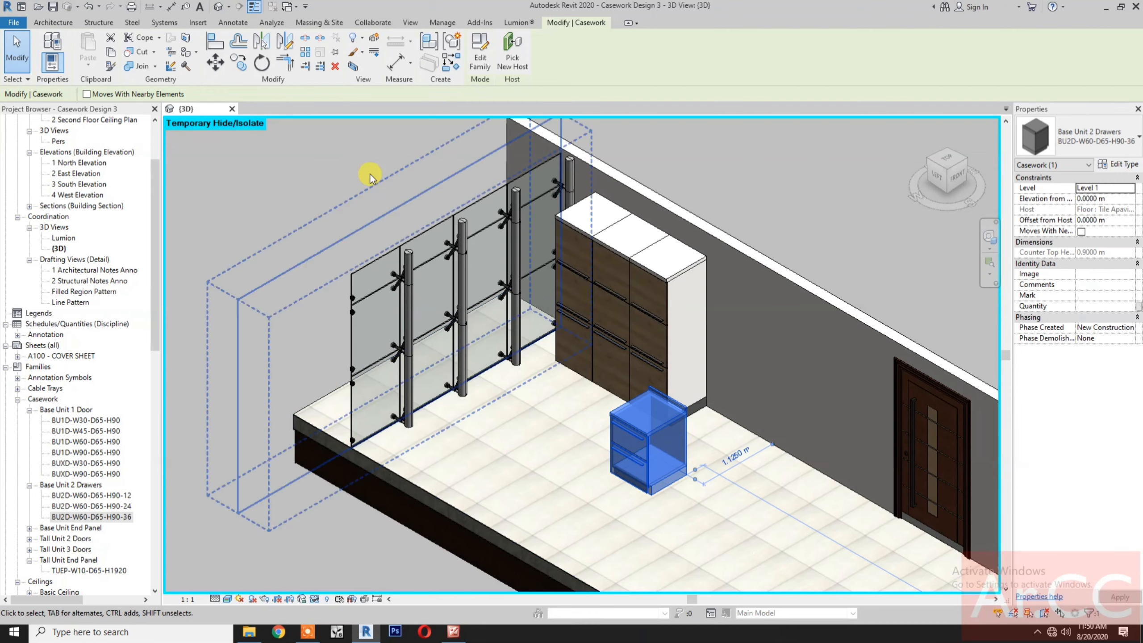
Align the drawer unit's front with the tall unit doors and its side with the last tall unit's exposed side.
{"action": "left_click", "coordinate": [215, 49]}
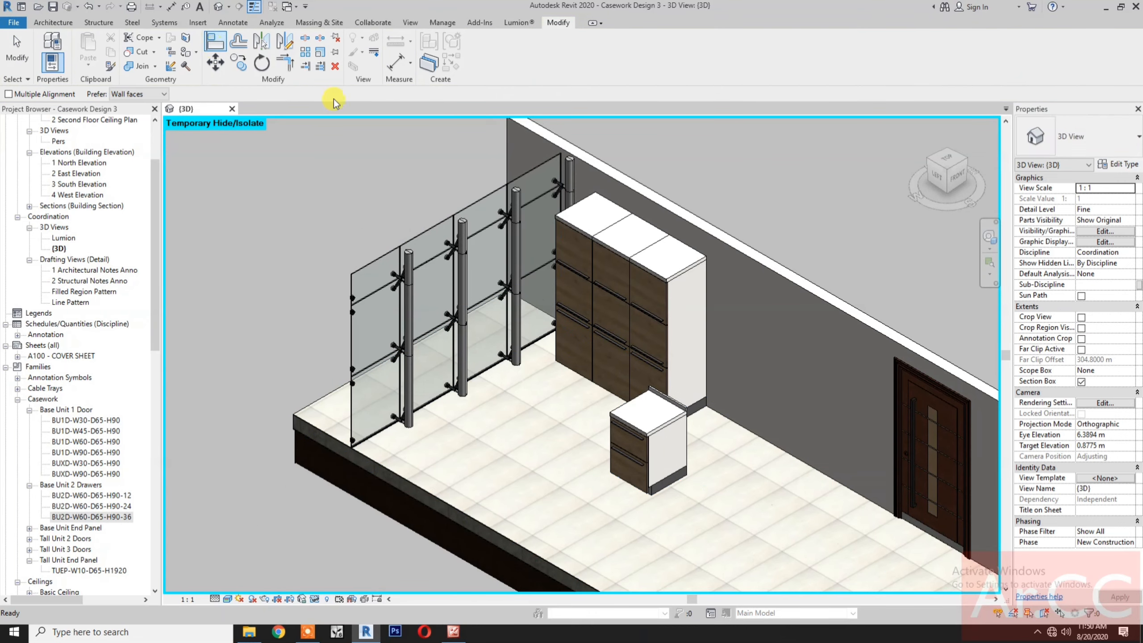
{"action": "left_click", "coordinate": [662, 307]}
{"action": "left_click", "coordinate": [613, 433]}
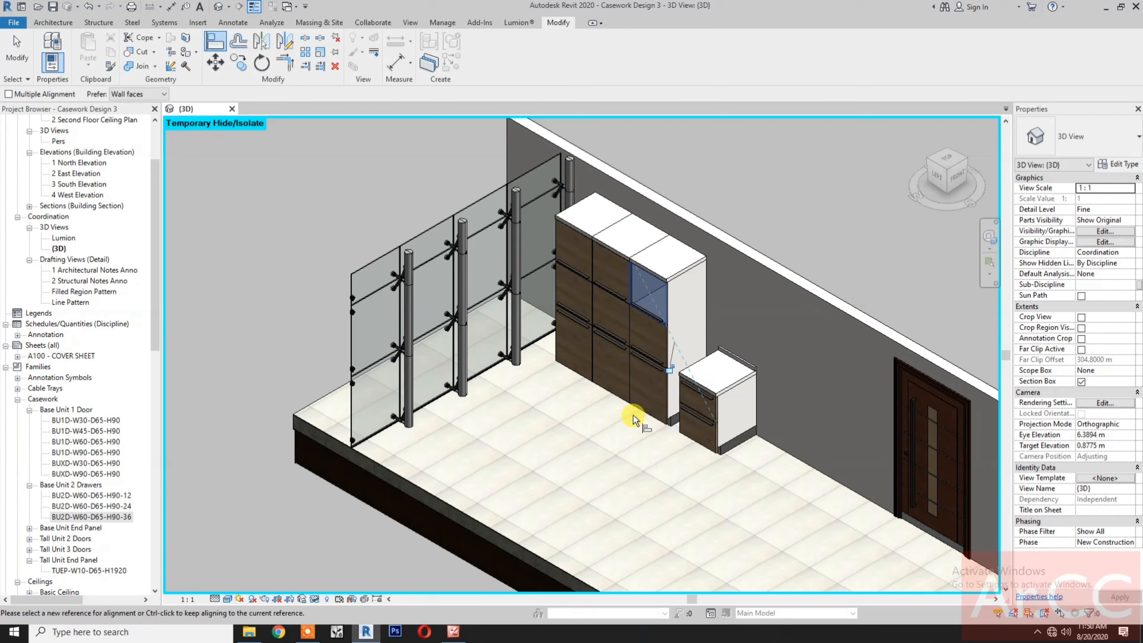
{"action": "left_click", "coordinate": [679, 273]}
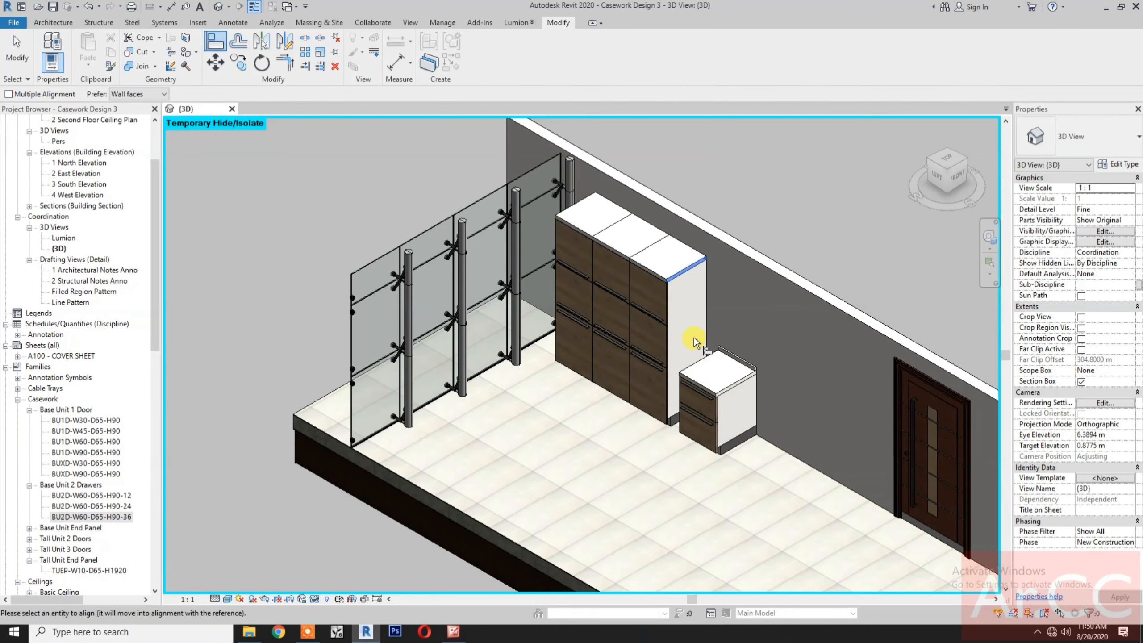
{"action": "left_click", "coordinate": [700, 360]}
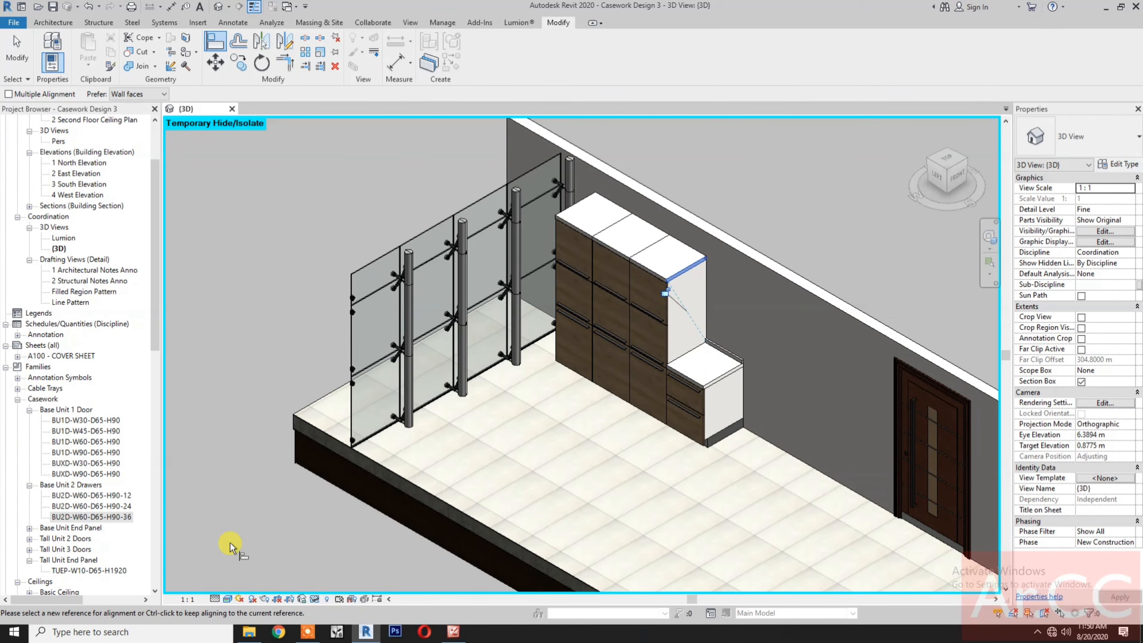
Open the Base Unit 2 Drawers Cooktop family from the Youtube Casework folder and load it into the project, closing the family.
{"action": "left_click", "coordinate": [249, 632]}
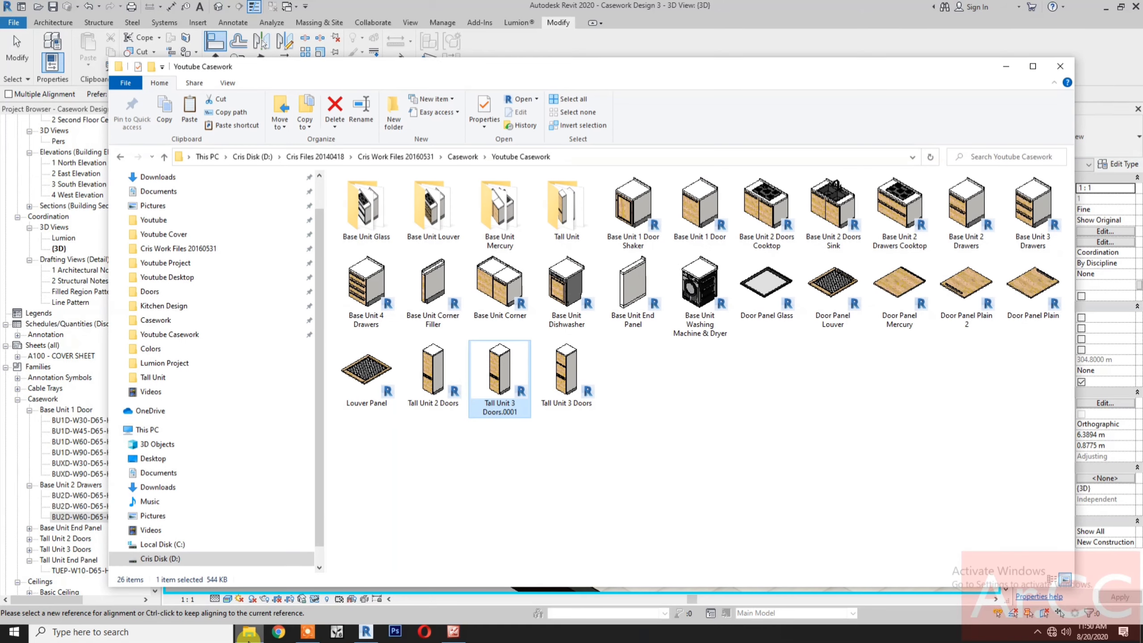
{"action": "left_click", "coordinate": [891, 227]}
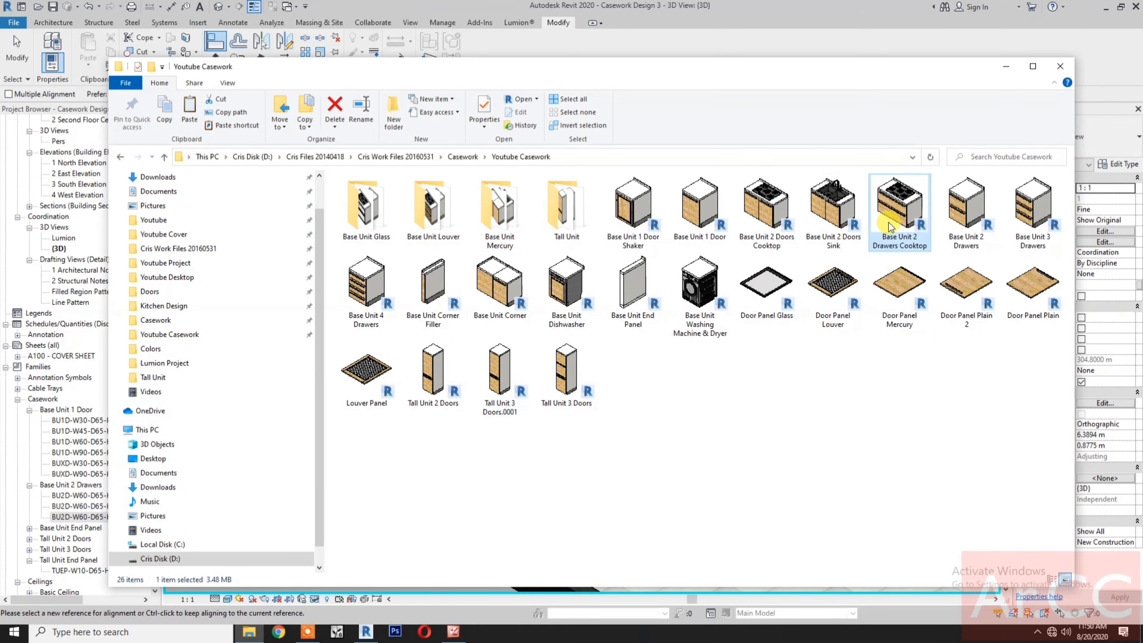
{"action": "double_click", "coordinate": [891, 227]}
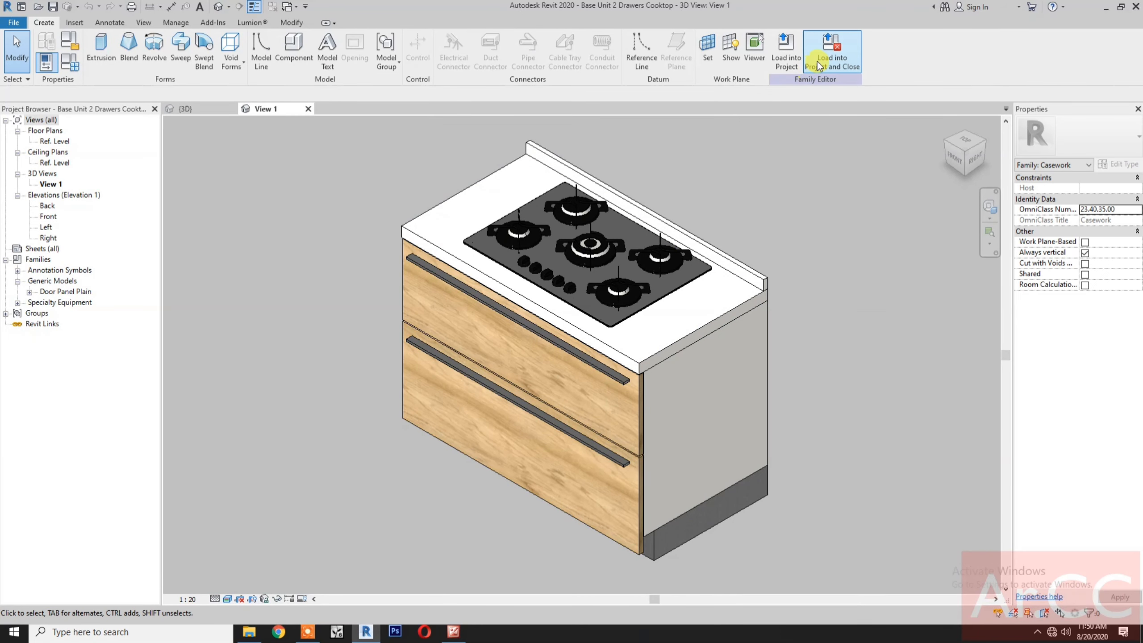
{"action": "left_click", "coordinate": [818, 66]}
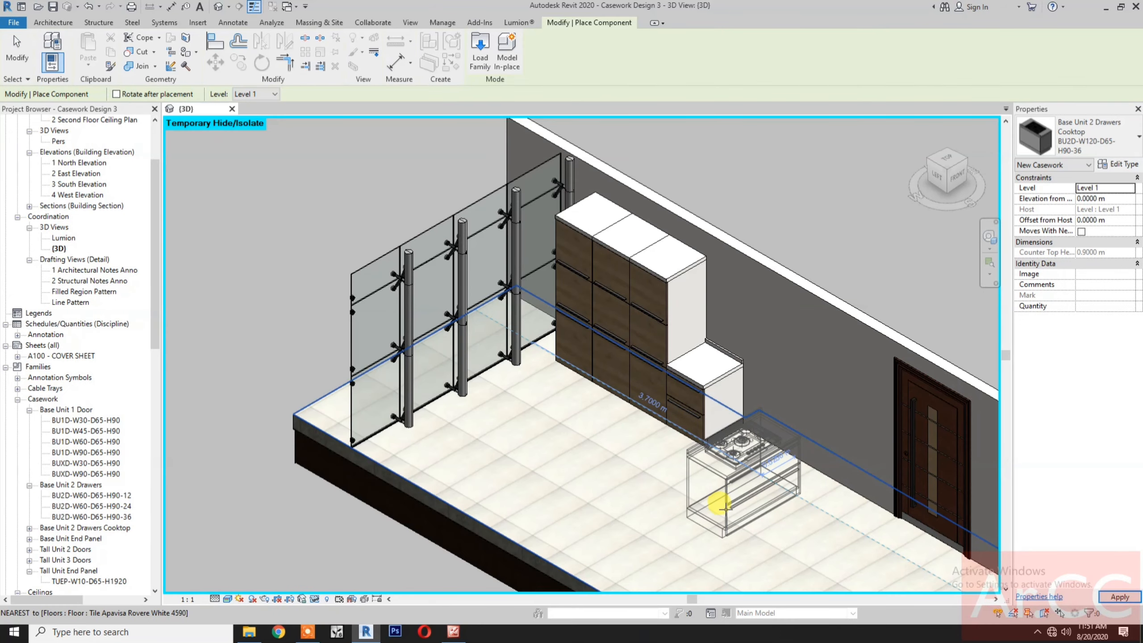
Place the cooktop base unit, type BU2D-W120-D65-H90-36, on the floor and rotate it so its drawers face like the other units.
{"action": "left_click", "coordinate": [726, 534]}
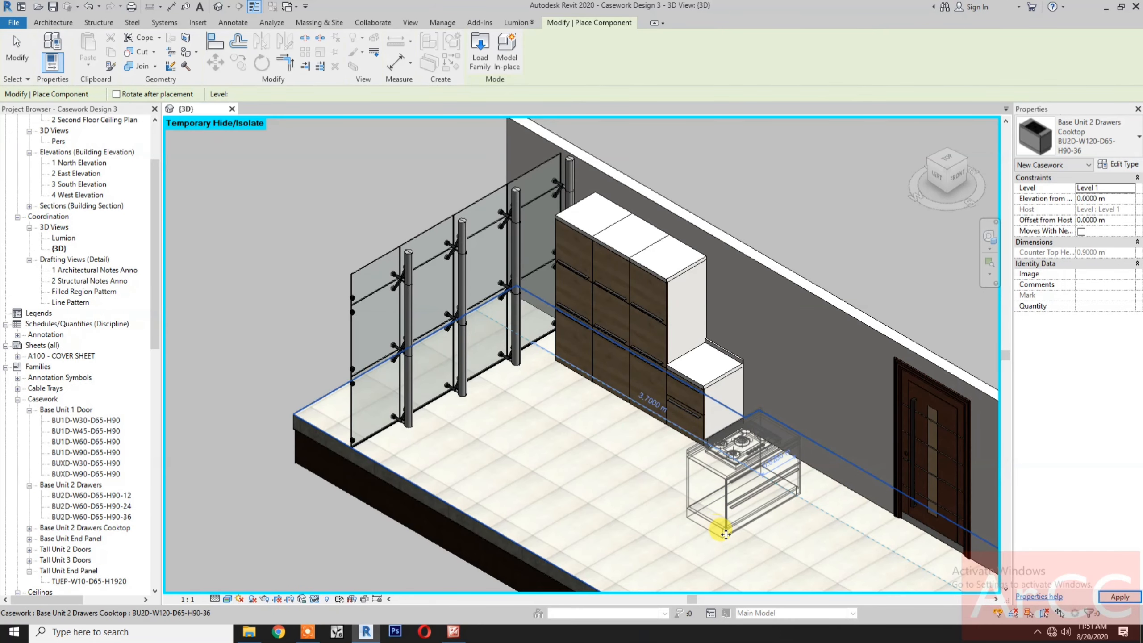
{"action": "key", "text": "Escape"}
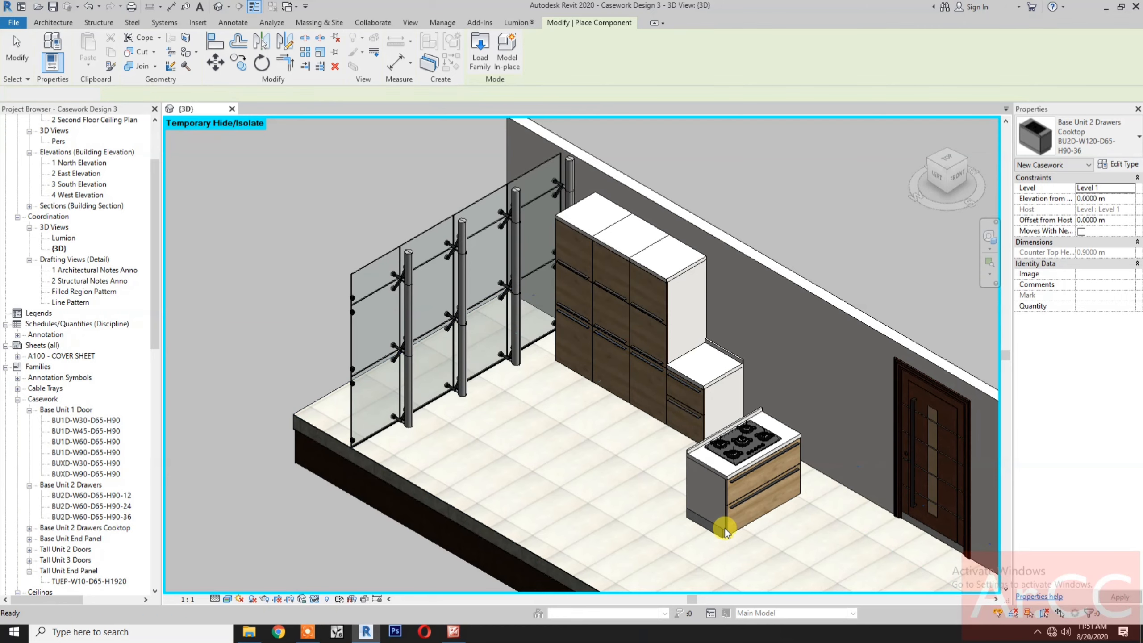
{"action": "left_click", "coordinate": [720, 526]}
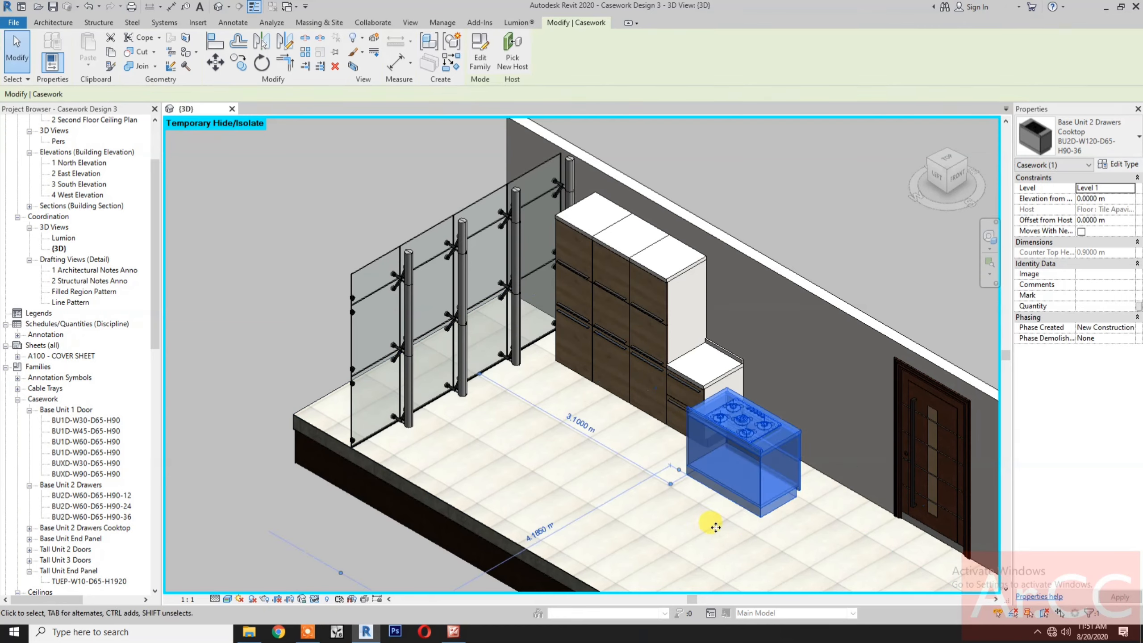
{"action": "key", "text": "space"}
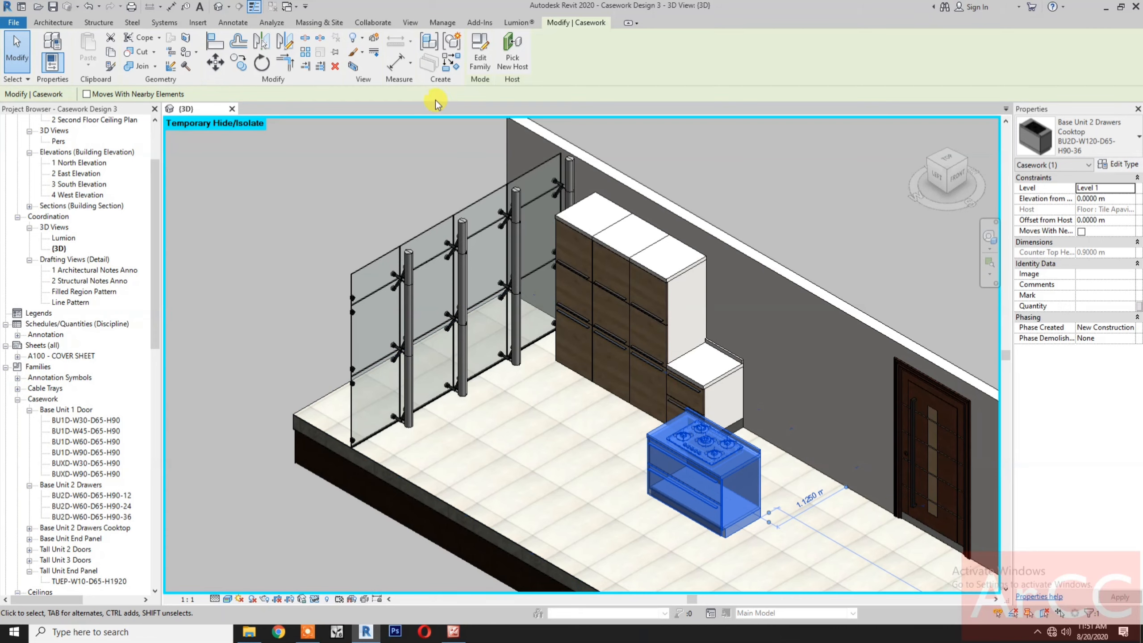
Align the cooktop unit's side with the drawer unit's exposed side and its front with the drawer unit's front.
{"action": "left_click", "coordinate": [221, 50]}
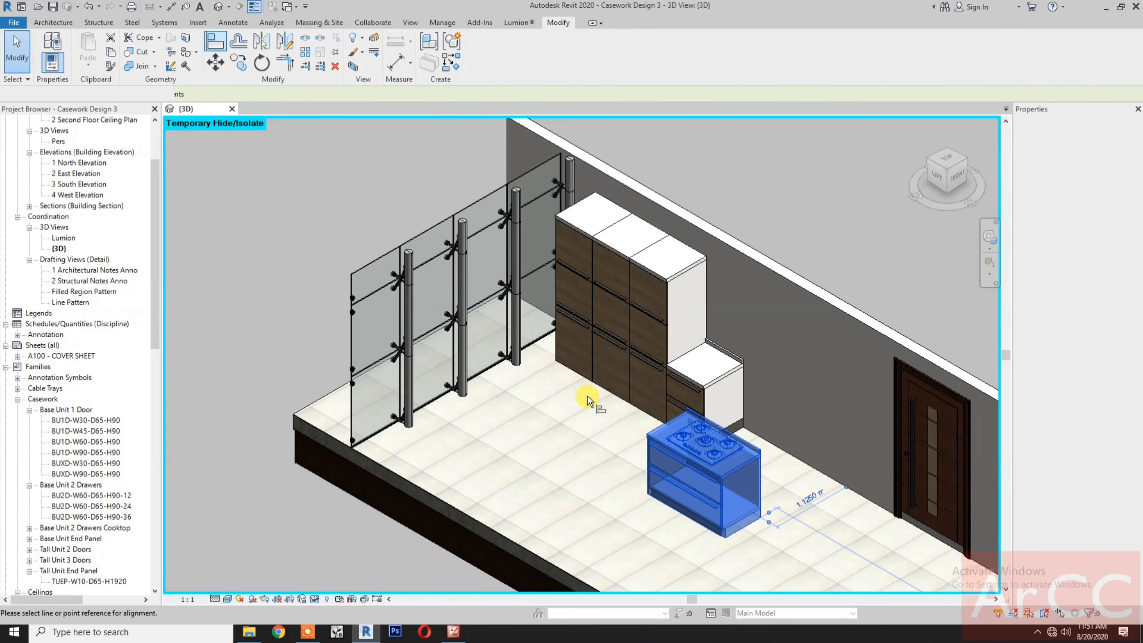
{"action": "left_click", "coordinate": [719, 376]}
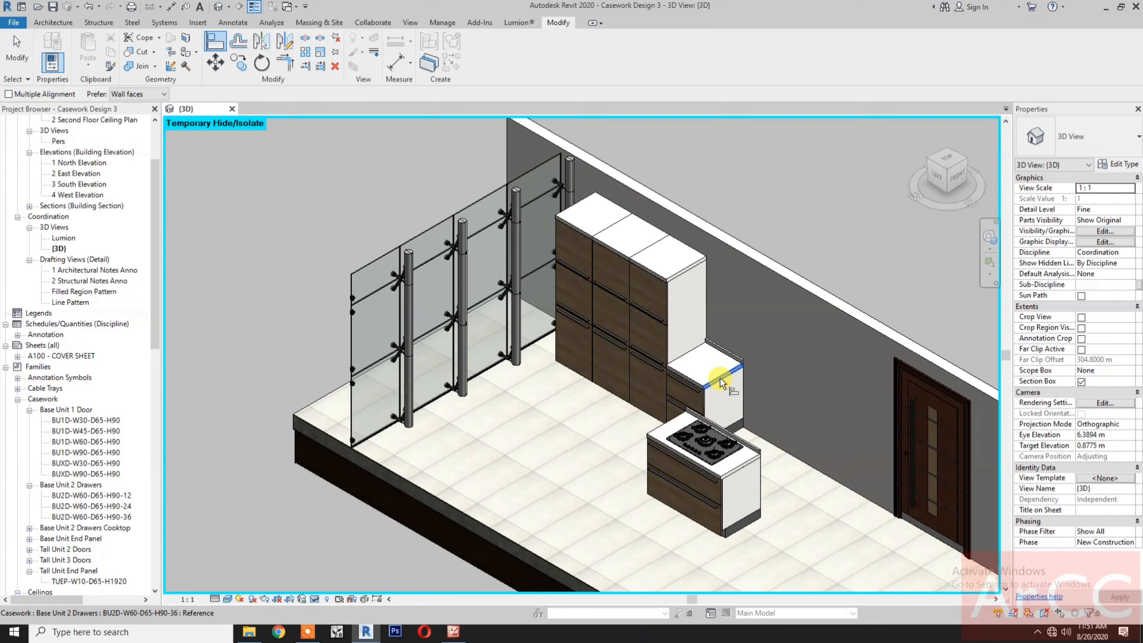
{"action": "left_click", "coordinate": [638, 439]}
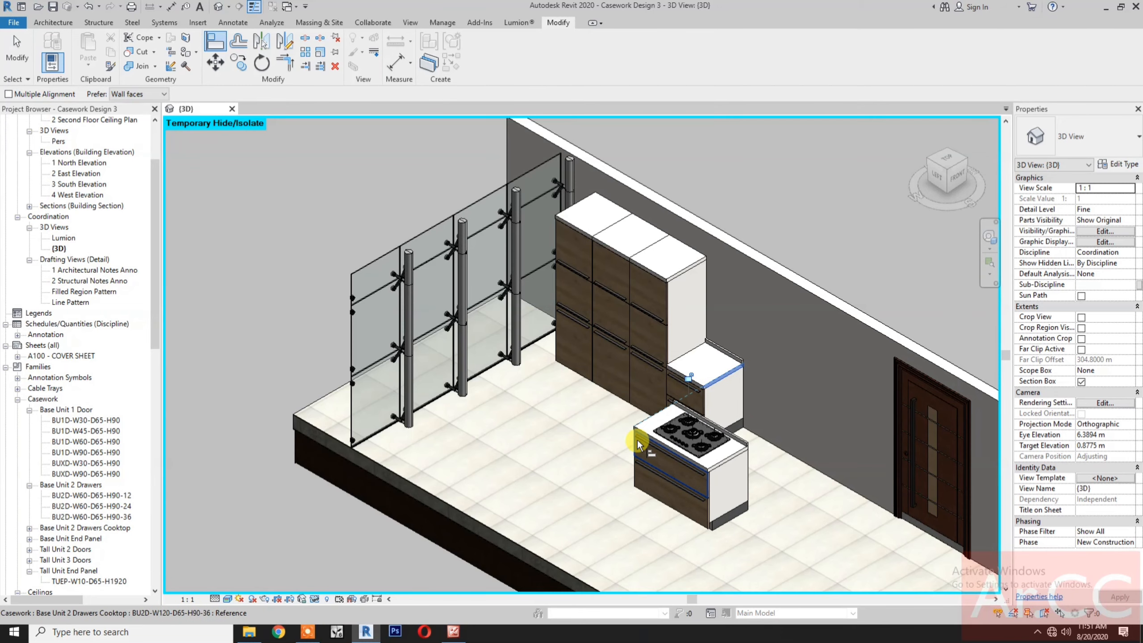
{"action": "left_click", "coordinate": [669, 386]}
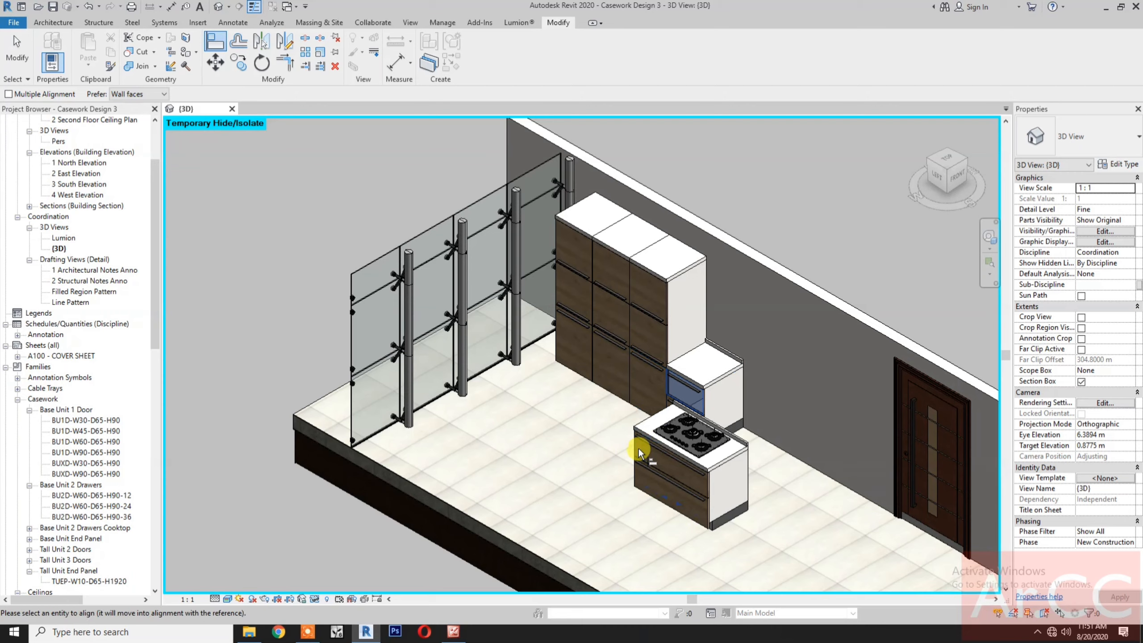
{"action": "left_click", "coordinate": [638, 445]}
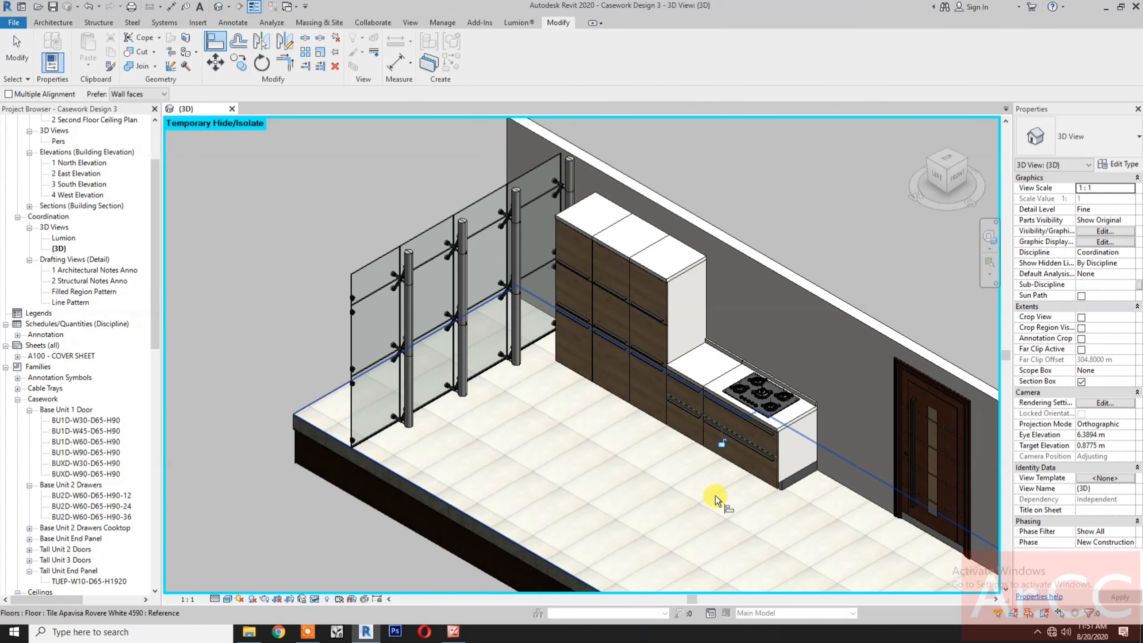
{"action": "key", "text": "Escape"}
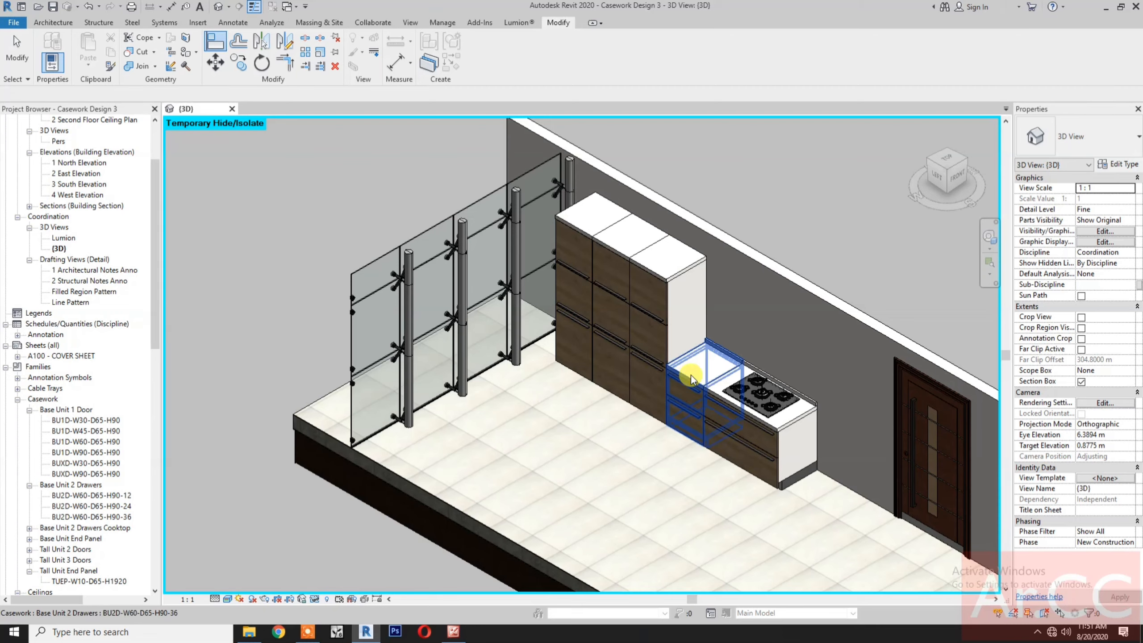
Mirror-copy the two-drawer base unit about the cooktop unit's exposed side.
{"action": "key", "text": "Escape"}
{"action": "left_click", "coordinate": [690, 378]}
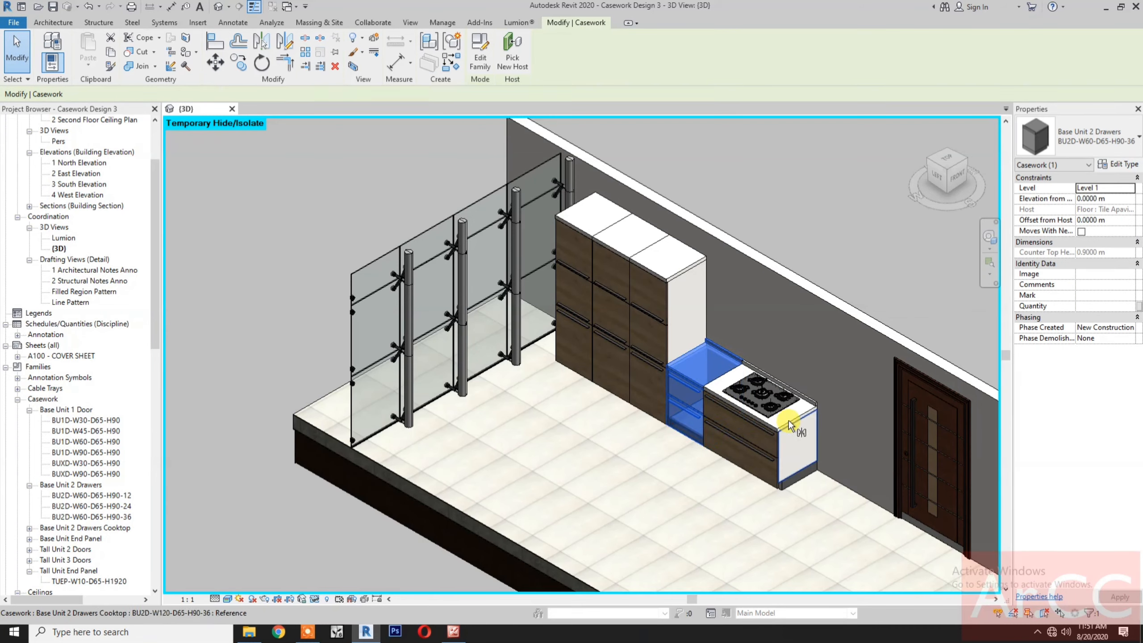
{"action": "key", "text": "m"}
{"action": "key", "text": "m"}
{"action": "left_click", "coordinate": [781, 481]}
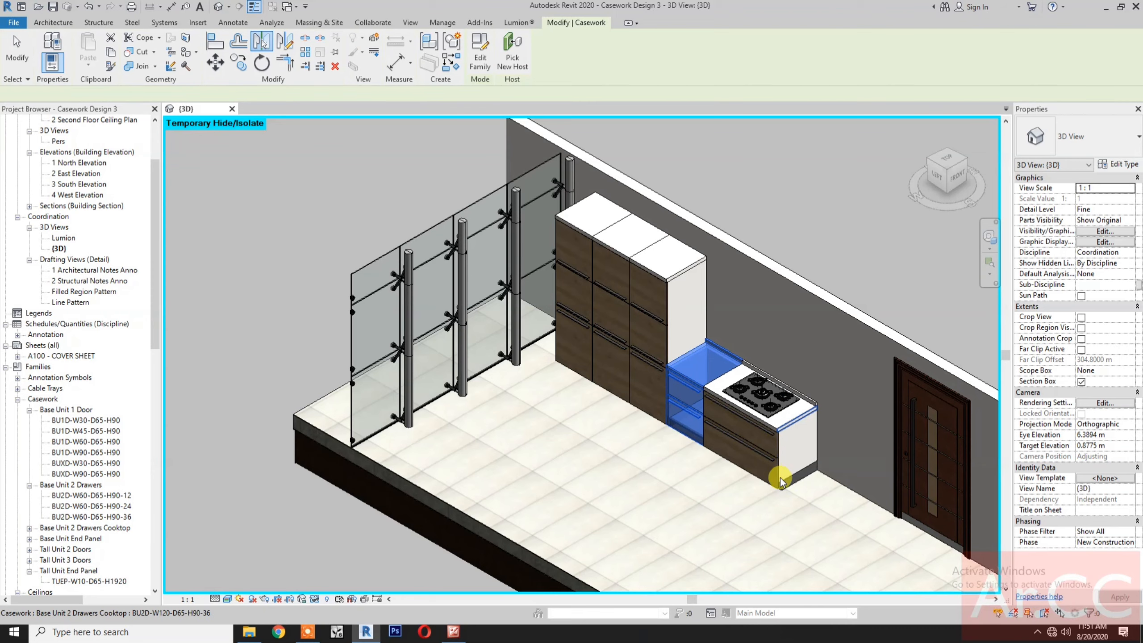
Align the mirrored drawer unit's near side with the cooktop unit's exposed side, closing the gap between them.
{"action": "left_click", "coordinate": [215, 39]}
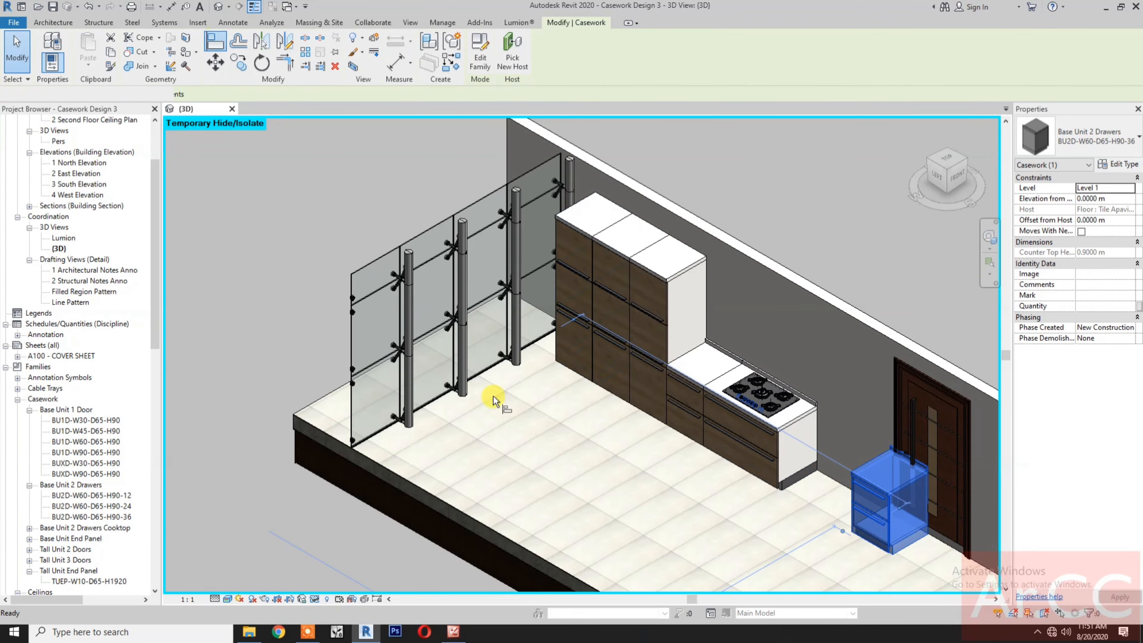
{"action": "left_click", "coordinate": [802, 419]}
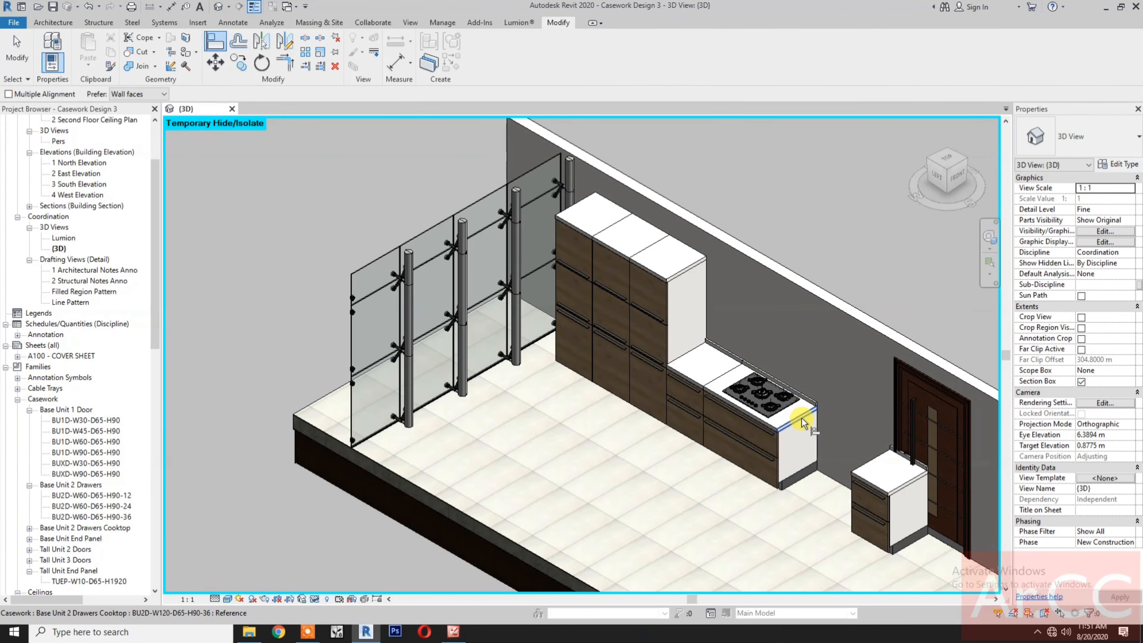
{"action": "left_click", "coordinate": [866, 465]}
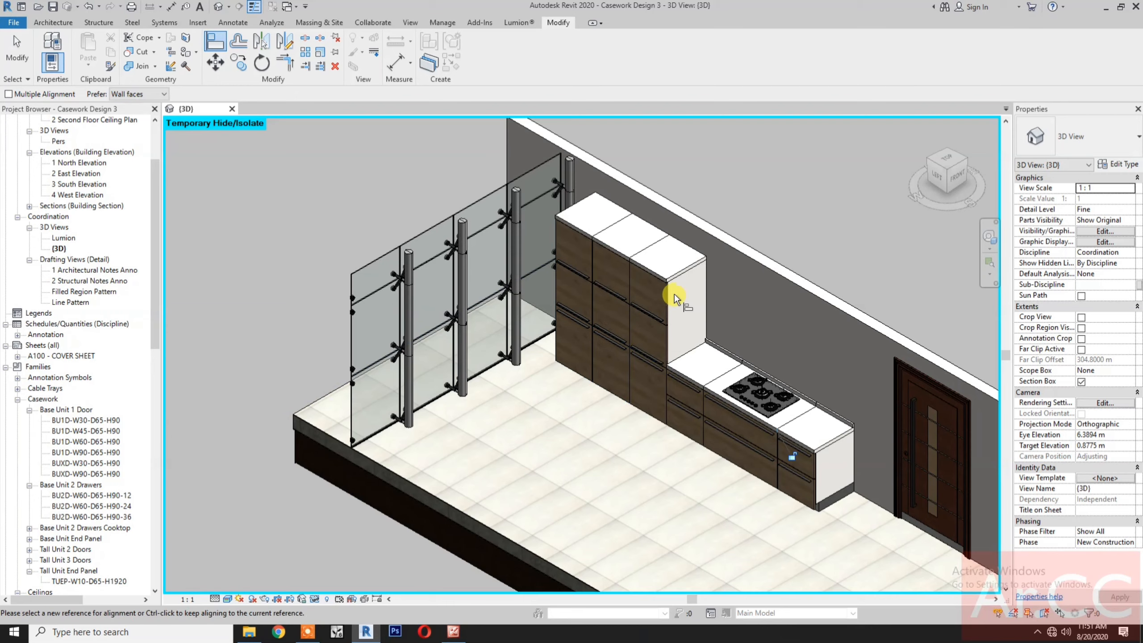
{"action": "key", "text": "Escape"}
Mirror-copy the tall unit beside the drawer unit about the cooktop unit's side that adjoins that drawer unit.
{"action": "left_click", "coordinate": [671, 279]}
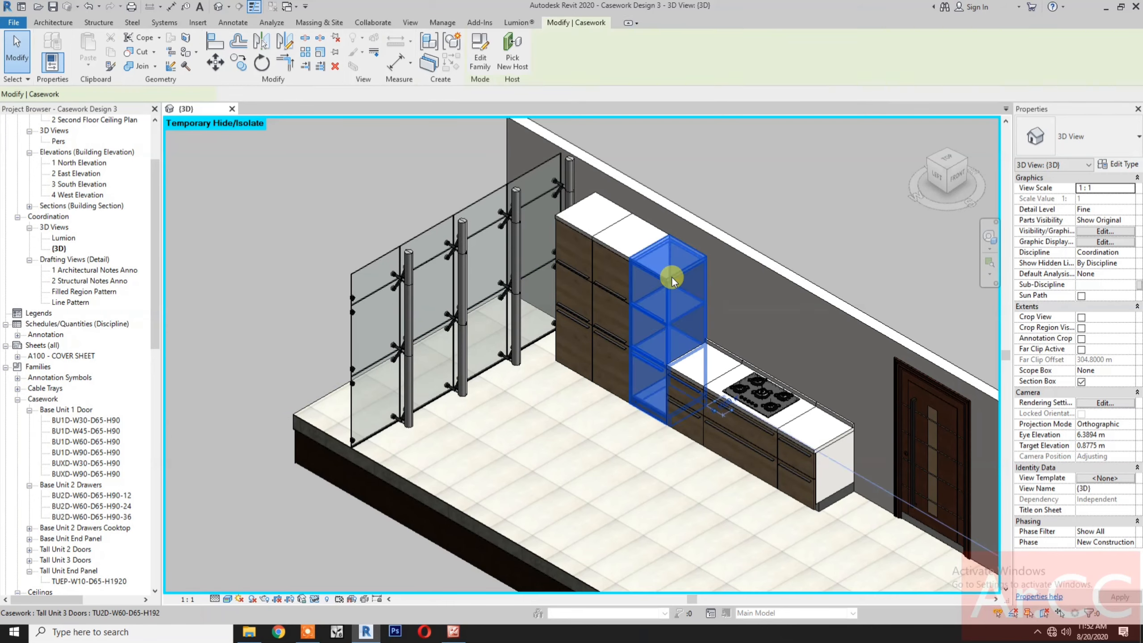
{"action": "key", "text": "m"}
{"action": "key", "text": "m"}
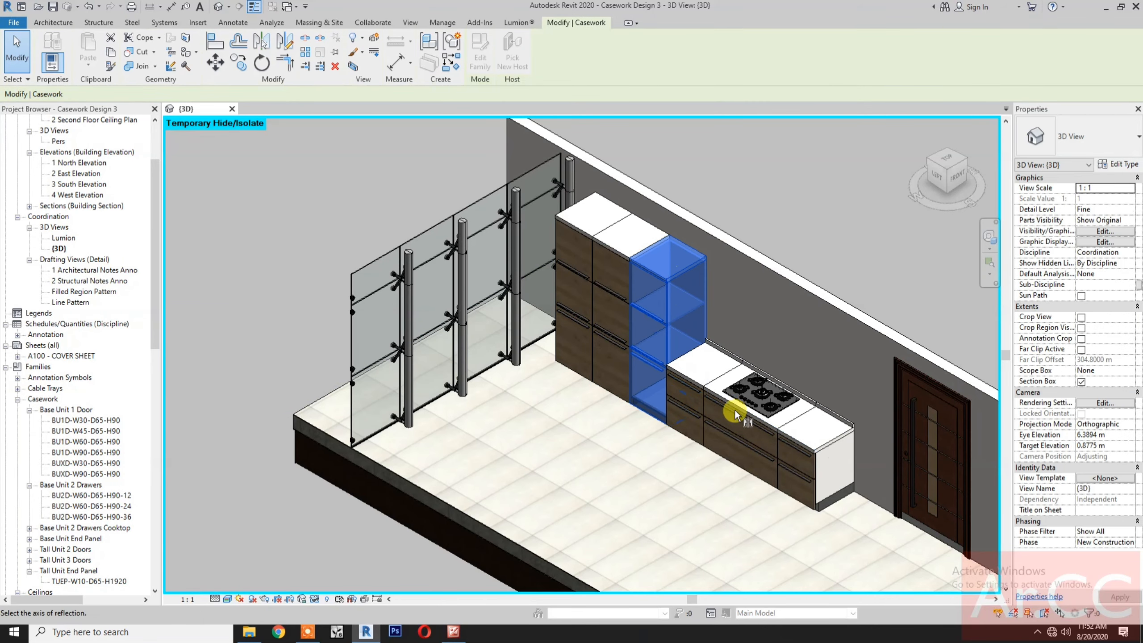
{"action": "left_click", "coordinate": [721, 377]}
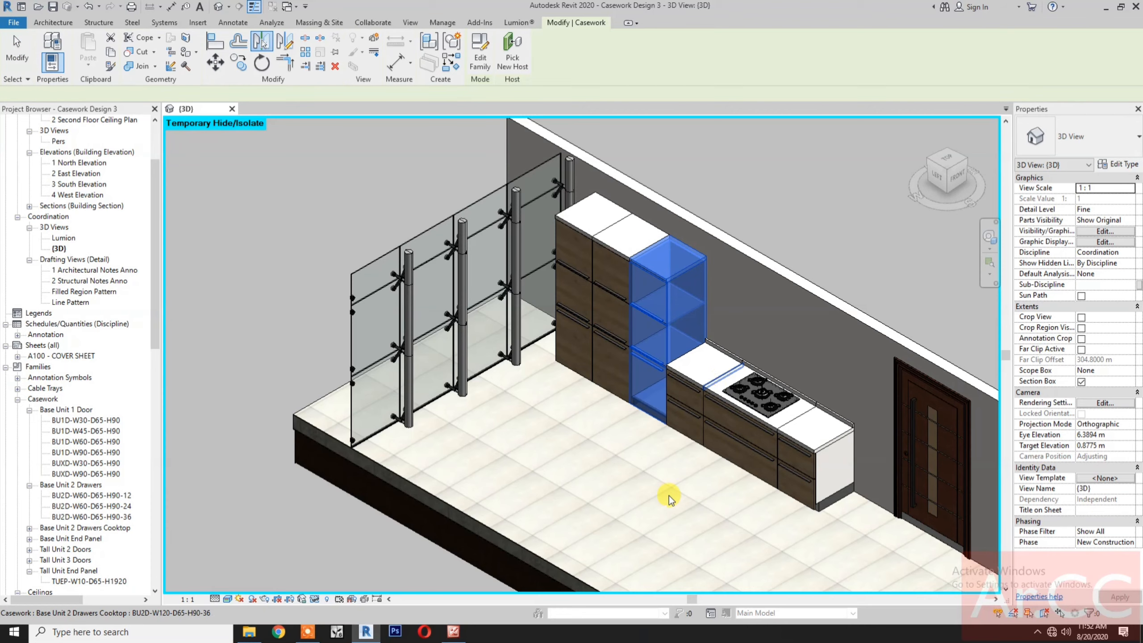
{"action": "left_click", "coordinate": [411, 169]}
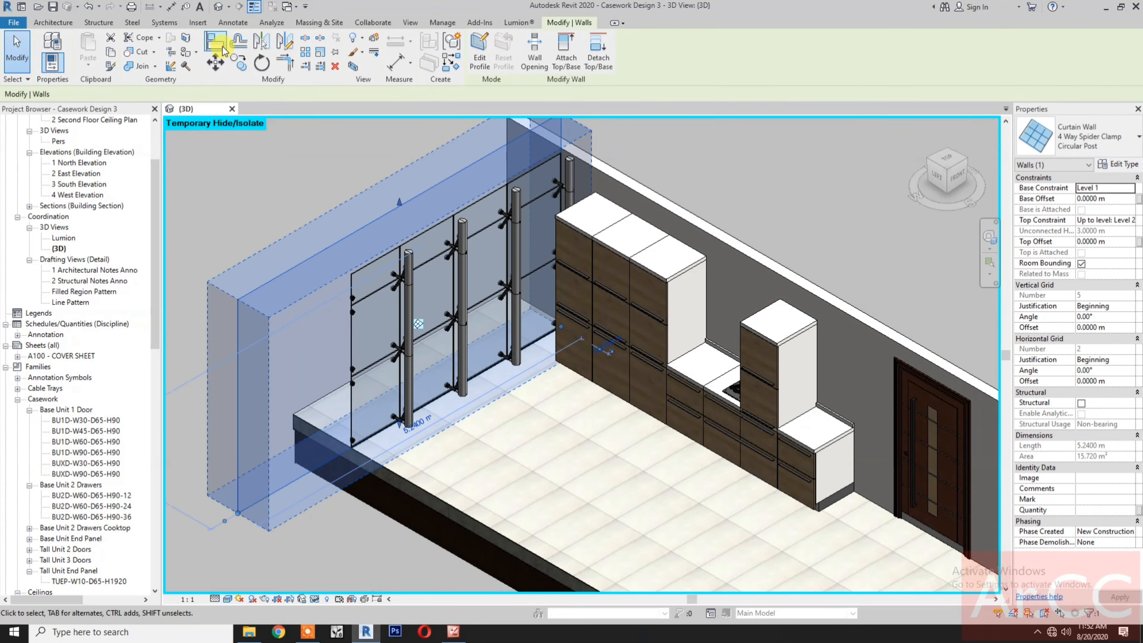
Align the mirrored tall unit's near side with the exposed side of the end drawer unit.
{"action": "left_click", "coordinate": [216, 43]}
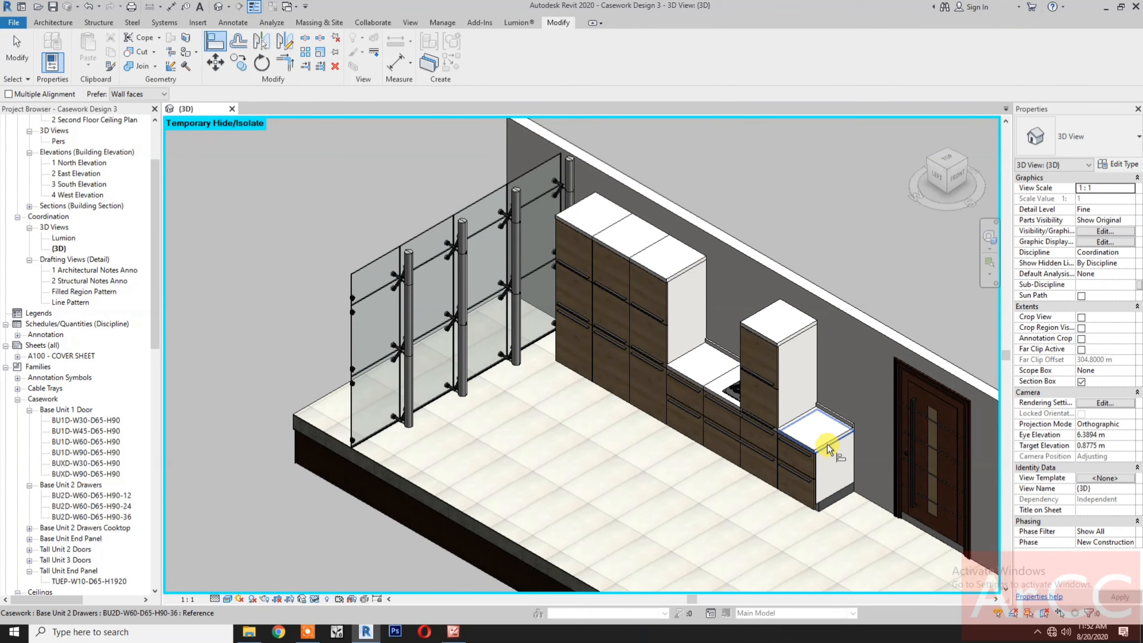
{"action": "left_click", "coordinate": [829, 447]}
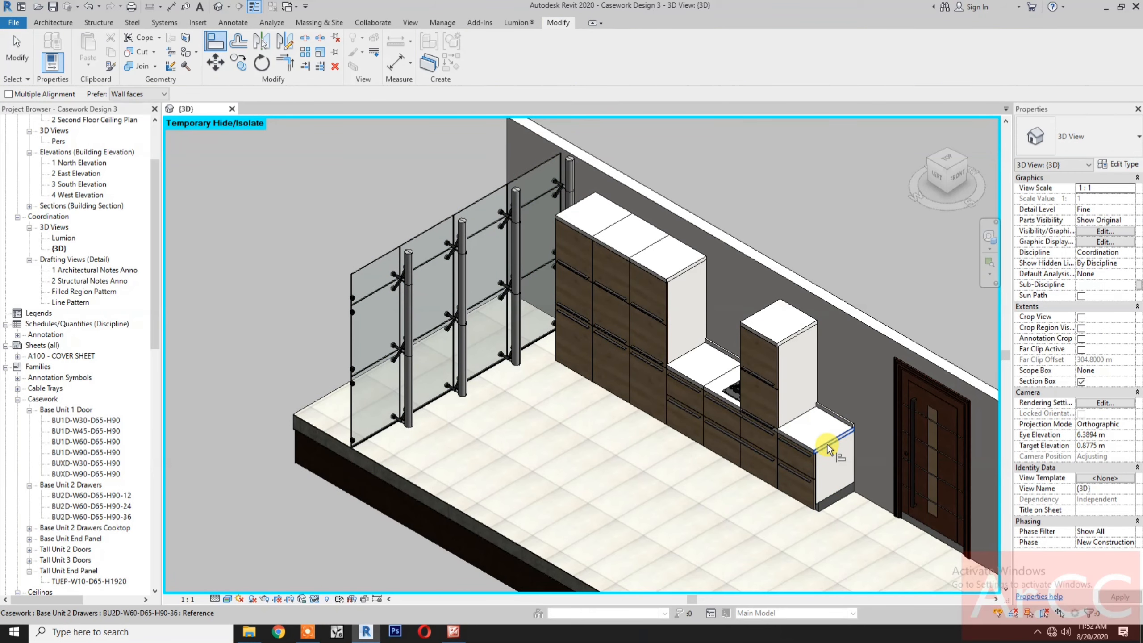
{"action": "left_click", "coordinate": [768, 308]}
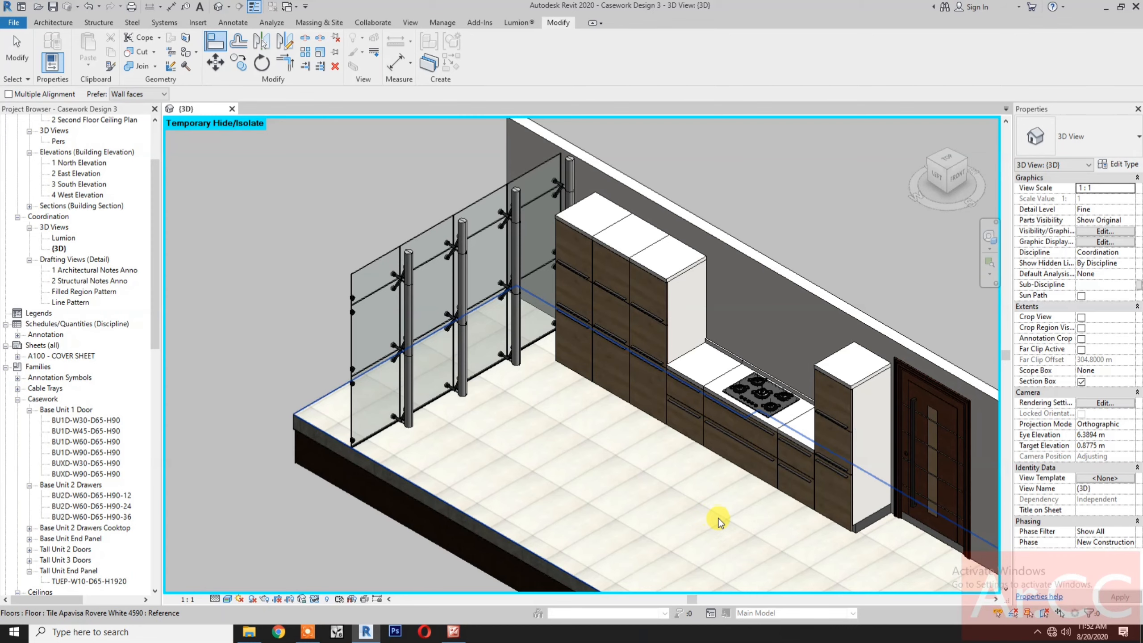
{"action": "key", "text": "Escape"}
{"action": "key", "text": "Escape"}
Select all the tall, drawer and cooktop units and move them together slightly along the wall toward the glass curtain wall.
{"action": "left_click", "coordinate": [849, 525]}
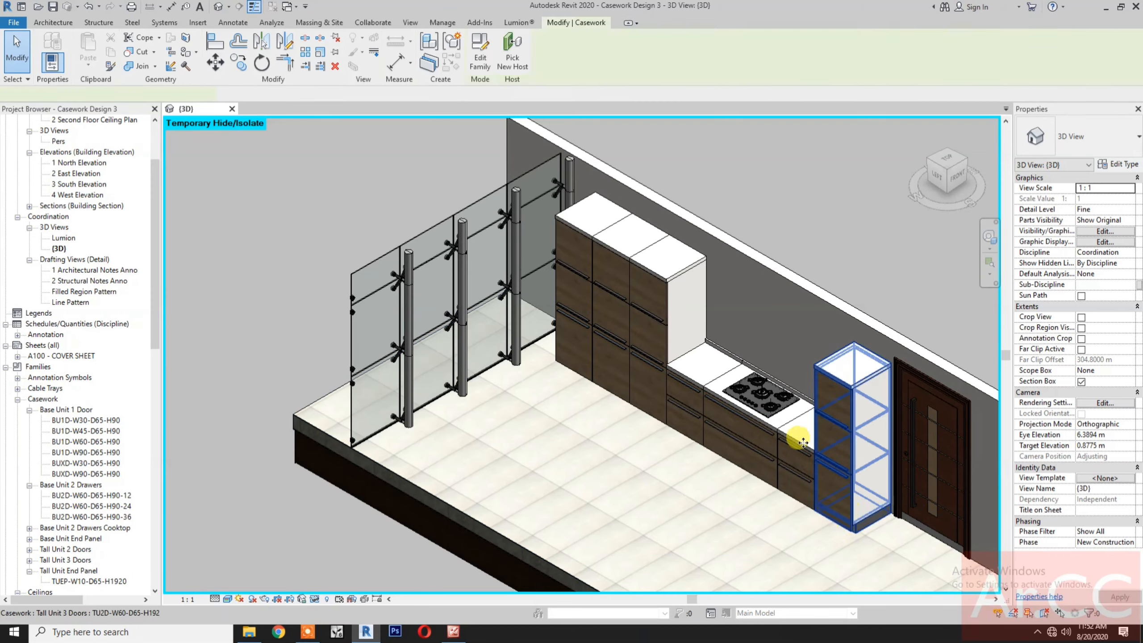
{"action": "left_click", "coordinate": [744, 403], "text": "ctrl"}
{"action": "left_click", "coordinate": [689, 379], "text": "ctrl"}
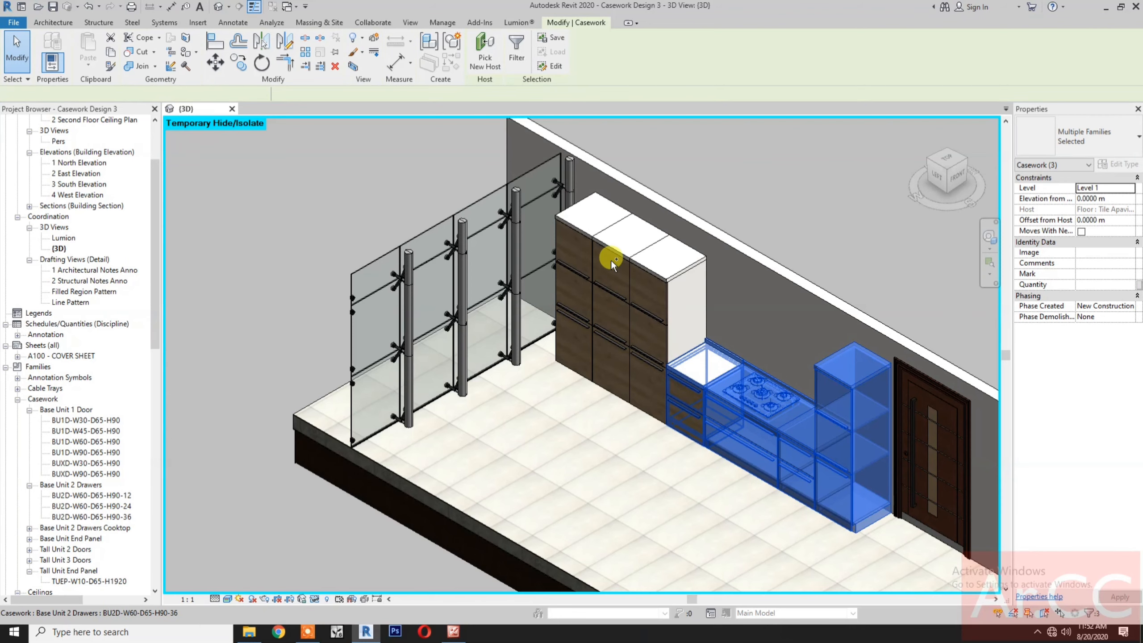
{"action": "left_click", "coordinate": [641, 267], "text": "ctrl"}
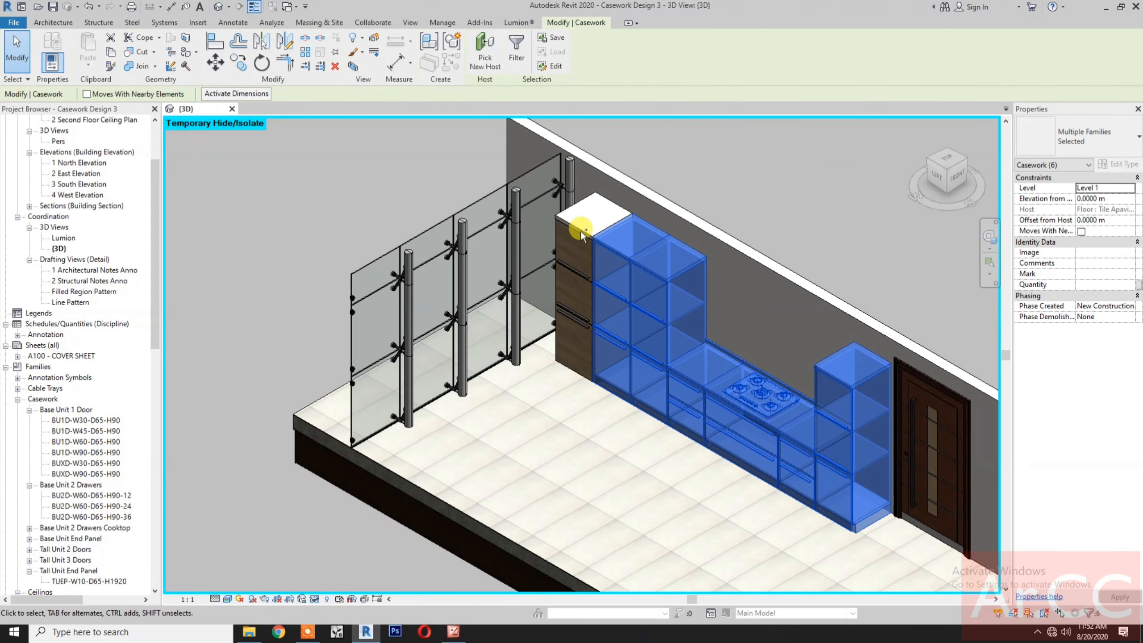
{"action": "left_click", "coordinate": [587, 242], "text": "ctrl"}
{"action": "left_click", "coordinate": [769, 470], "text": "ctrl"}
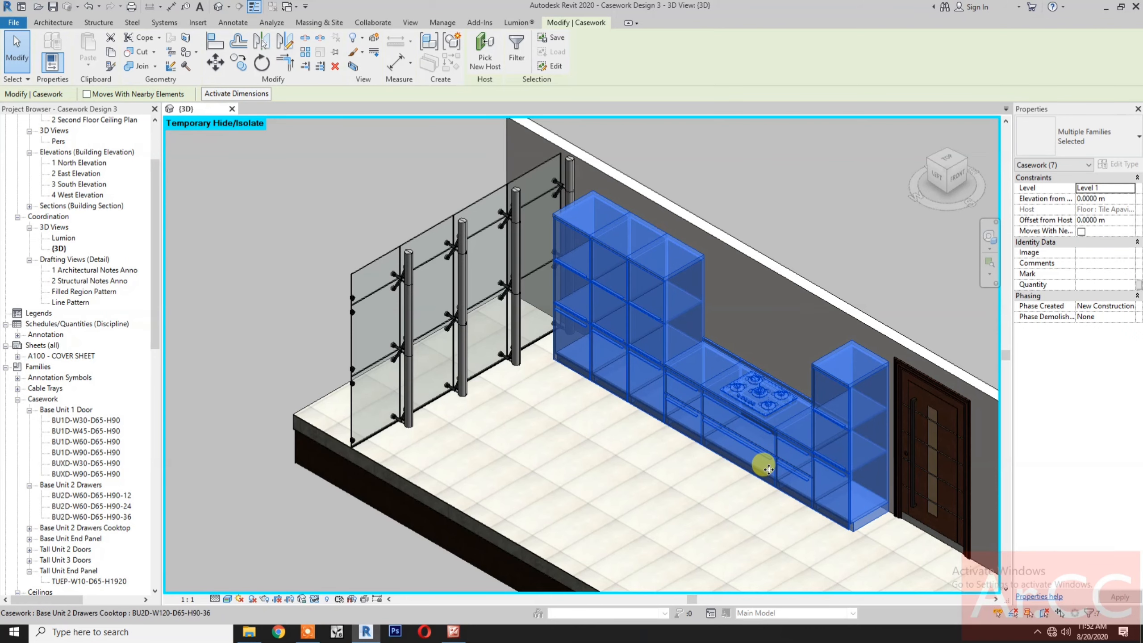
{"action": "left_click_drag", "start_coordinate": [769, 471], "coordinate": [766, 469]}
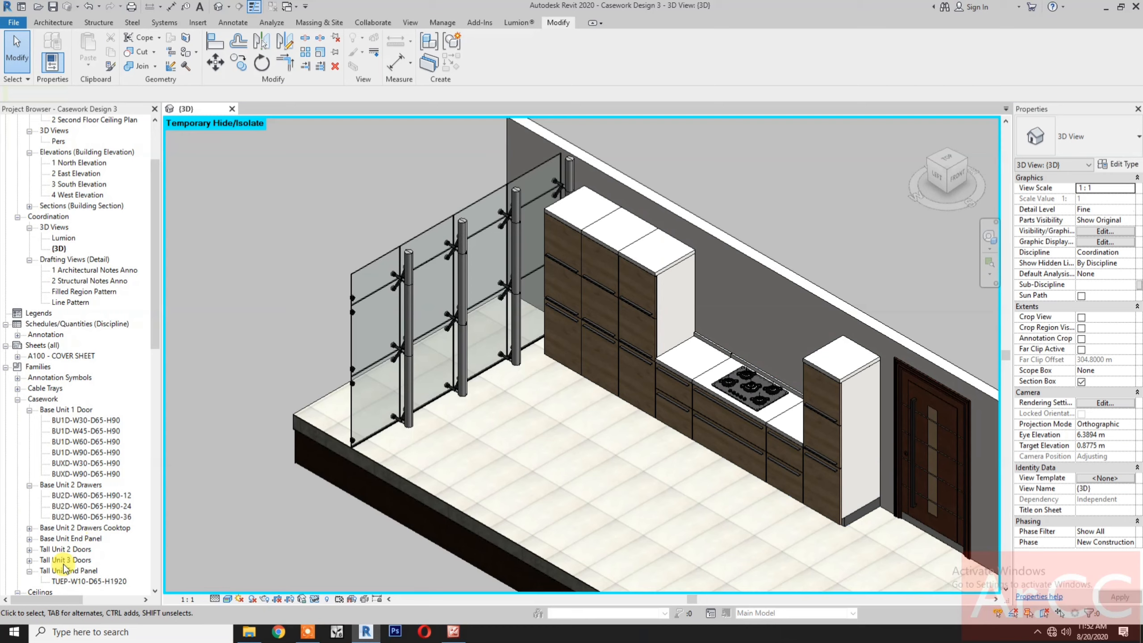
Place a tall unit end panel, type TUEP-W10-D65-H1920, on the floor in front of the end tall unit.
{"action": "left_click", "coordinate": [81, 581]}
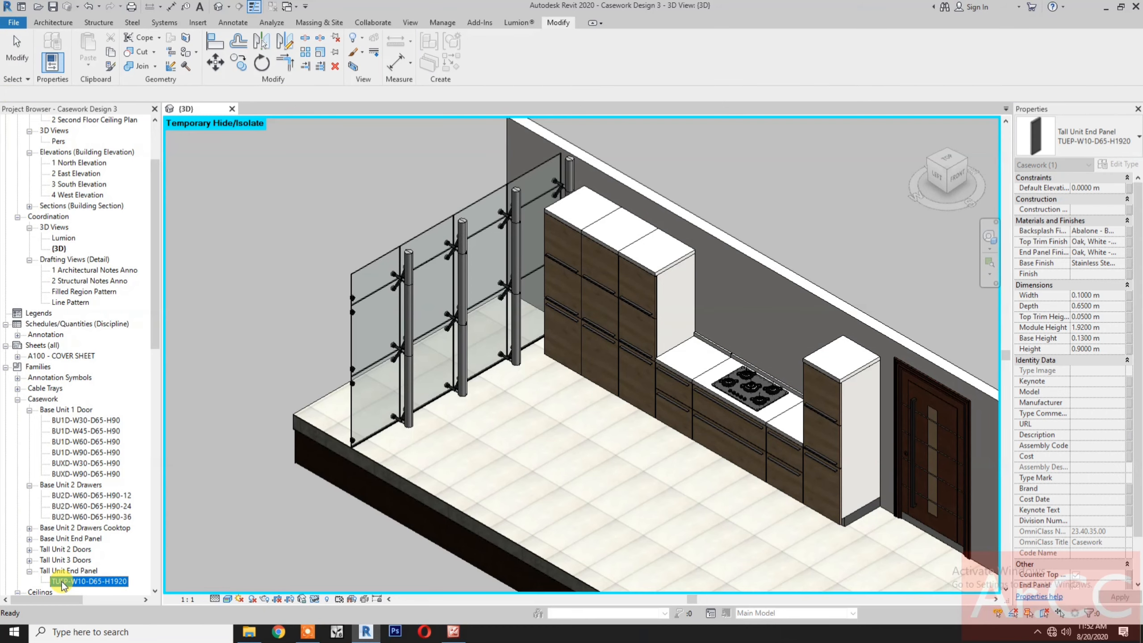
{"action": "left_click_drag", "start_coordinate": [755, 582], "coordinate": [755, 563]}
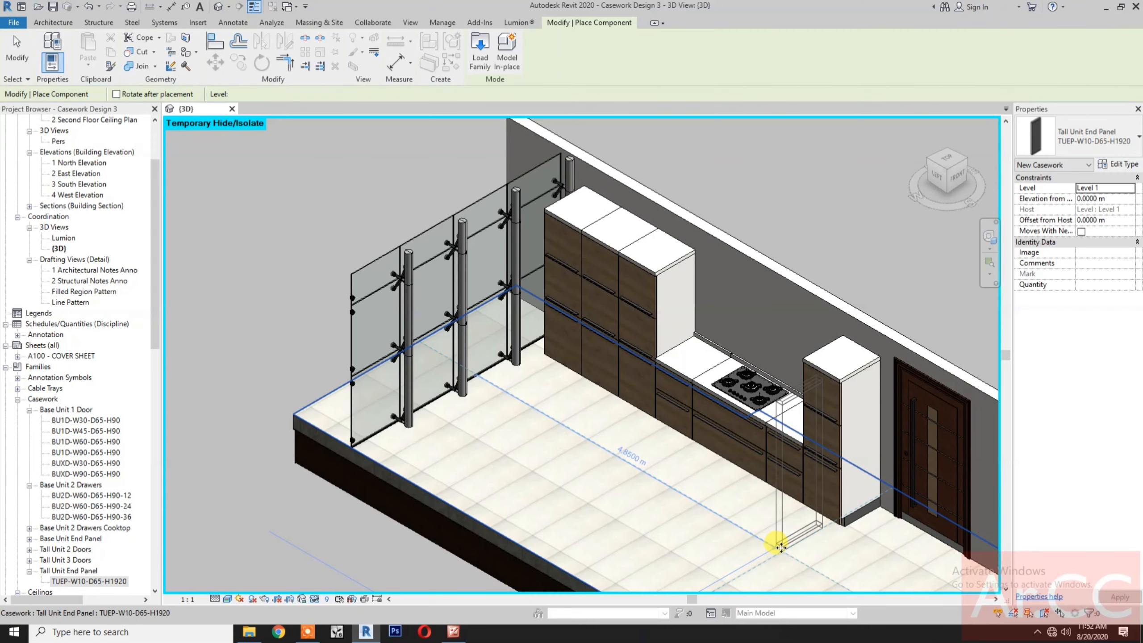
{"action": "left_click", "coordinate": [779, 543]}
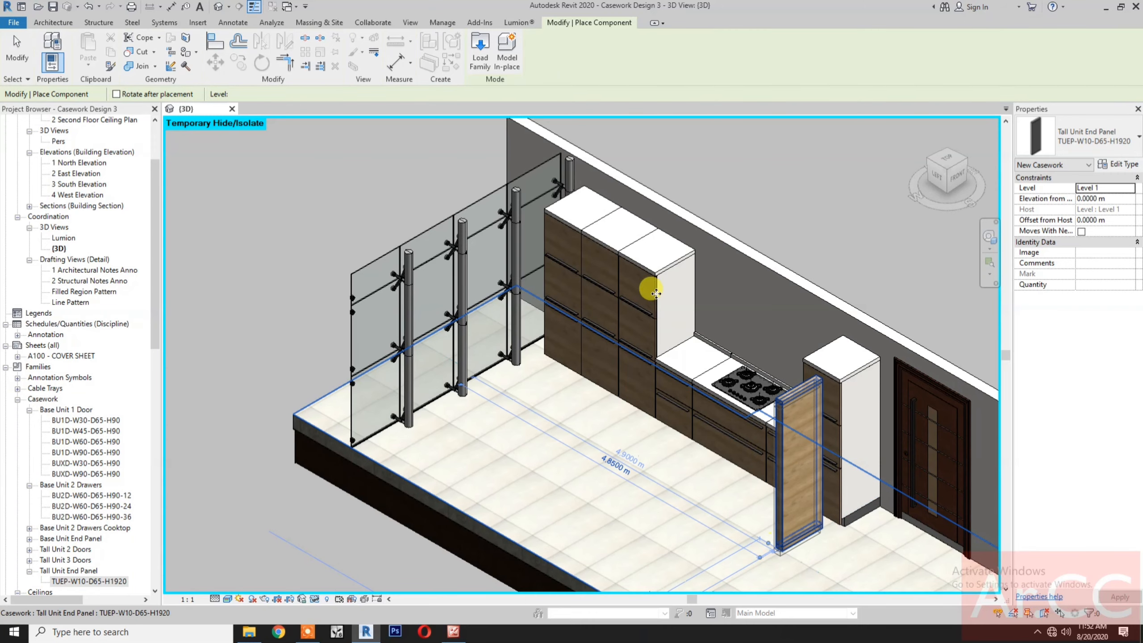
Align the end panel's side with the exposed side of the tall unit near the door, and its front with that unit's front.
{"action": "left_click", "coordinate": [214, 40]}
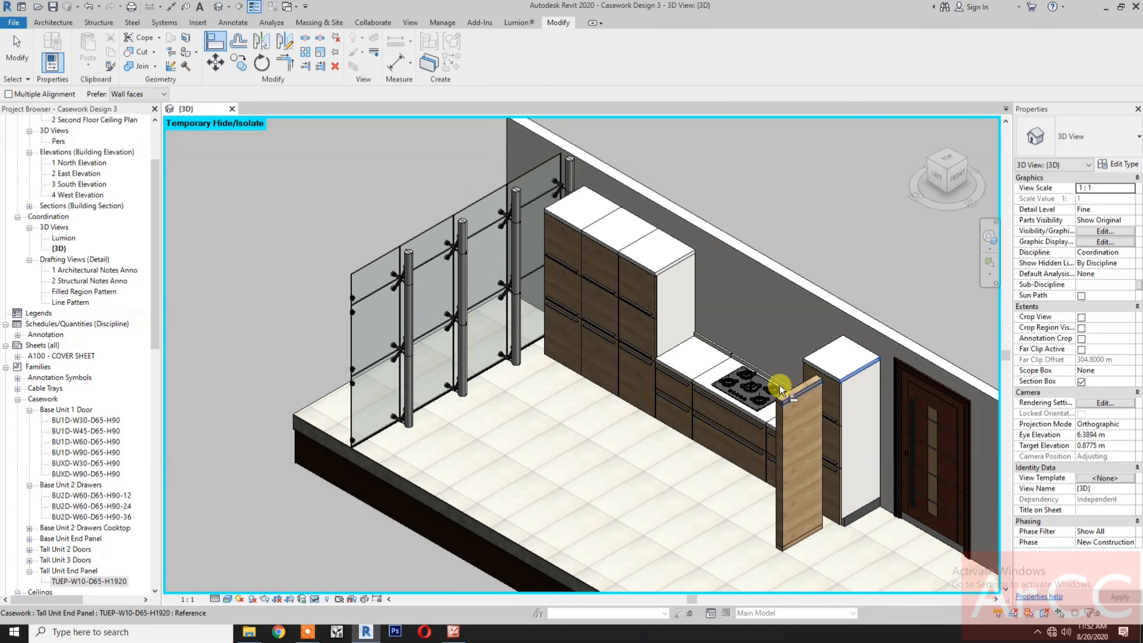
{"action": "left_click", "coordinate": [783, 446]}
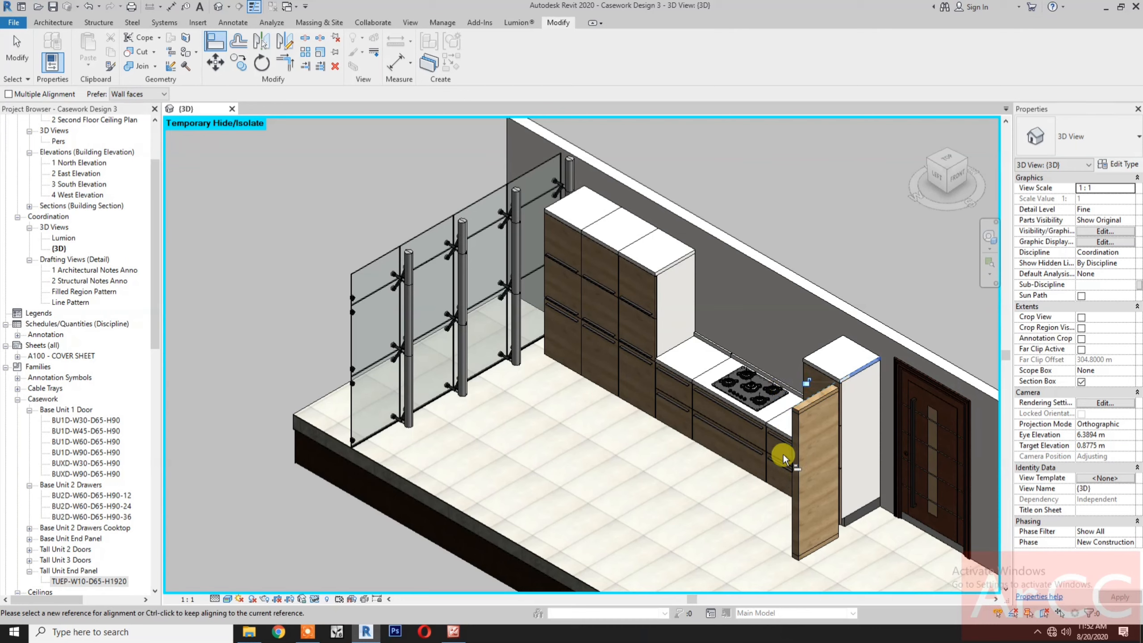
{"action": "left_click", "coordinate": [806, 366]}
{"action": "left_click", "coordinate": [795, 432]}
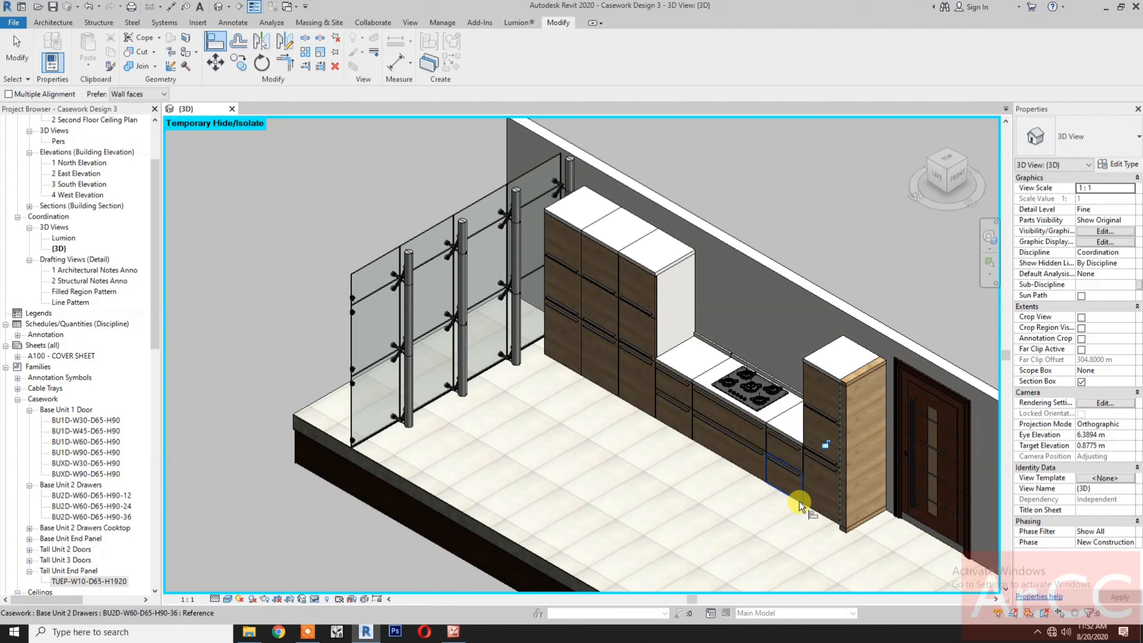
{"action": "key", "text": "Escape"}
{"action": "key", "text": "Escape"}
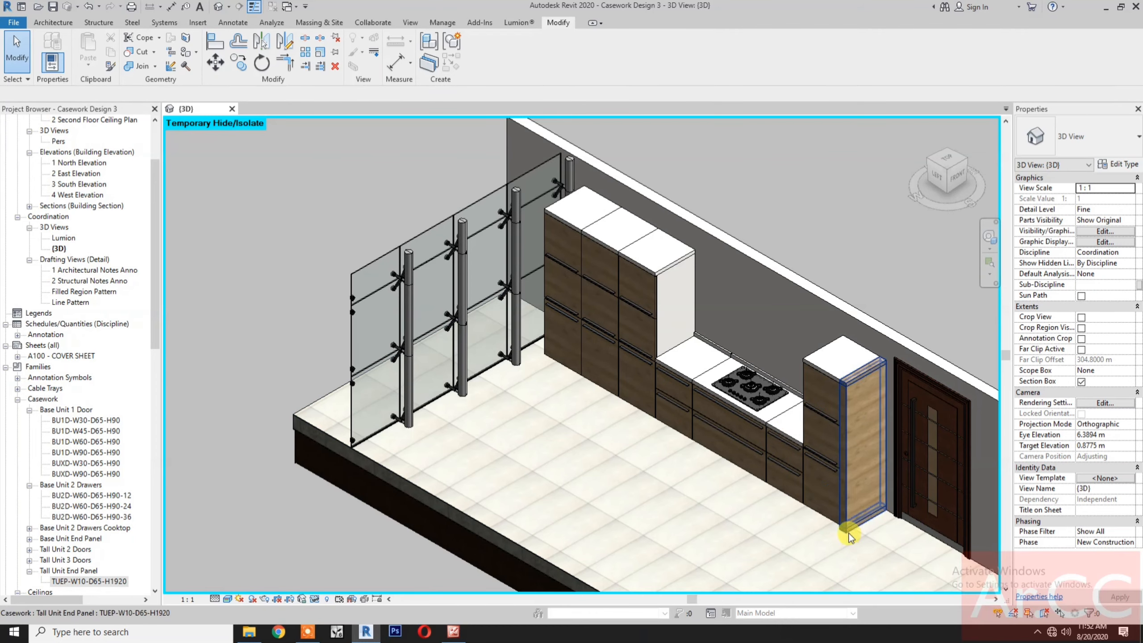
Create a similar end panel and place it between the glass curtain wall and the first tall unit.
{"action": "left_click", "coordinate": [849, 535]}
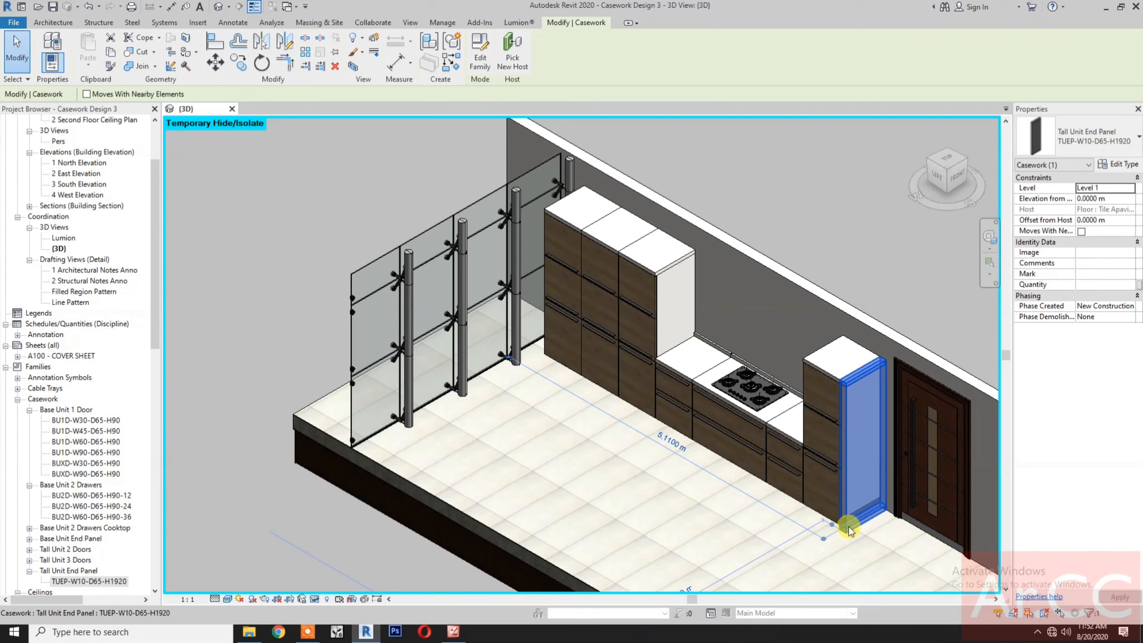
{"action": "right_click", "coordinate": [850, 532]}
{"action": "left_click", "coordinate": [931, 317]}
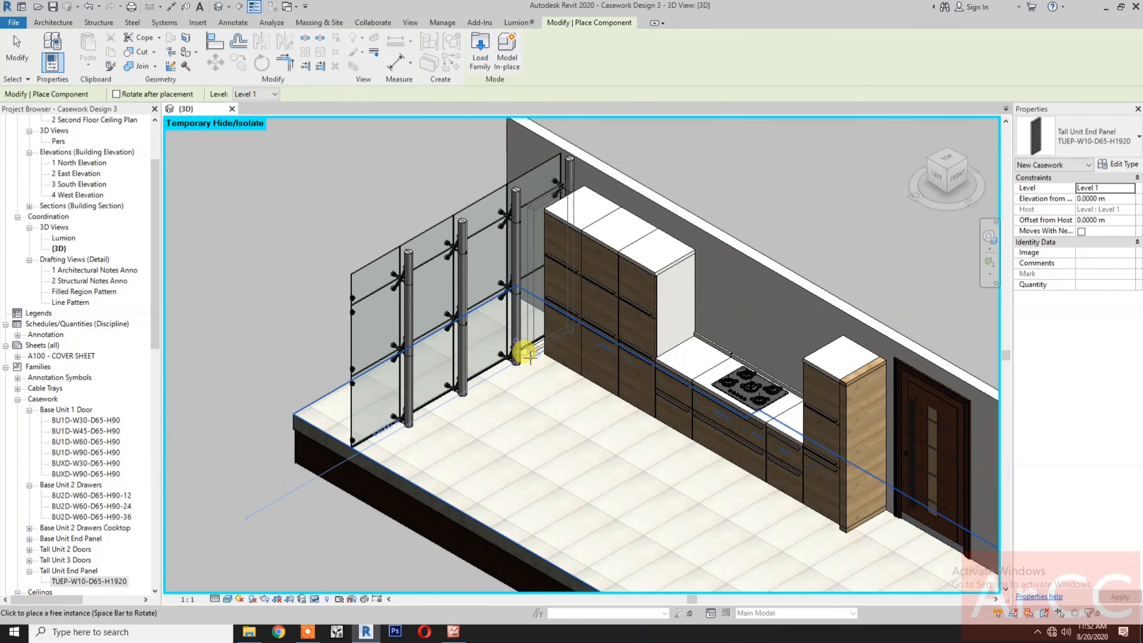
{"action": "left_click", "coordinate": [532, 358]}
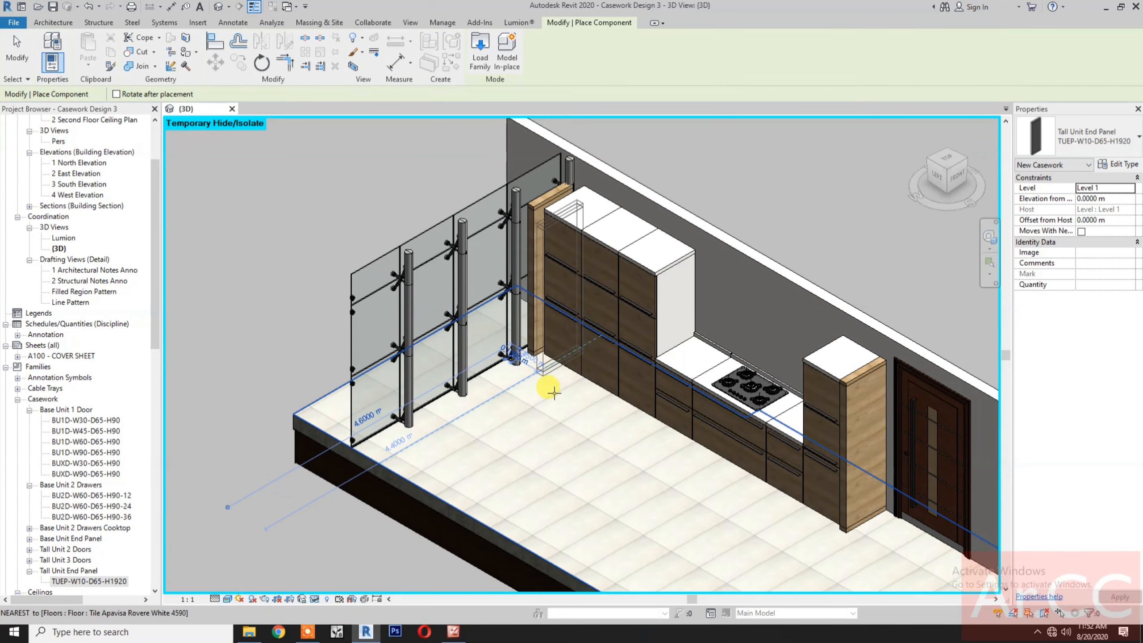
Align the second end panel flush with the side and front of the tall unit nearest the glass curtain wall.
{"action": "left_click", "coordinate": [212, 48]}
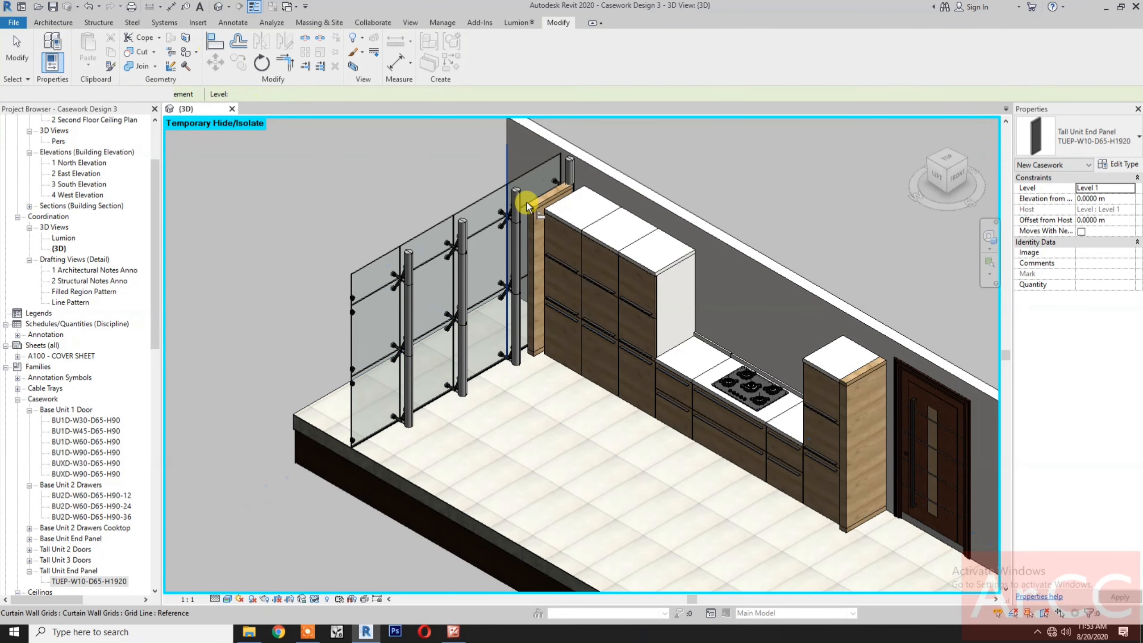
{"action": "scroll", "coordinate": [540, 190], "scroll_direction": "up", "scroll_amount": 3}
{"action": "scroll", "coordinate": [599, 191], "scroll_direction": "up", "scroll_amount": 2}
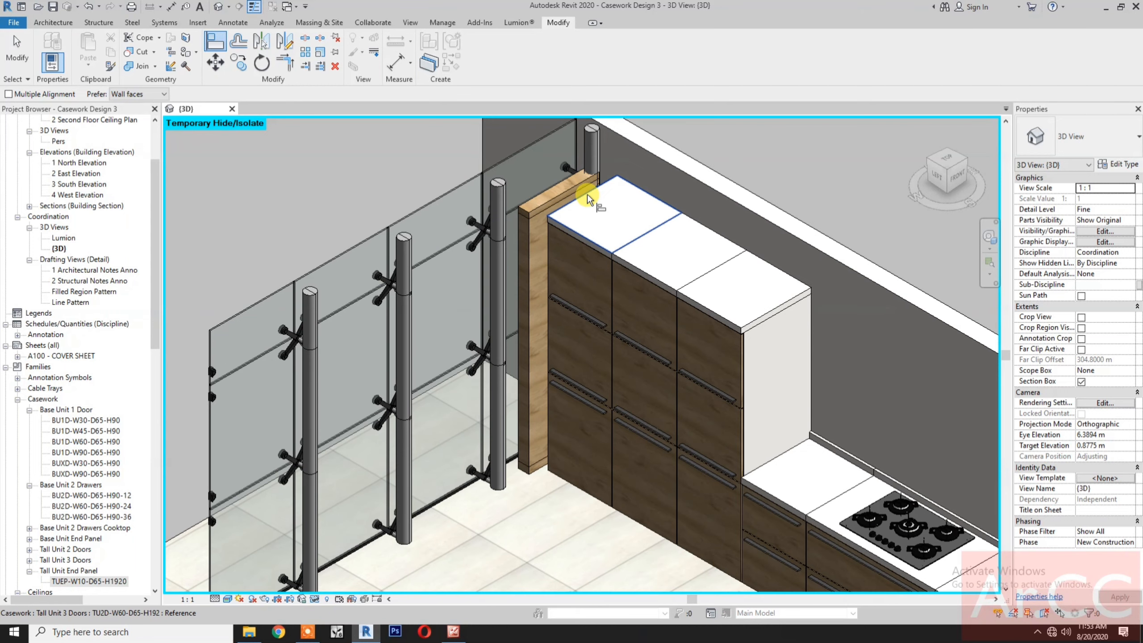
{"action": "left_click", "coordinate": [556, 194]}
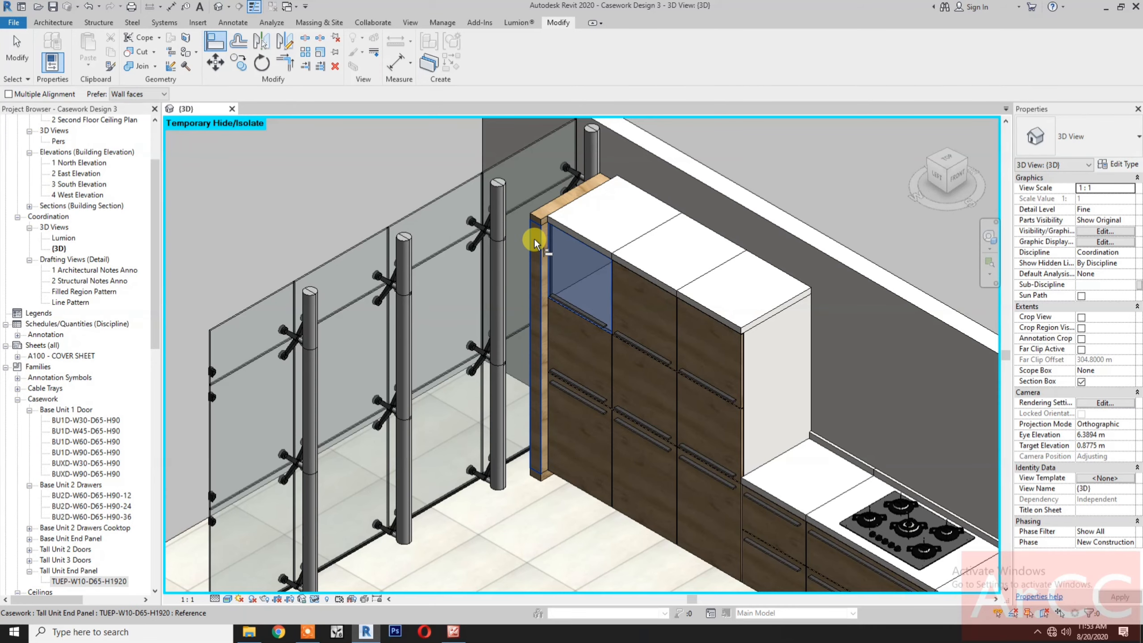
{"action": "left_click", "coordinate": [555, 243]}
{"action": "scroll", "coordinate": [558, 248], "scroll_direction": "down", "scroll_amount": 5}
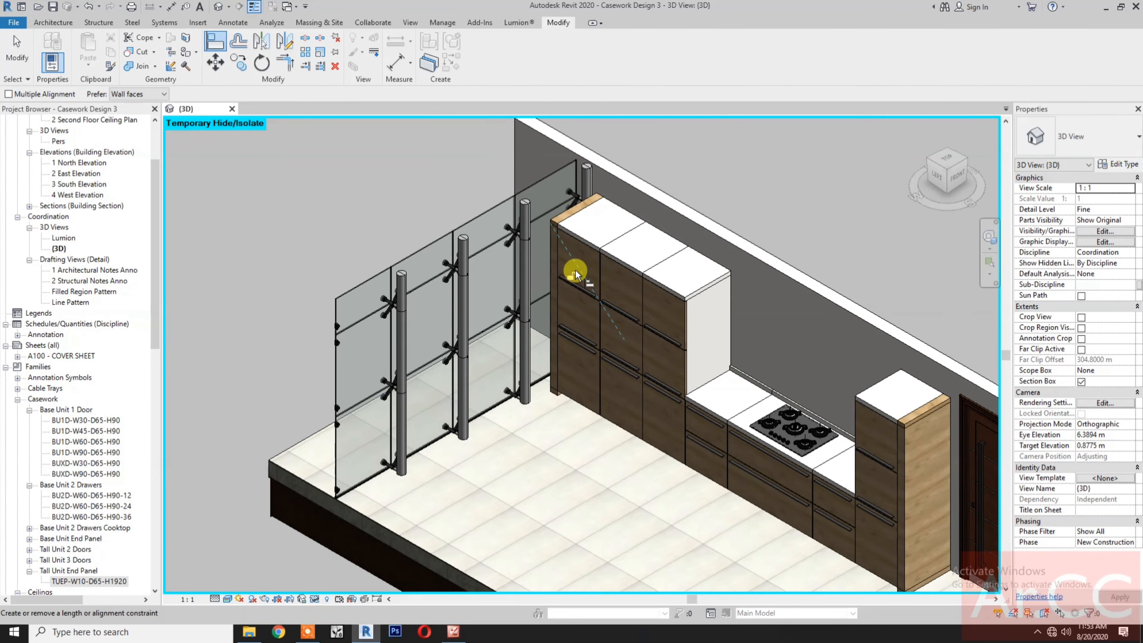
{"action": "key", "text": "Escape"}
{"action": "key", "text": "Escape"}
Create a similar three-door tall unit on the open floor in front of the run and rotate it so its doors face like the others.
{"action": "left_click", "coordinate": [615, 268]}
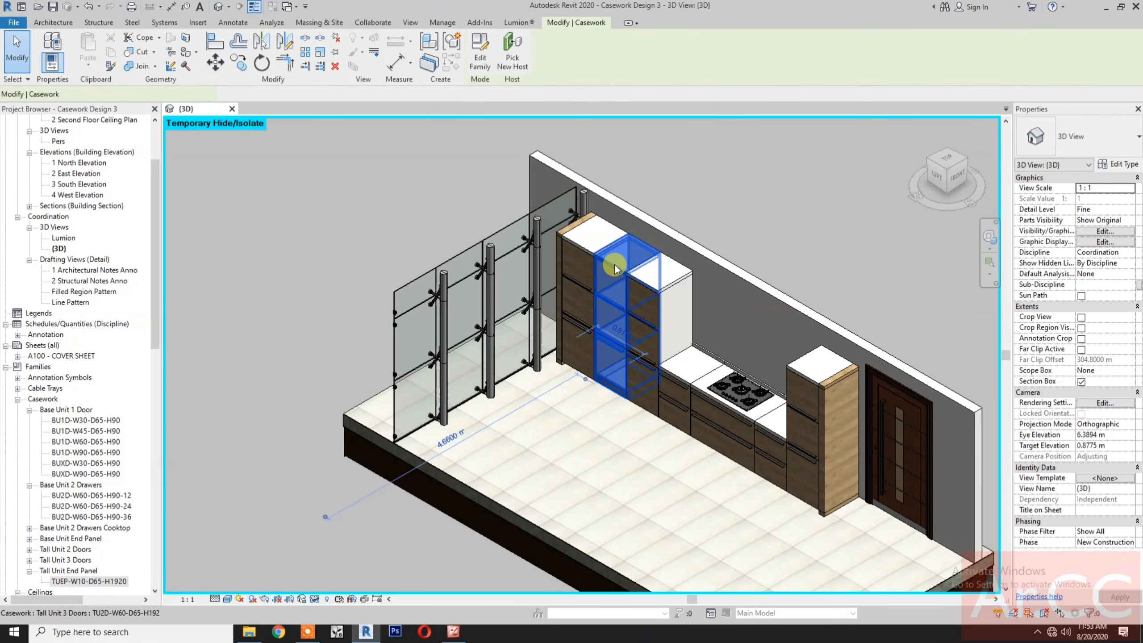
{"action": "right_click", "coordinate": [615, 268]}
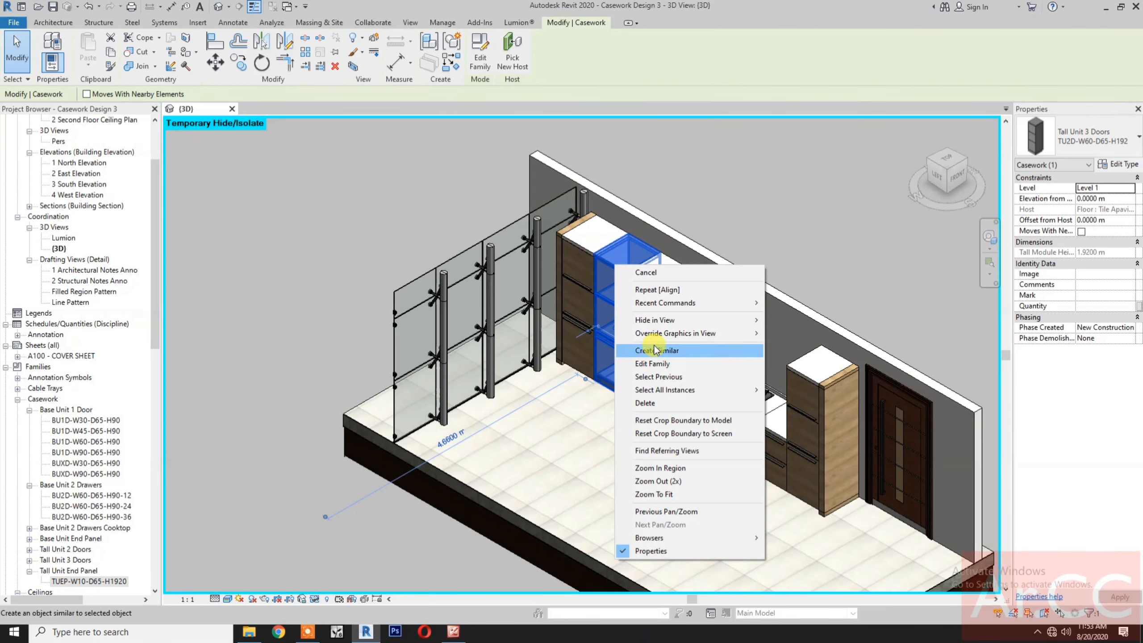
{"action": "left_click", "coordinate": [639, 351]}
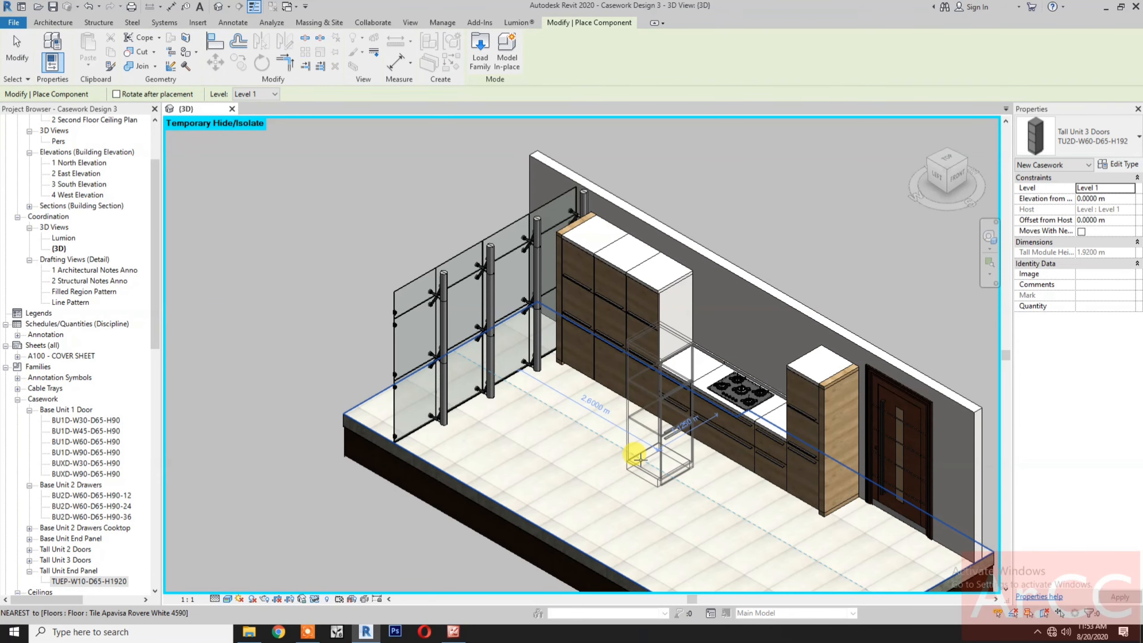
{"action": "left_click", "coordinate": [640, 459]}
{"action": "key", "text": "Escape"}
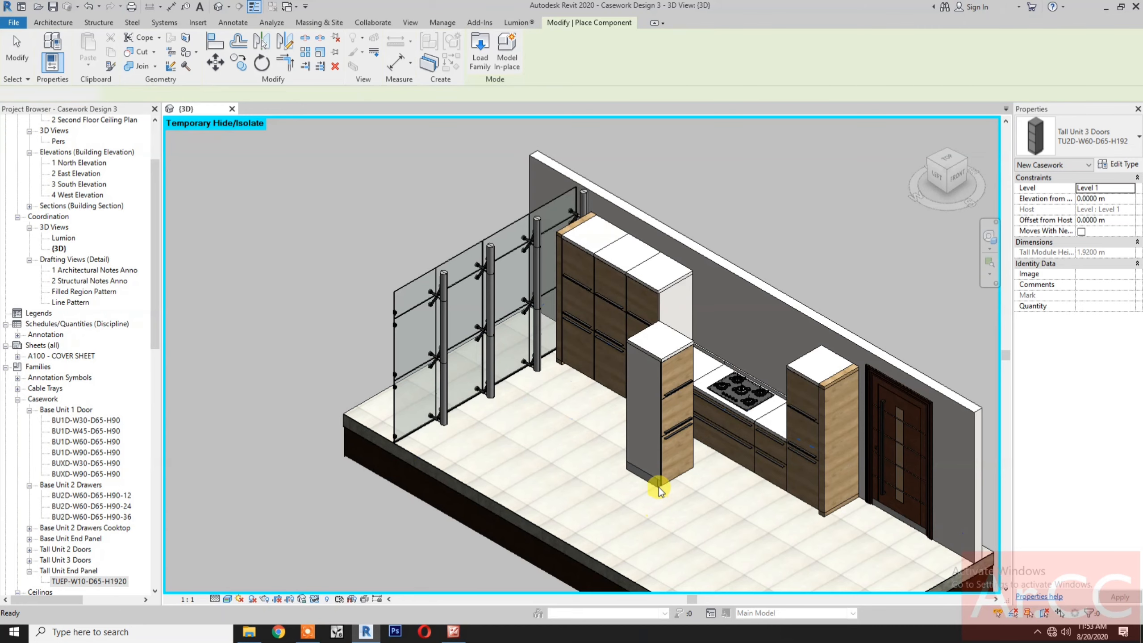
{"action": "left_click", "coordinate": [659, 487]}
{"action": "key", "text": "space"}
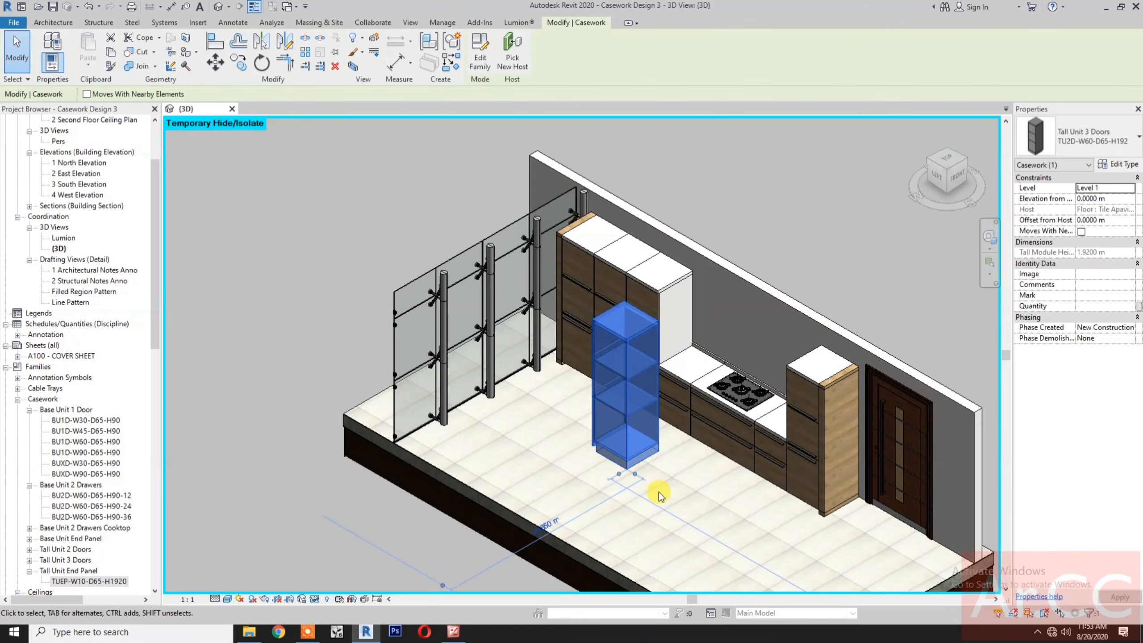
{"action": "left_click", "coordinate": [643, 505]}
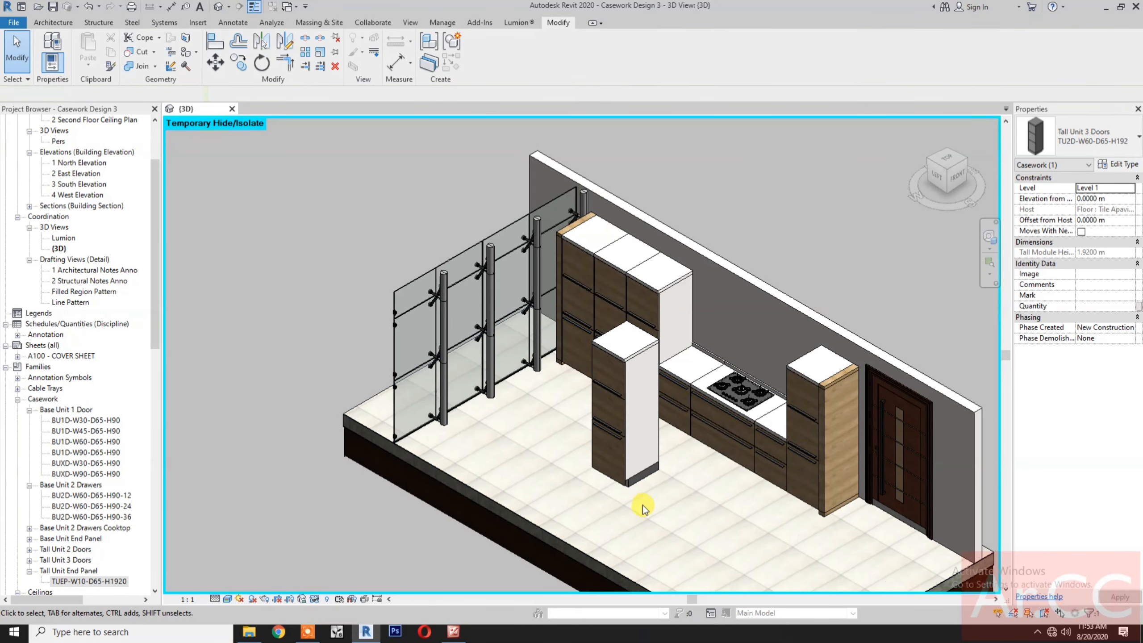
In the free-standing Tall Unit 3 Doors type, set the top trim finish to Oak, White - Door and the top trim height to 0.4 m.
{"action": "left_click", "coordinate": [627, 478]}
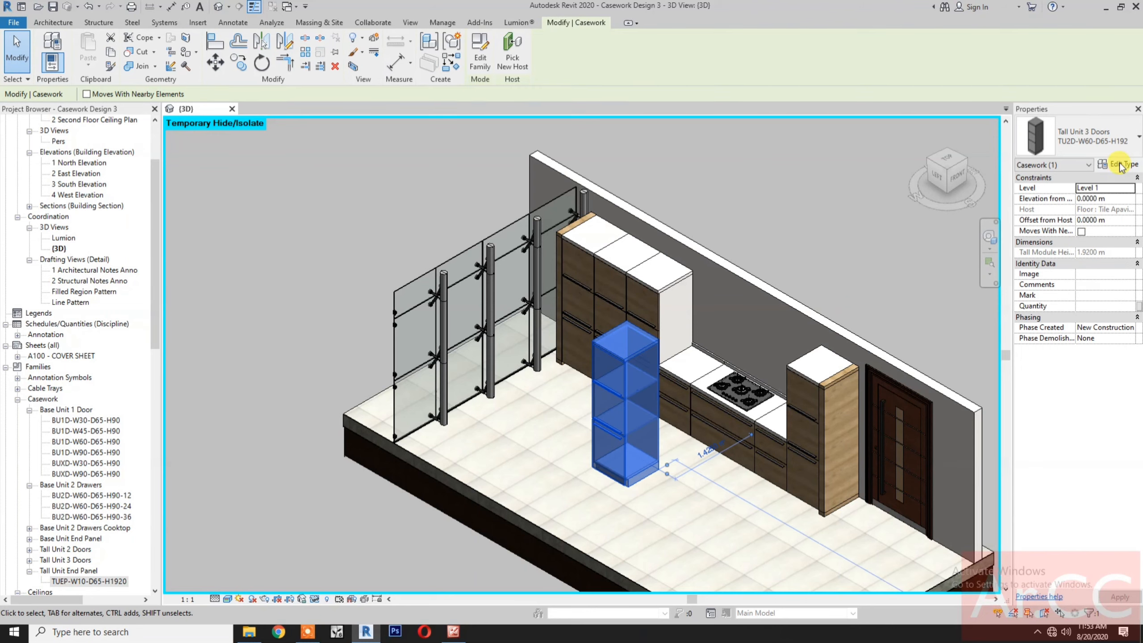
{"action": "left_click", "coordinate": [1121, 164]}
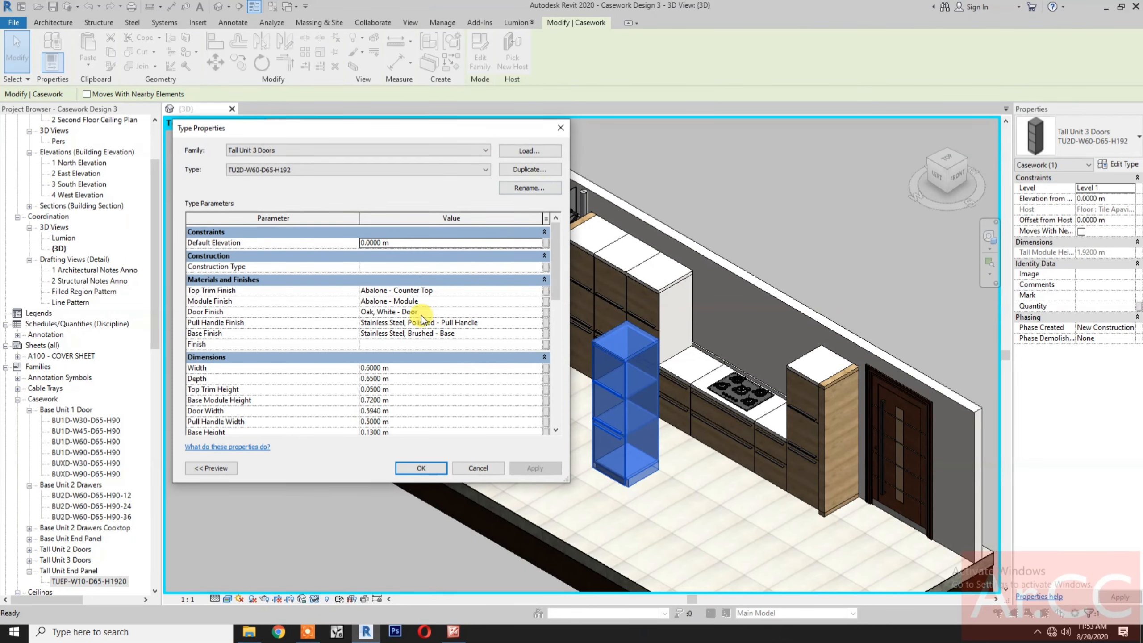
{"action": "left_click", "coordinate": [540, 293]}
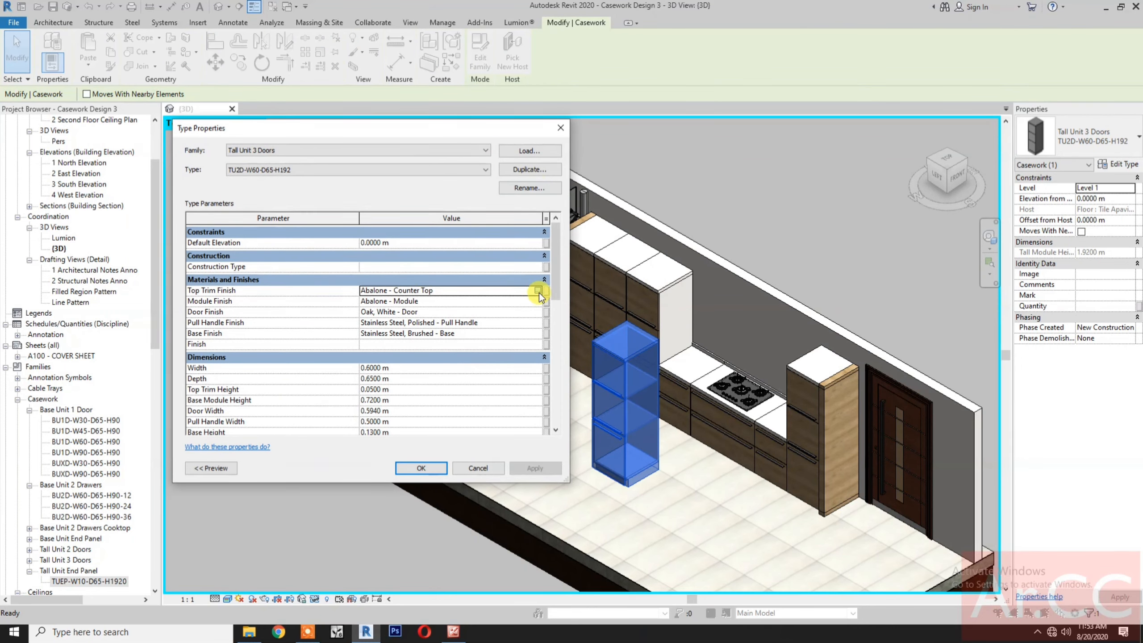
{"action": "left_click", "coordinate": [538, 291]}
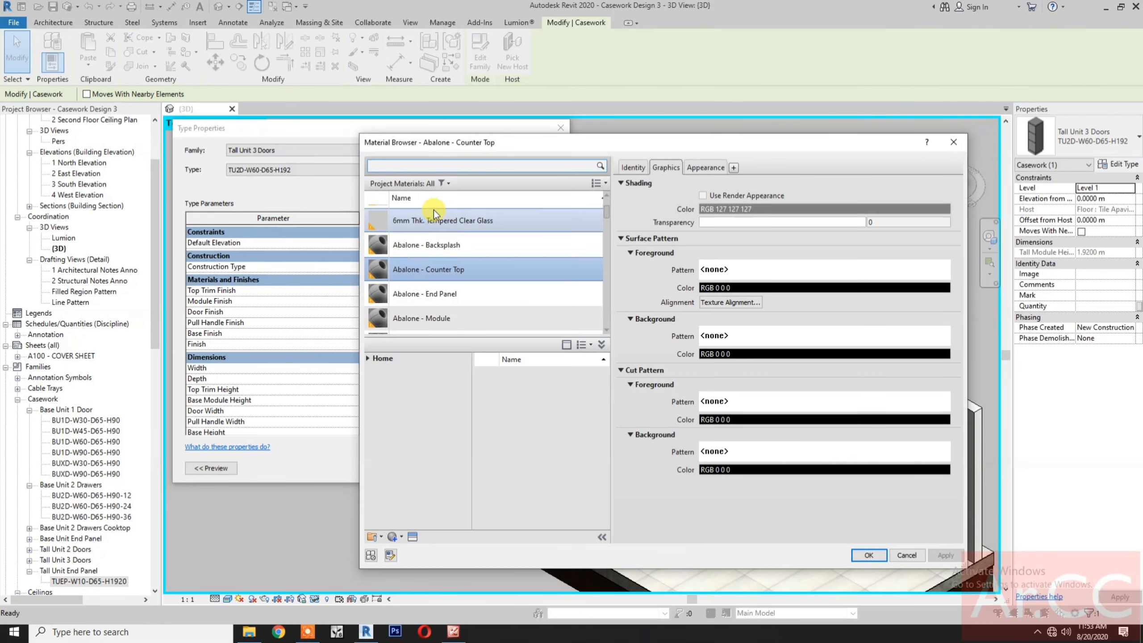
{"action": "scroll", "coordinate": [433, 214], "scroll_direction": "up", "scroll_amount": 1}
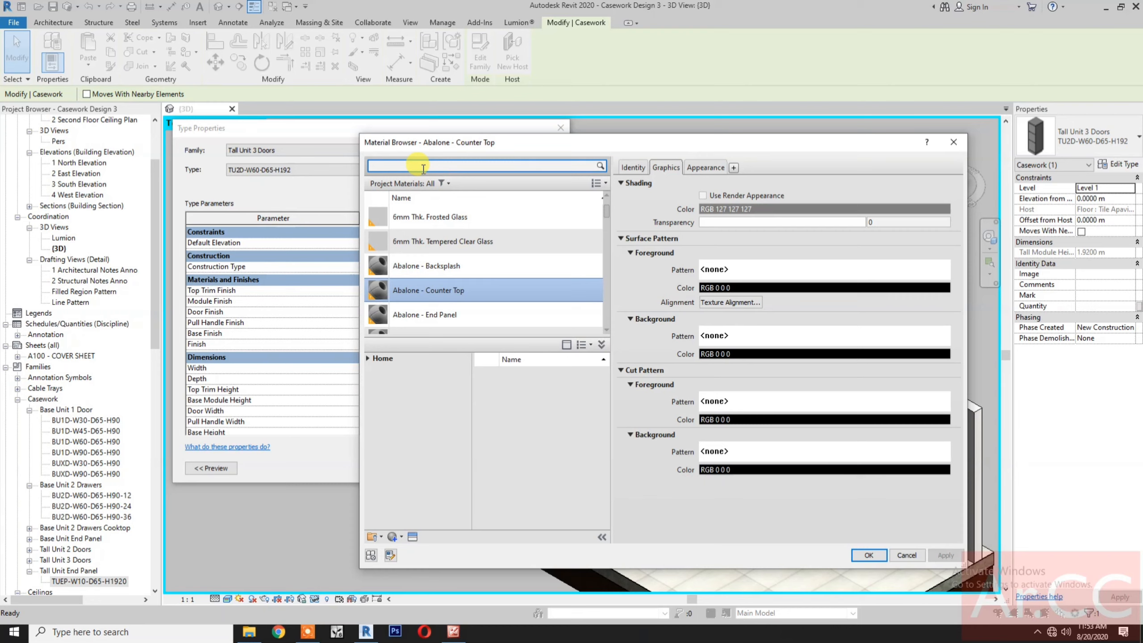
{"action": "left_click", "coordinate": [423, 168]}
{"action": "type", "text": "oak"}
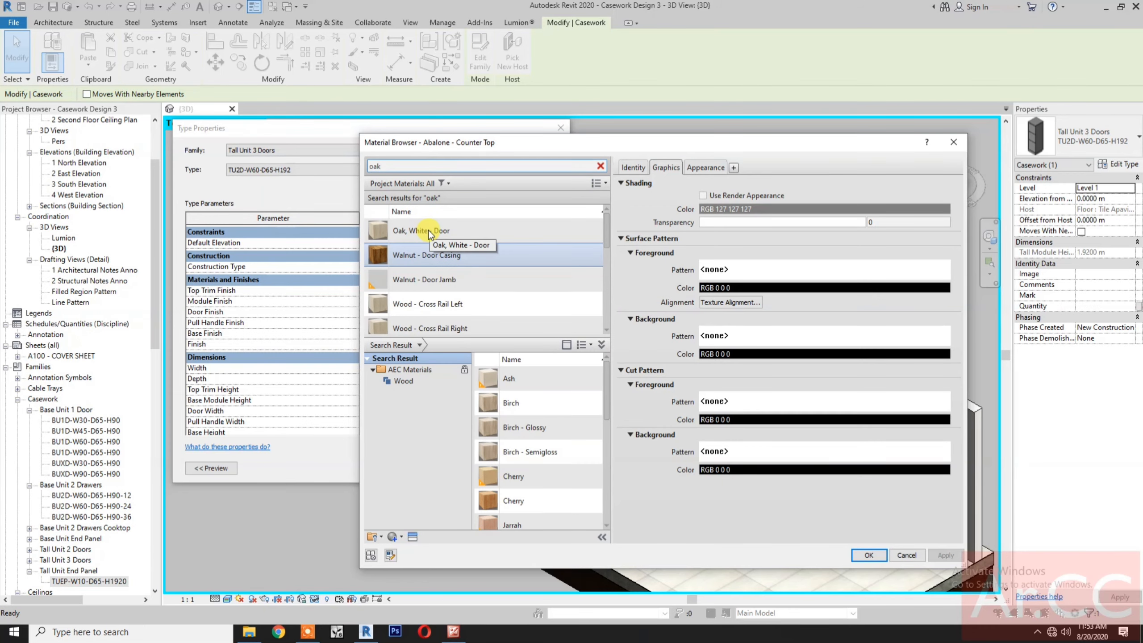
{"action": "left_click", "coordinate": [428, 232]}
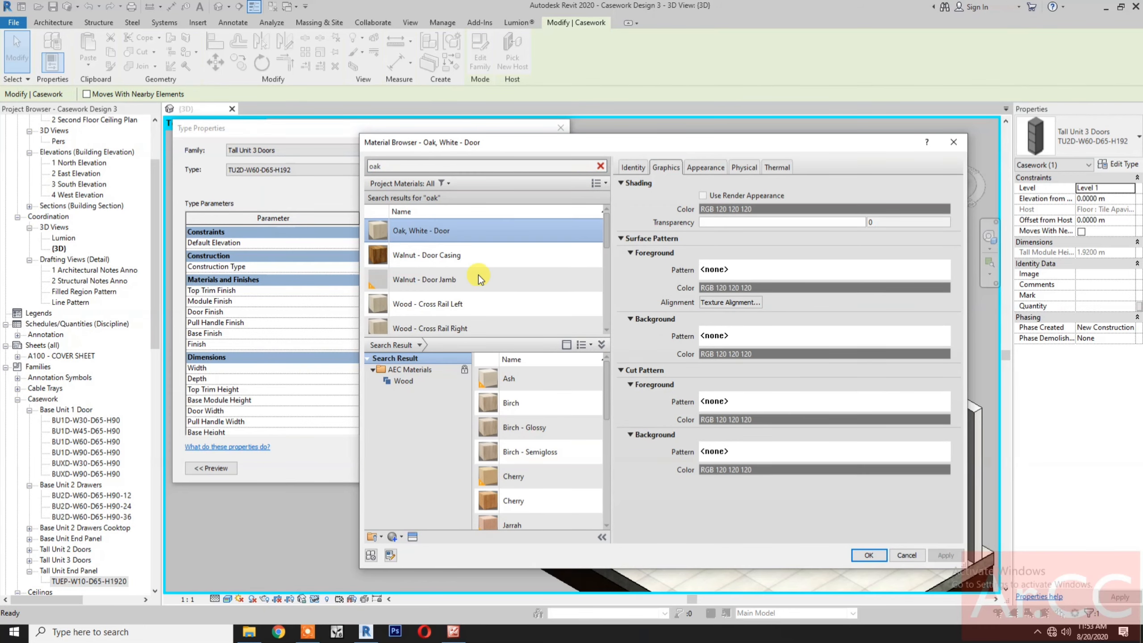
{"action": "left_click", "coordinate": [861, 556]}
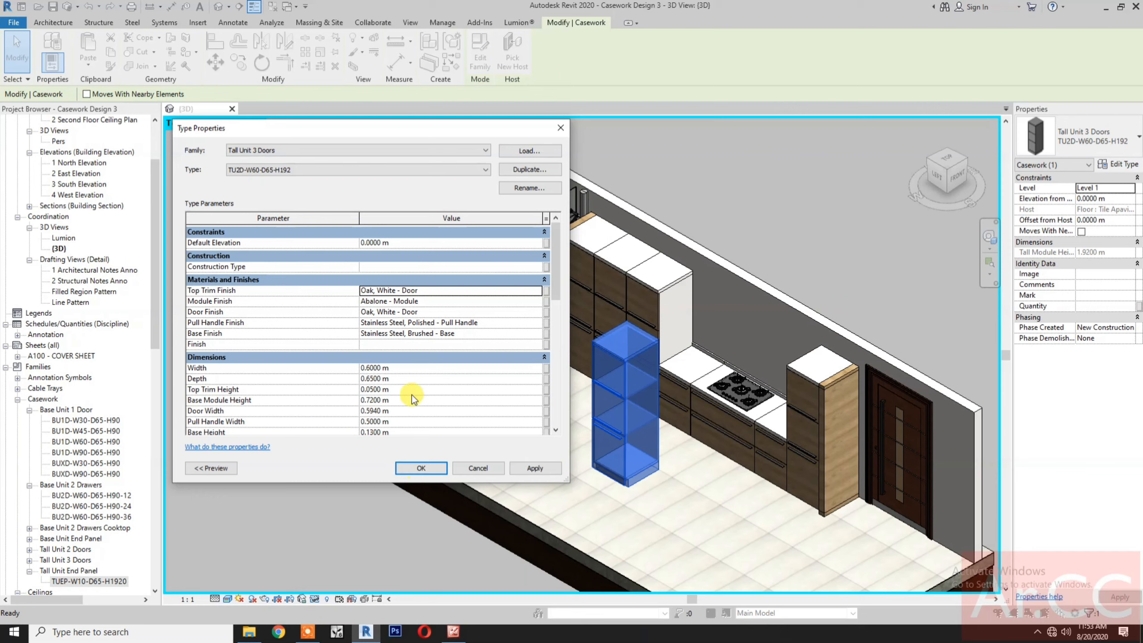
{"action": "left_click", "coordinate": [423, 389]}
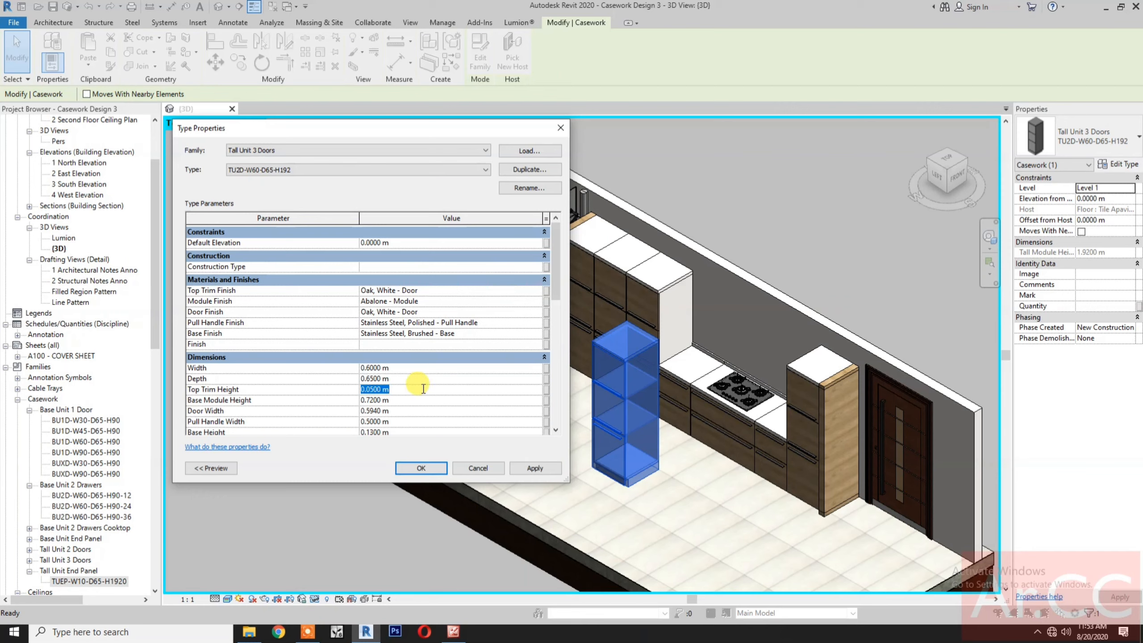
{"action": "left_click", "coordinate": [432, 468]}
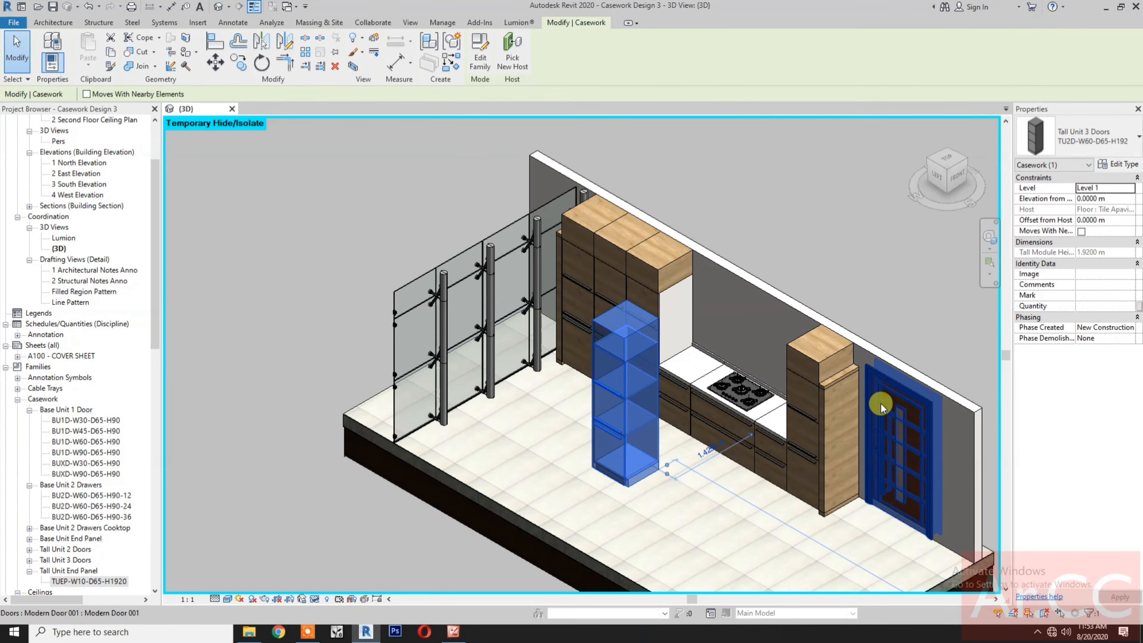
Duplicate the free-standing tall unit's type under the suggested name and turn off its door, module and base, leaving only the top trim.
{"action": "left_click", "coordinate": [1120, 164]}
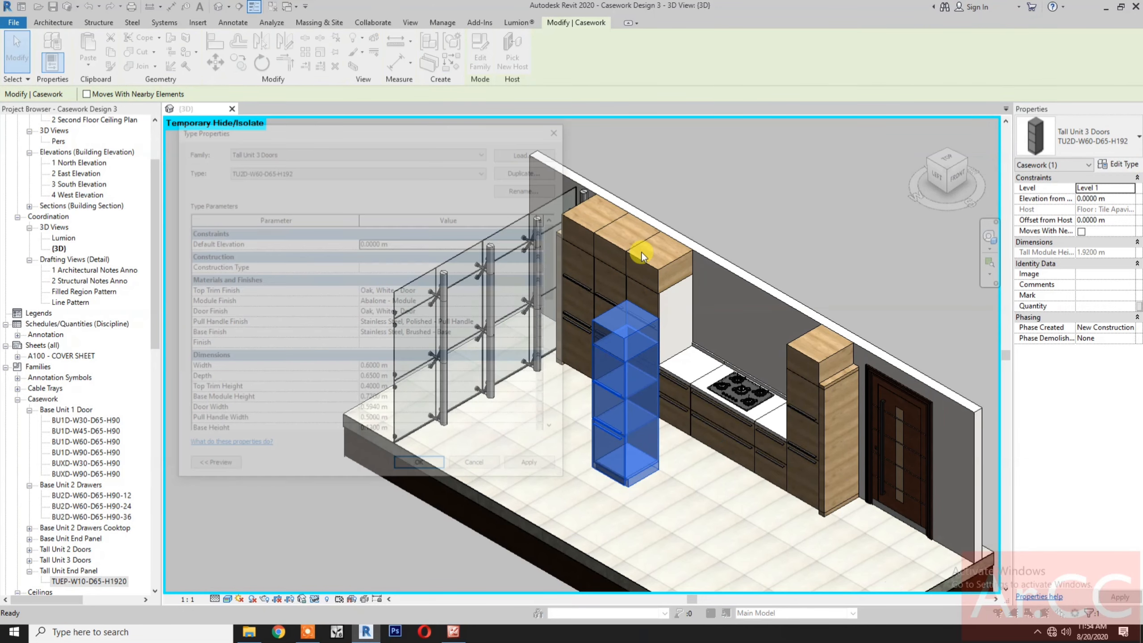
{"action": "left_click", "coordinate": [543, 170]}
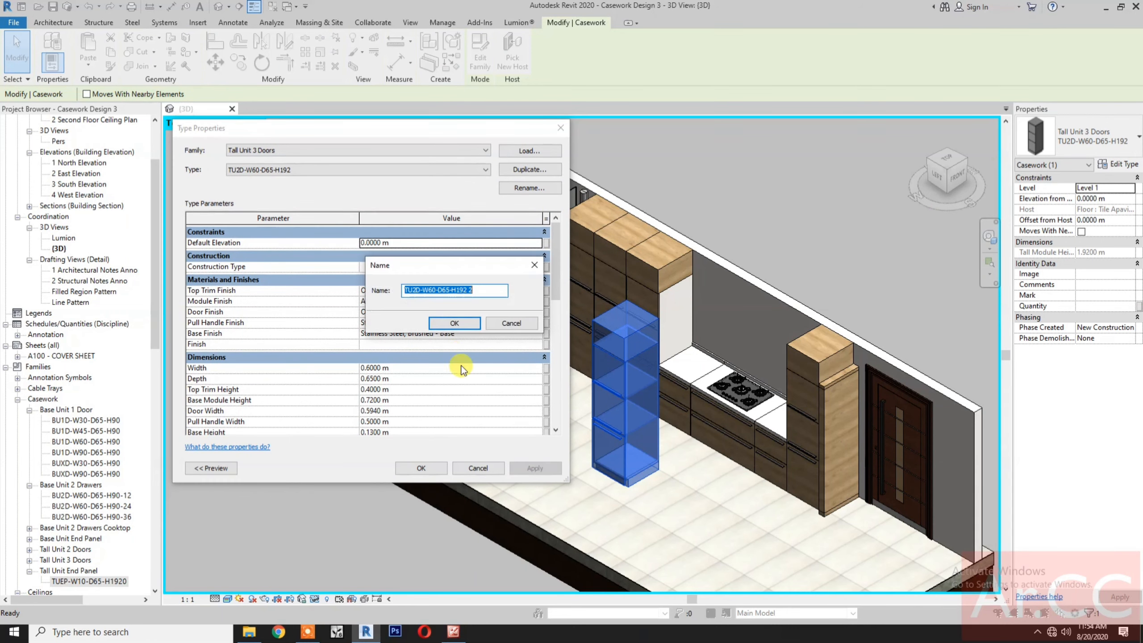
{"action": "left_click", "coordinate": [456, 322]}
{"action": "scroll", "coordinate": [425, 384], "scroll_direction": "down", "scroll_amount": 3}
{"action": "scroll", "coordinate": [425, 383], "scroll_direction": "down", "scroll_amount": 5}
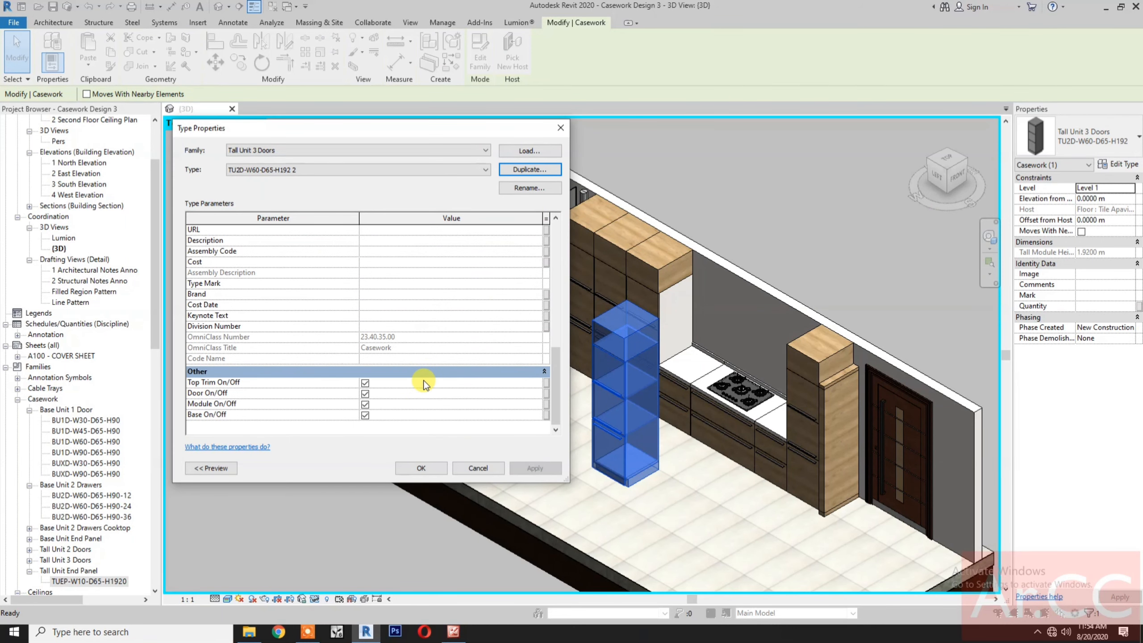
{"action": "left_click", "coordinate": [365, 414]}
{"action": "left_click", "coordinate": [365, 404]}
{"action": "left_click", "coordinate": [365, 393]}
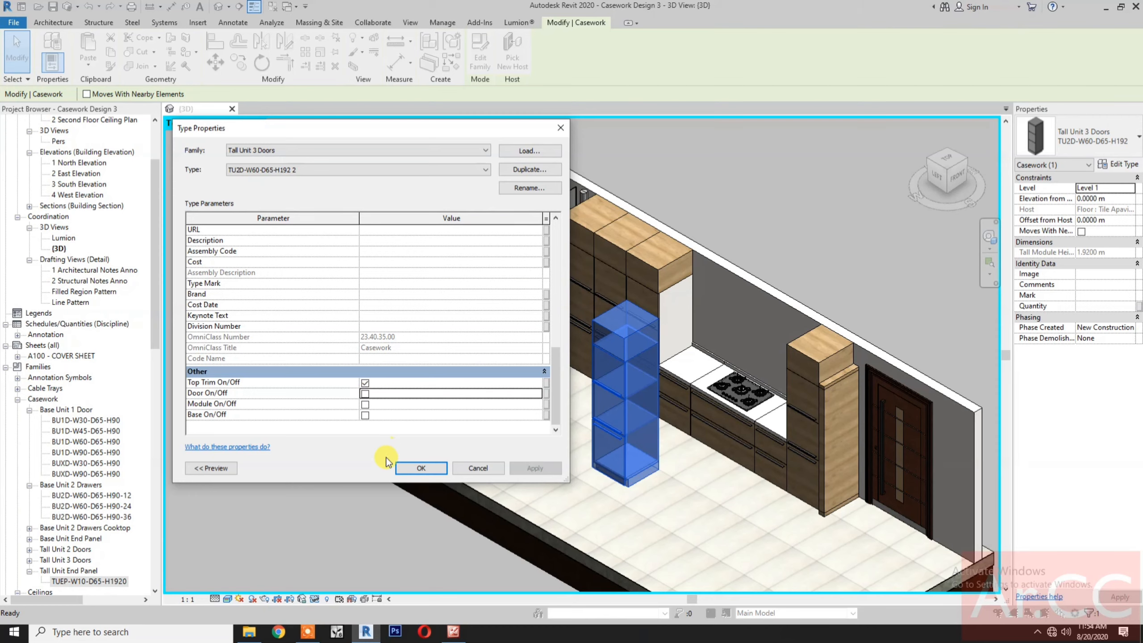
{"action": "left_click", "coordinate": [401, 468]}
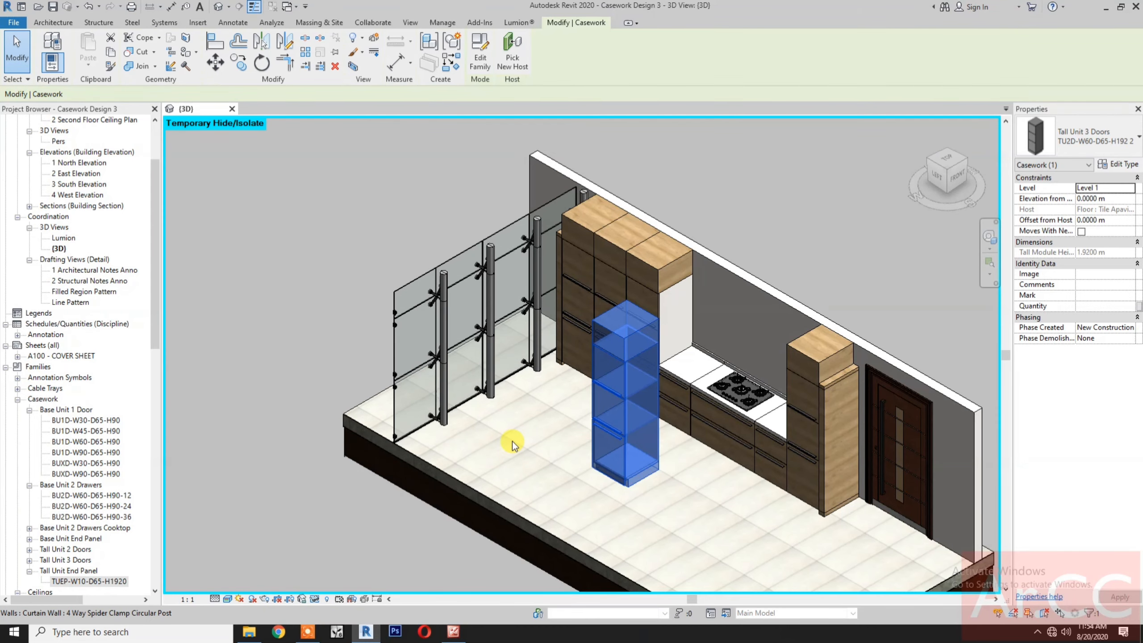
Align the trim-only unit's side with the exposed side of the third tall unit, and its front with the tall units' front.
{"action": "left_click", "coordinate": [222, 40]}
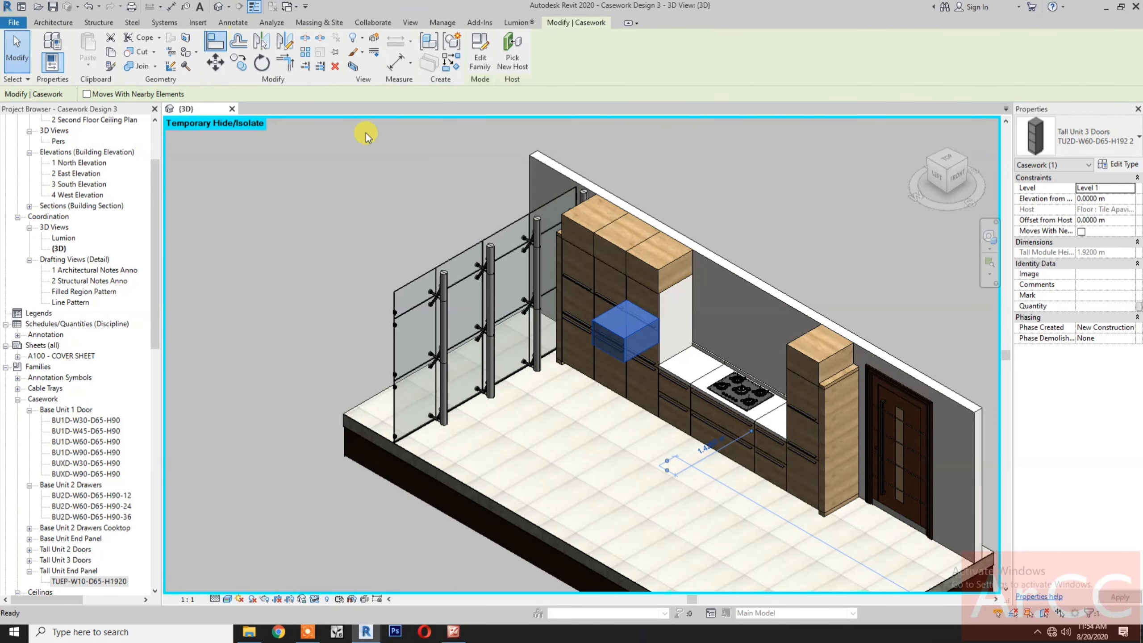
{"action": "left_click", "coordinate": [684, 259]}
{"action": "left_click", "coordinate": [612, 311]}
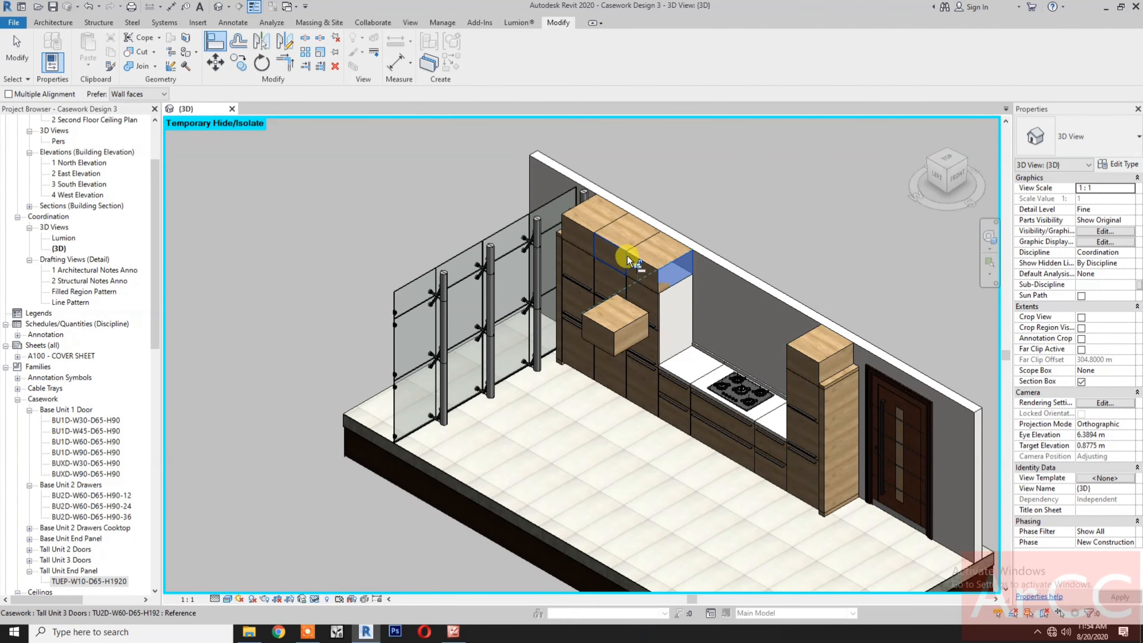
{"action": "left_click", "coordinate": [615, 247]}
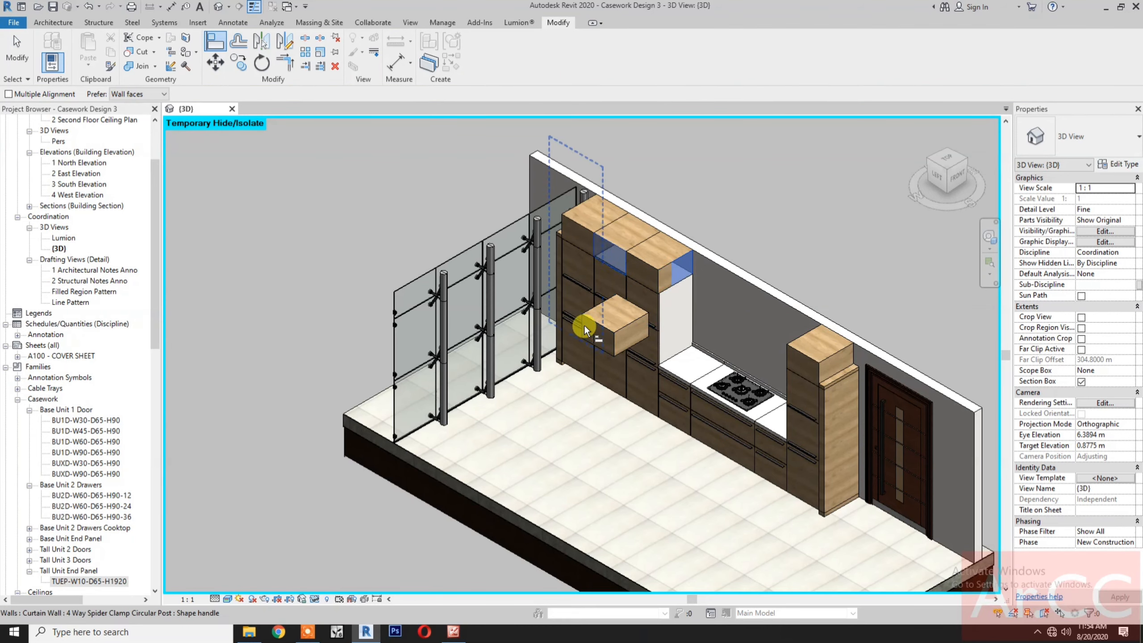
{"action": "left_click", "coordinate": [586, 321]}
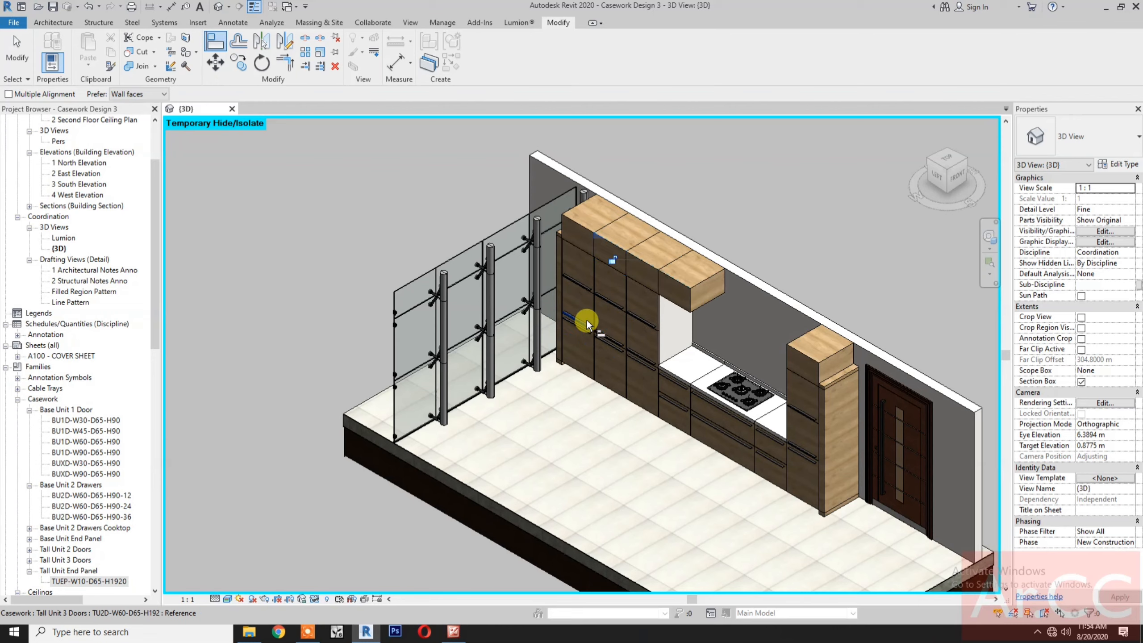
{"action": "key", "text": "Escape"}
{"action": "key", "text": "Escape"}
Mirror copies of the trim-only unit along the wall to fill the gap above the cooktop up to the tall unit near the door.
{"action": "left_click", "coordinate": [713, 277]}
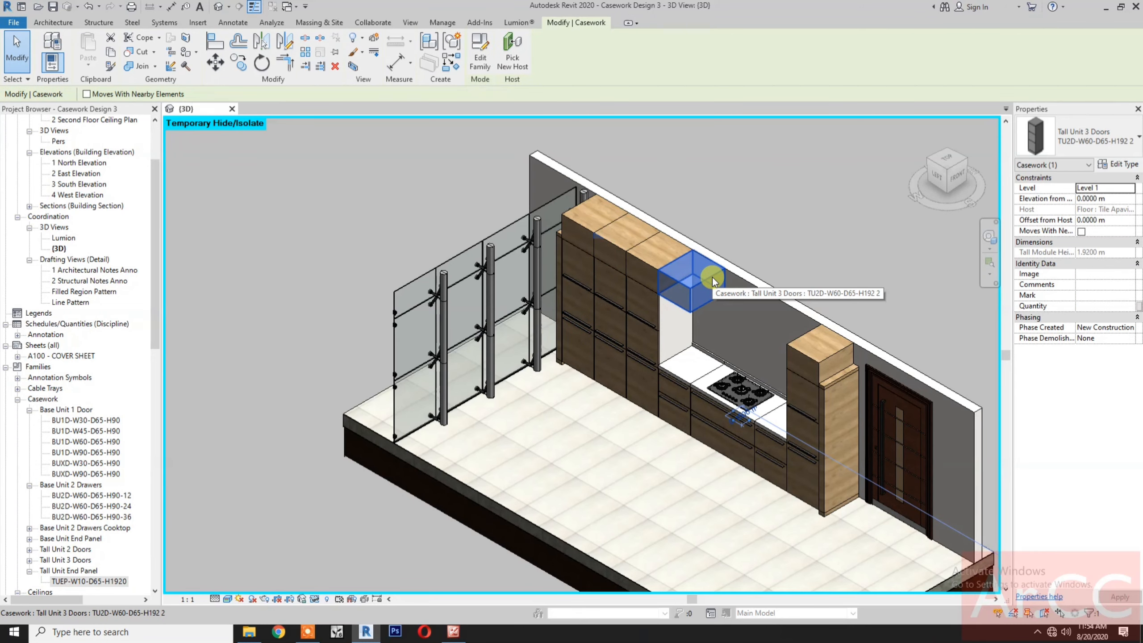
{"action": "key", "text": "m"}
{"action": "key", "text": "m"}
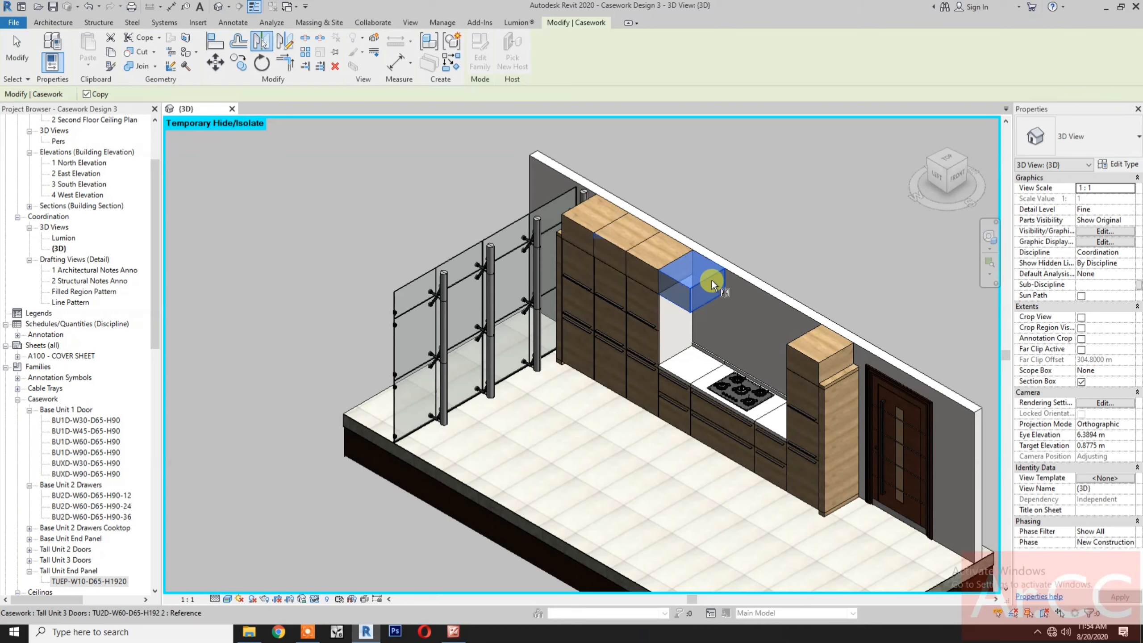
{"action": "left_click", "coordinate": [712, 281]}
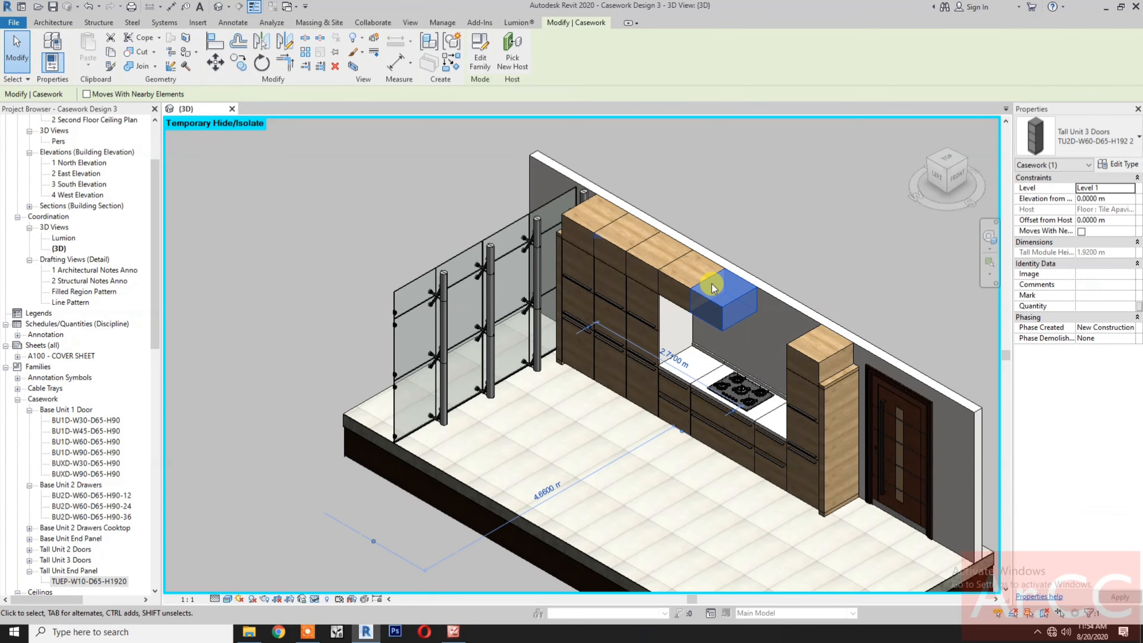
{"action": "key", "text": "m"}
{"action": "key", "text": "m"}
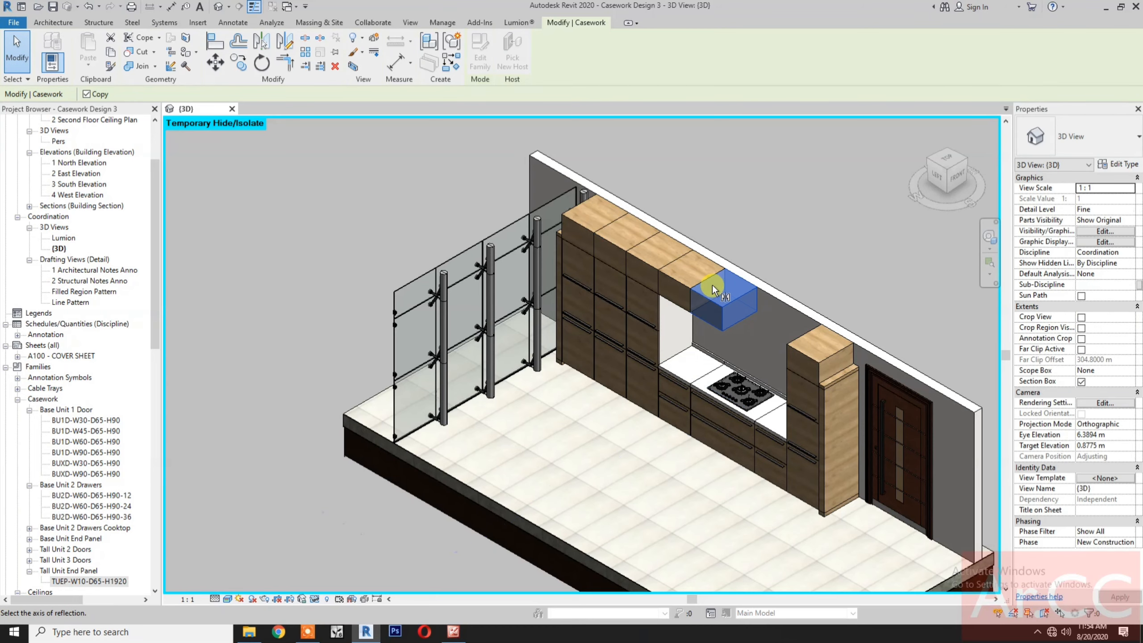
{"action": "left_click", "coordinate": [743, 295]}
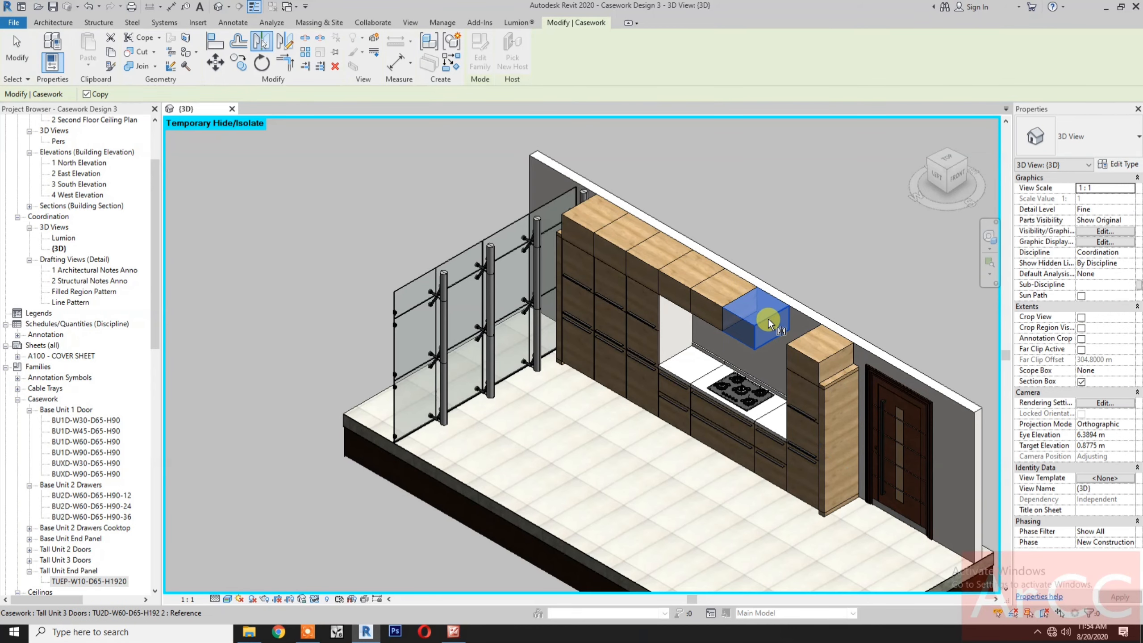
Set the top trim height of the Tall Unit End Panel type to 0.4 m.
{"action": "left_click", "coordinate": [829, 429]}
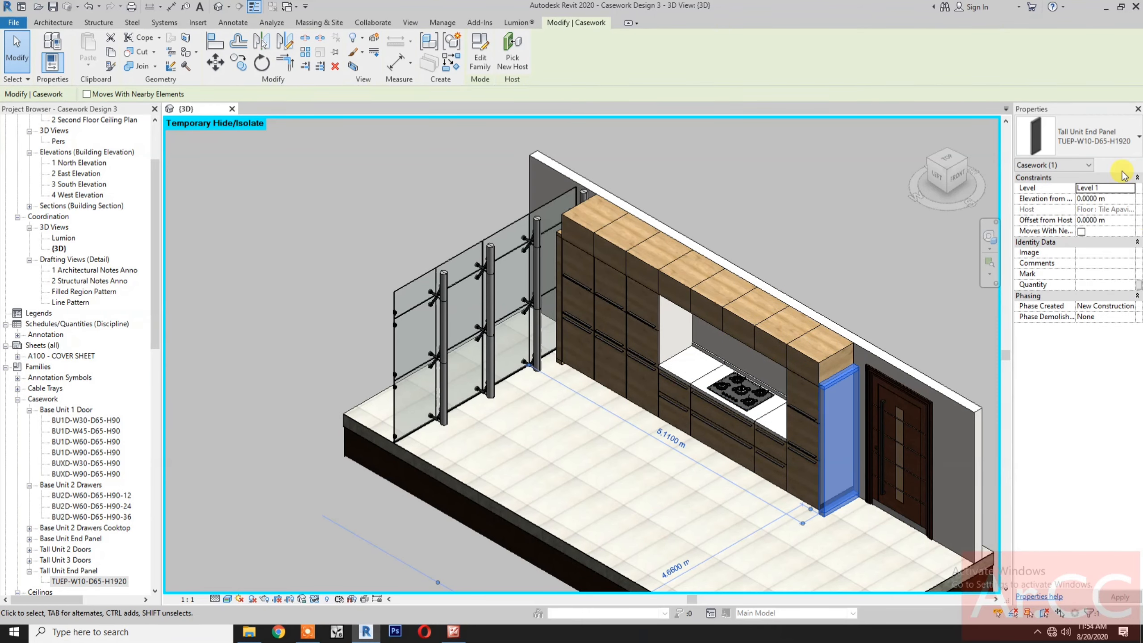
{"action": "left_click", "coordinate": [1124, 166]}
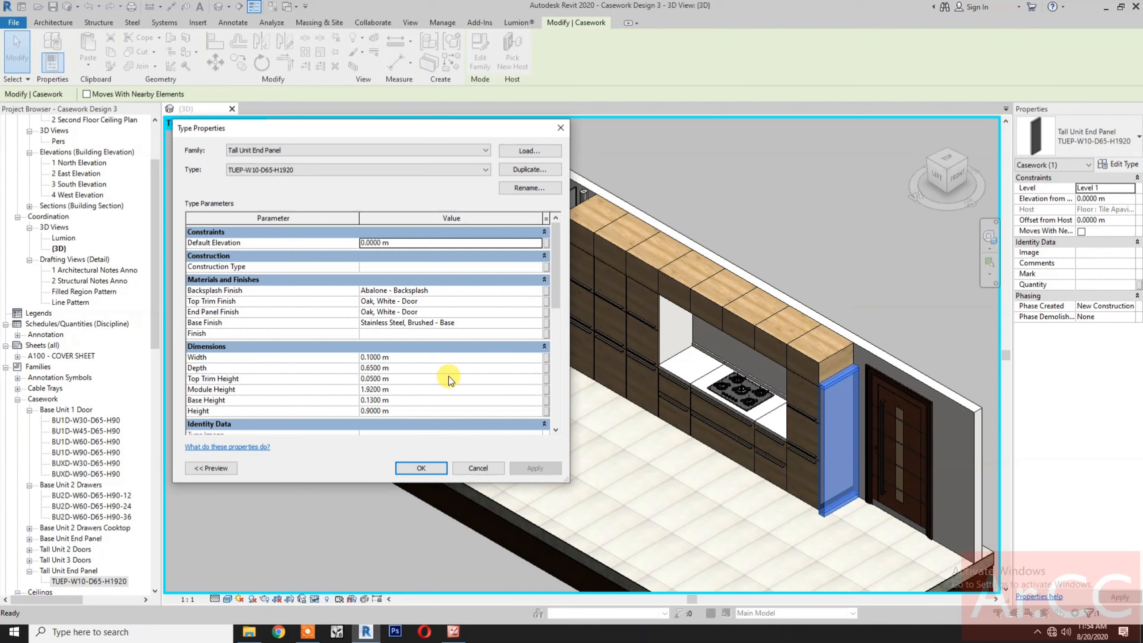
{"action": "left_click", "coordinate": [449, 378]}
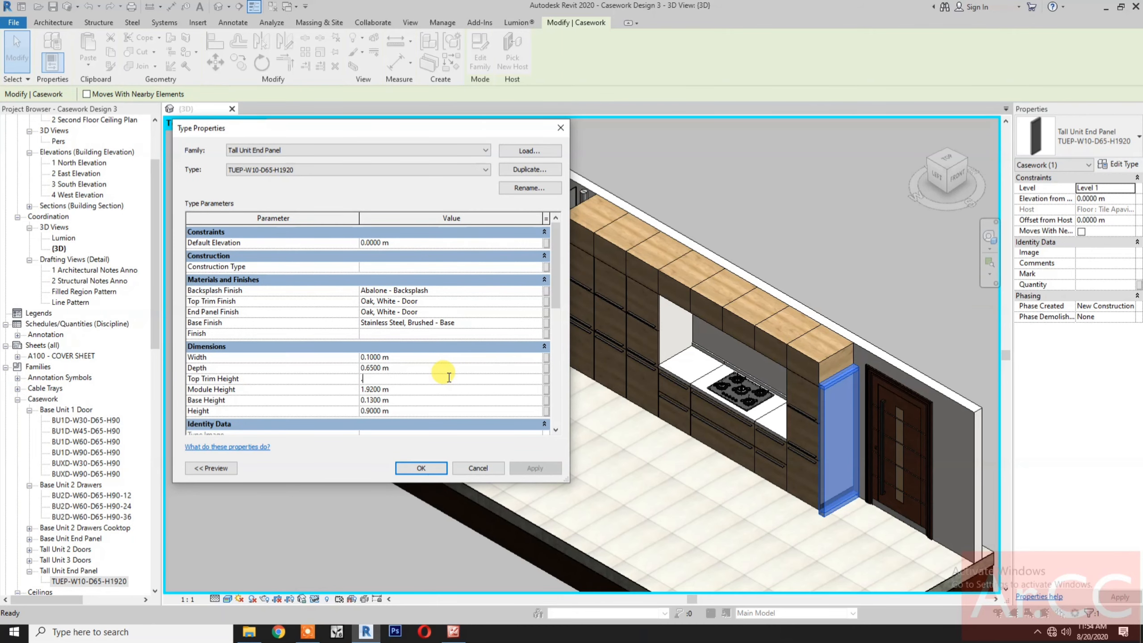
{"action": "left_click", "coordinate": [435, 469]}
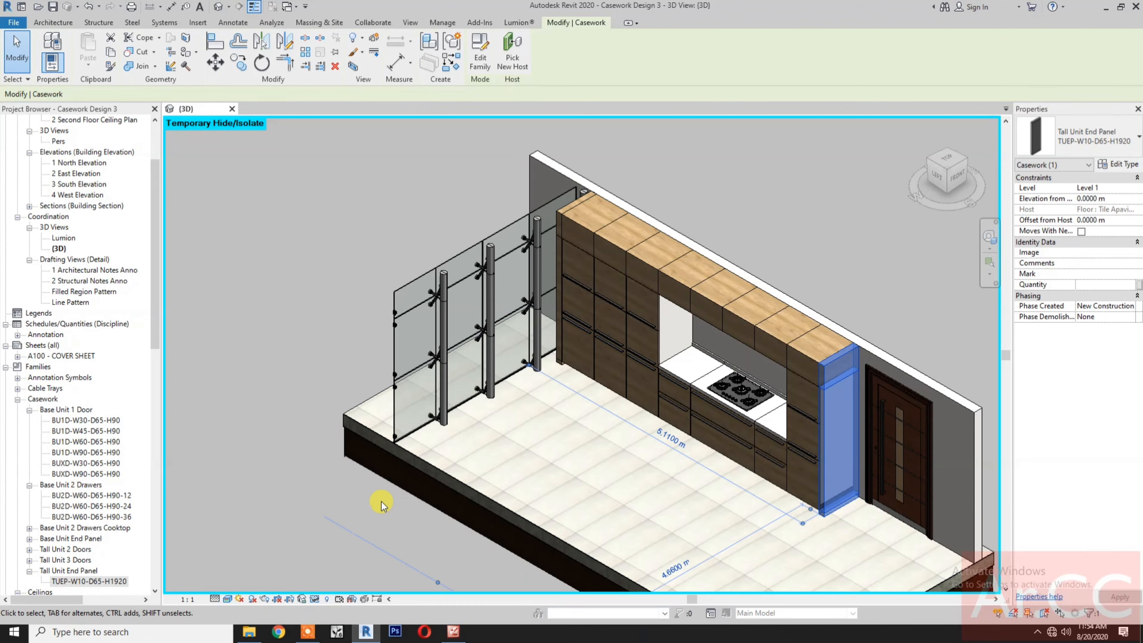
{"action": "left_click", "coordinate": [259, 526]}
Place the 895w x 520d x 1020h Max Vented & External rangehood on the open floor in front of the kitchen run.
{"action": "scroll", "coordinate": [64, 521], "scroll_direction": "down", "scroll_amount": 3}
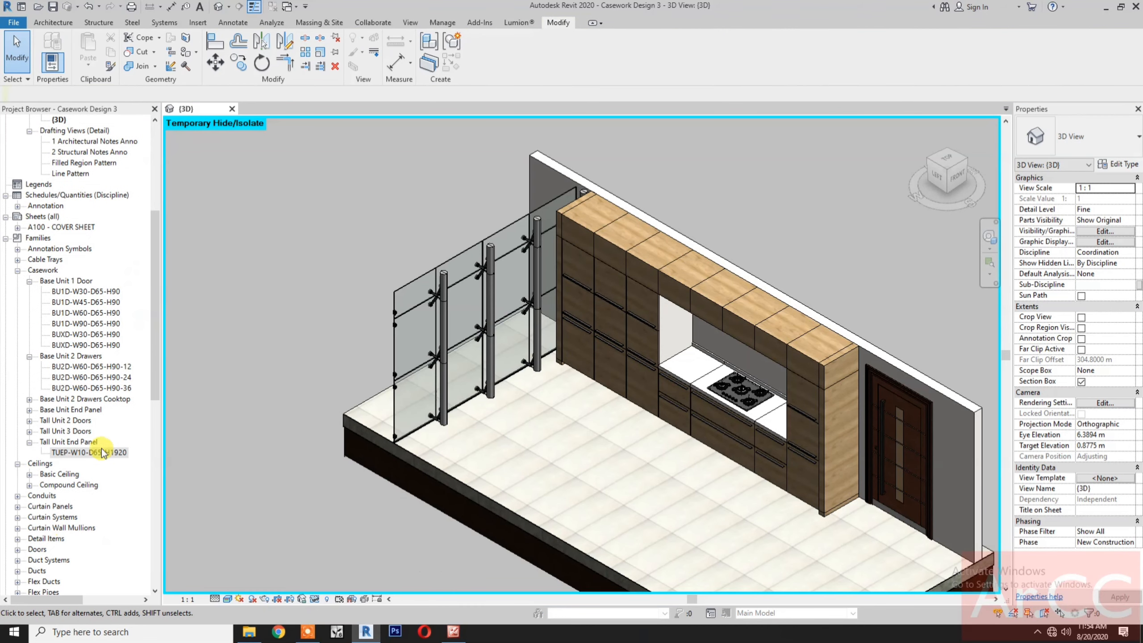
{"action": "left_click_drag", "start_coordinate": [150, 366], "coordinate": [150, 569]}
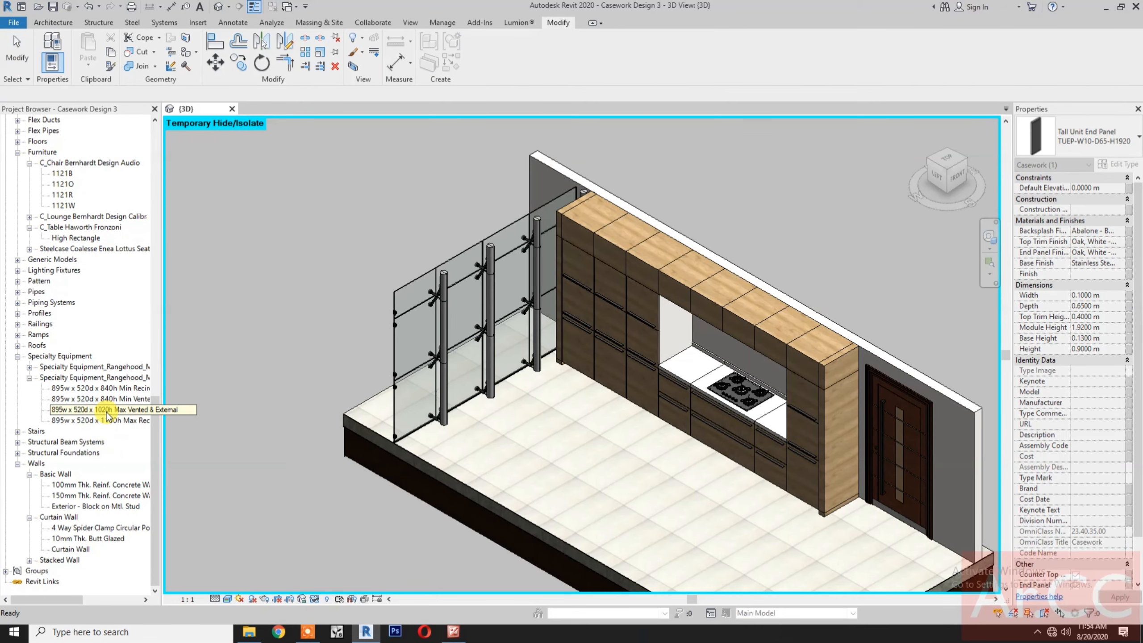
{"action": "left_click_drag", "start_coordinate": [108, 416], "coordinate": [567, 439]}
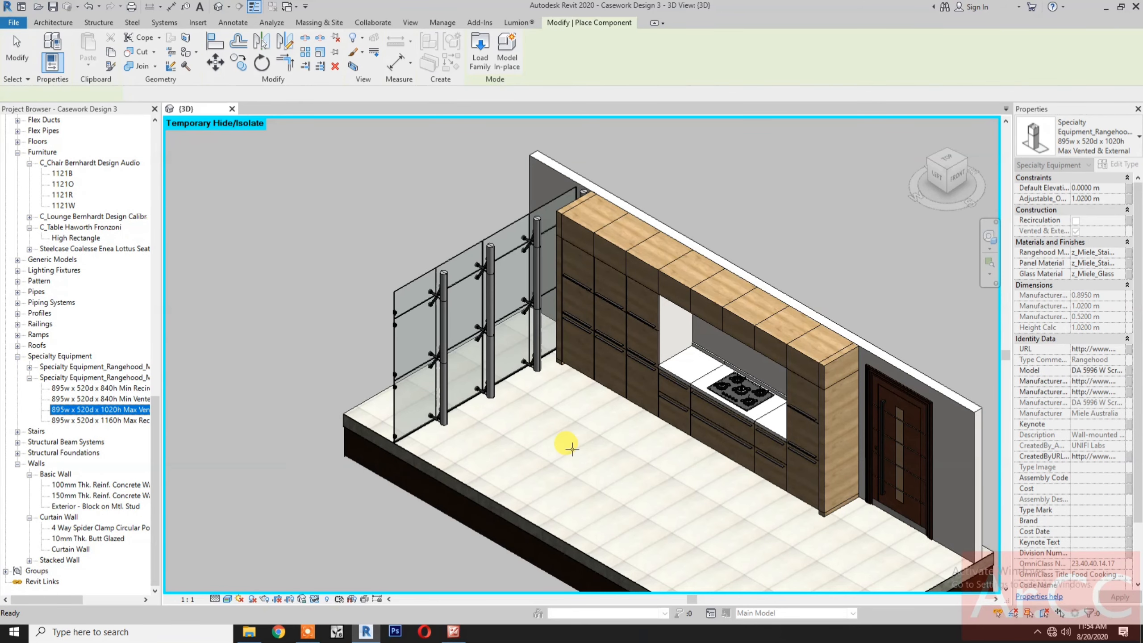
{"action": "left_click", "coordinate": [643, 480]}
{"action": "key", "text": "Escape"}
{"action": "key", "text": "Escape"}
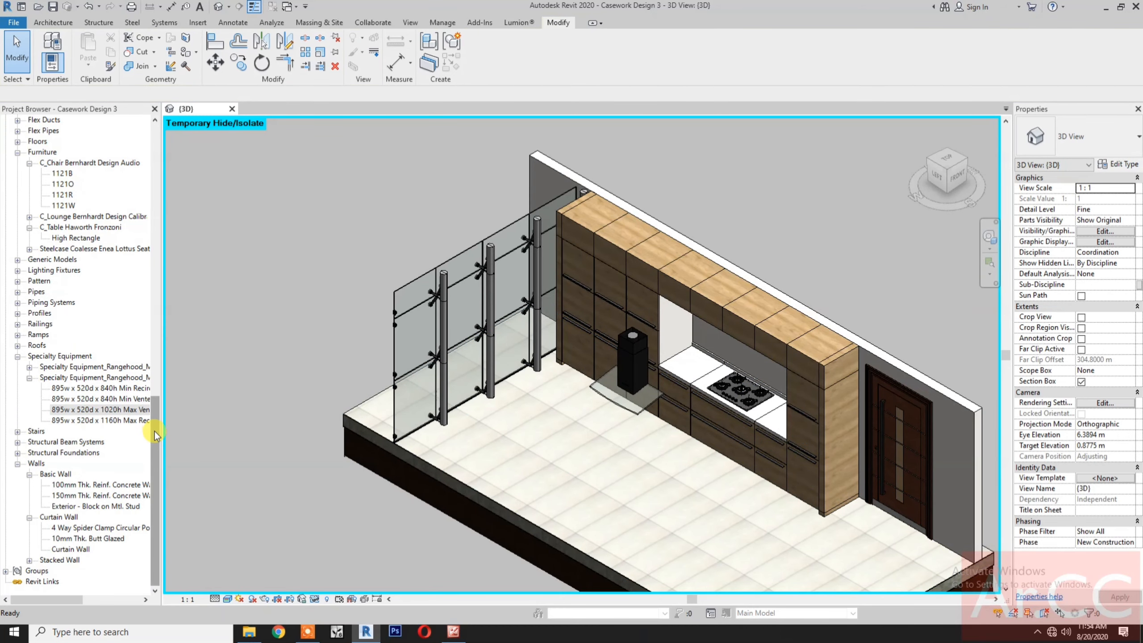
Open the Level 1 floor plan at the building's kitchen area.
{"action": "left_click_drag", "start_coordinate": [155, 435], "coordinate": [183, 146]}
{"action": "left_click", "coordinate": [71, 162]}
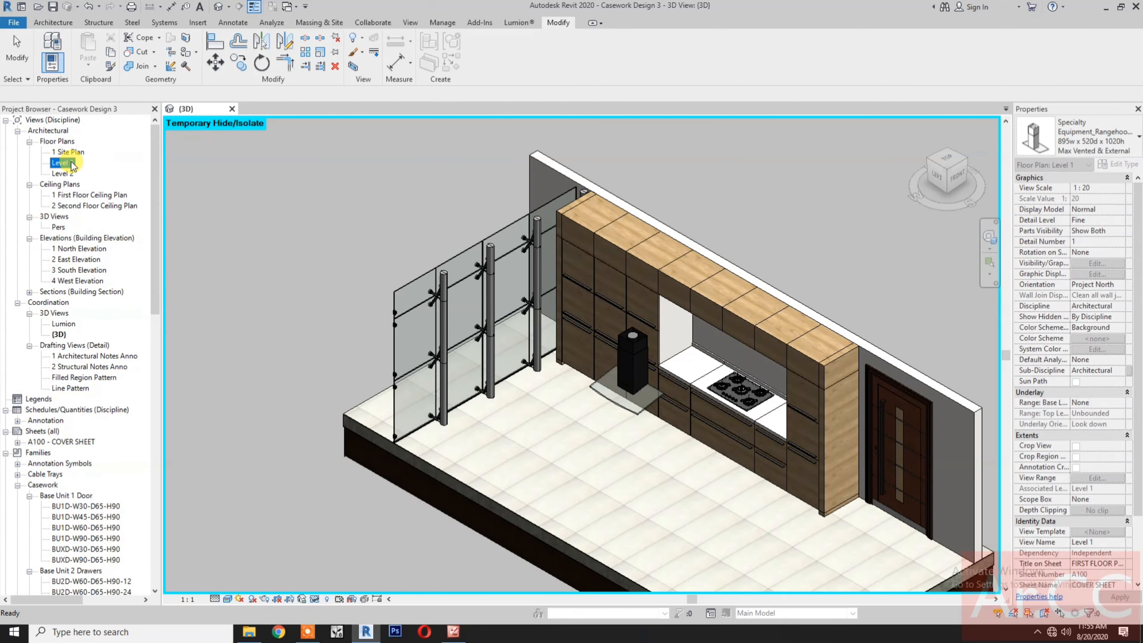
{"action": "double_click", "coordinate": [67, 163]}
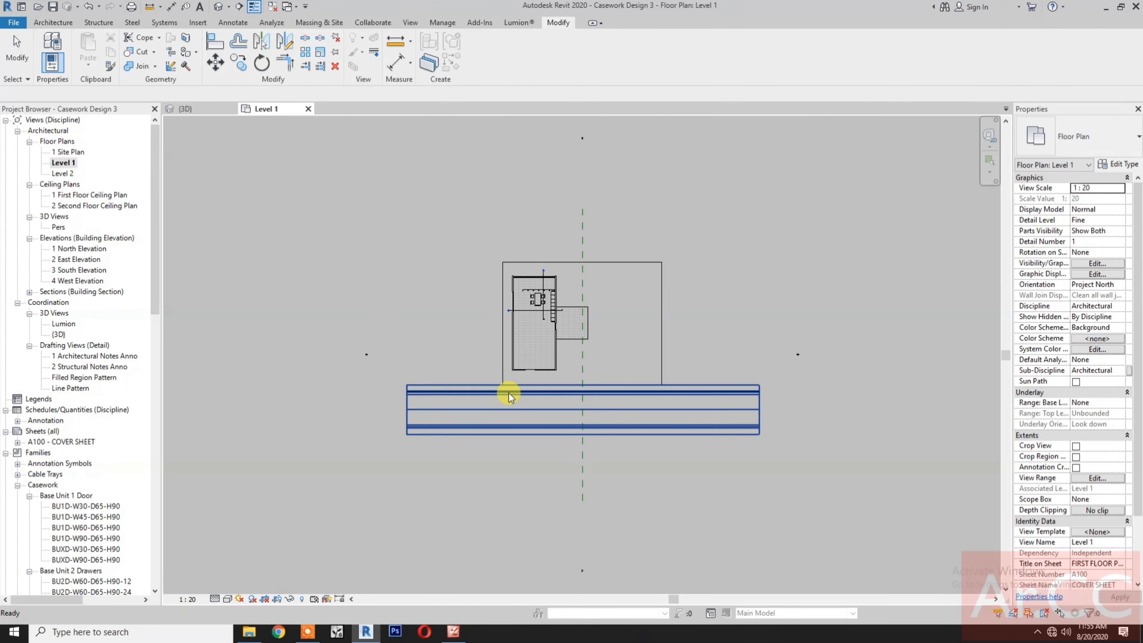
{"action": "scroll", "coordinate": [518, 300], "scroll_direction": "up", "scroll_amount": 3}
{"action": "scroll", "coordinate": [487, 334], "scroll_direction": "up", "scroll_amount": 4}
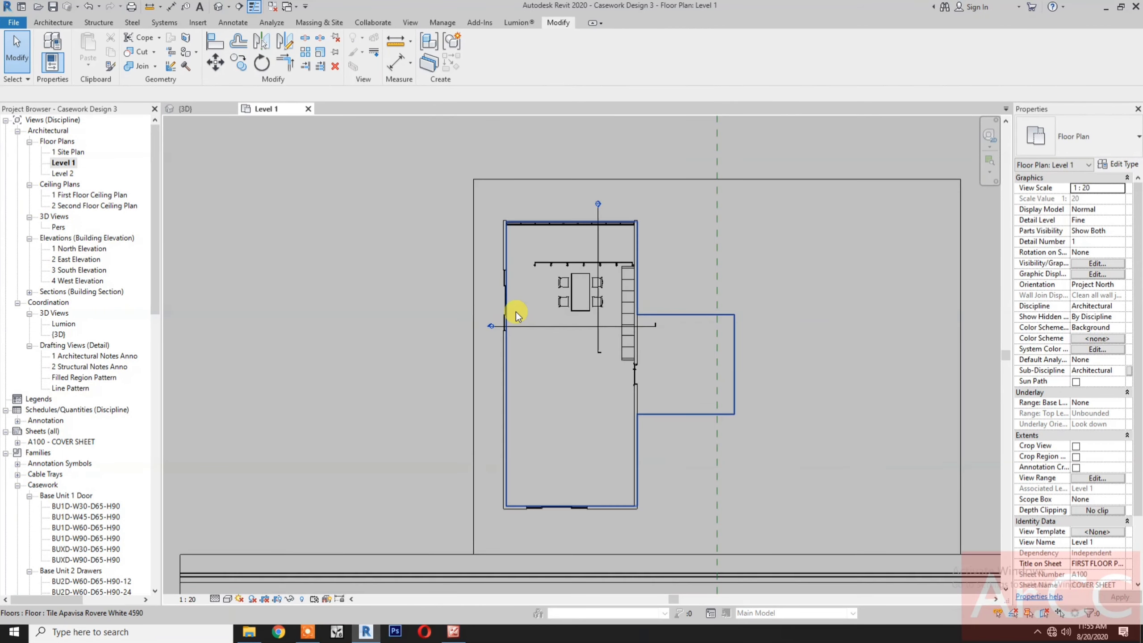
In Section 3, align the back of the rangehood with the inner face of the concrete wall behind the kitchen run.
{"action": "double_click", "coordinate": [489, 333]}
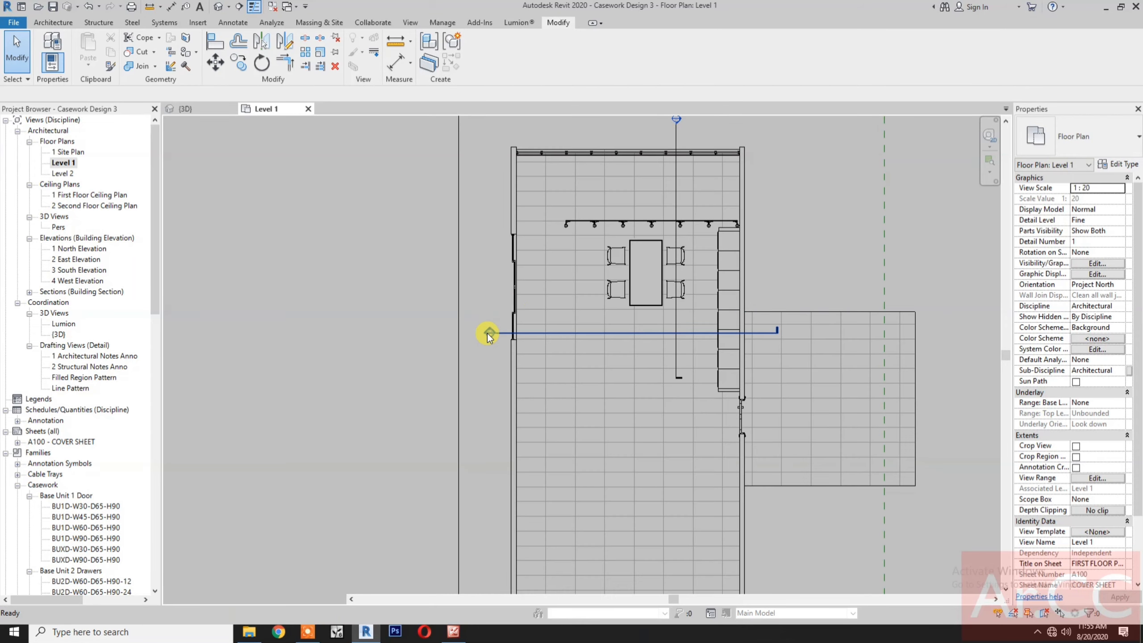
{"action": "scroll", "coordinate": [667, 351], "scroll_direction": "up", "scroll_amount": 1}
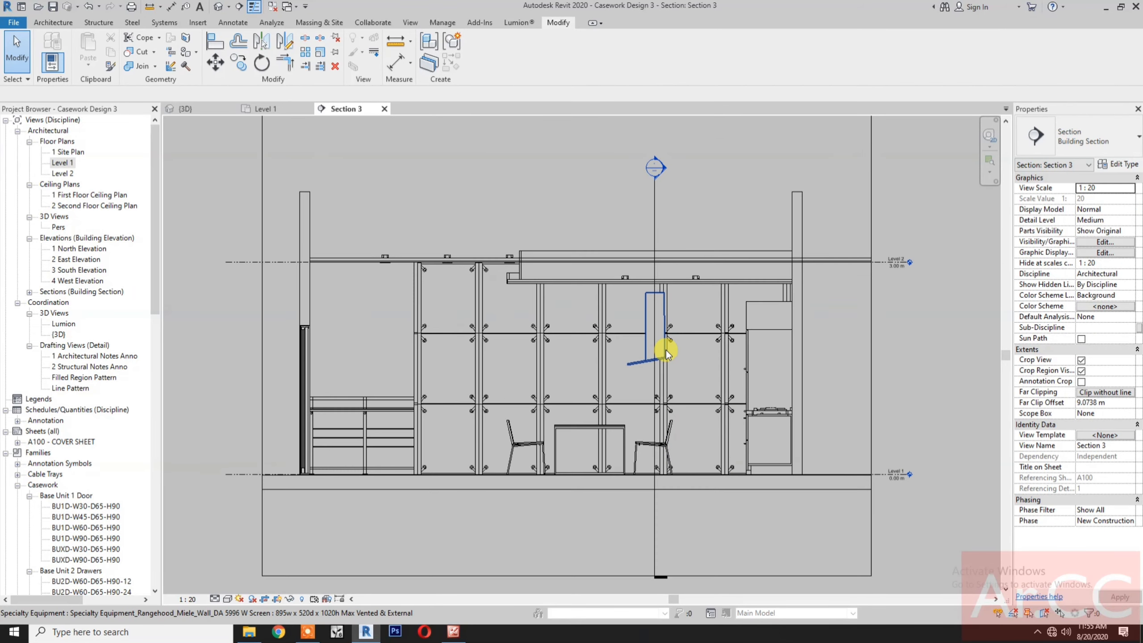
{"action": "key", "text": "a"}
{"action": "key", "text": "l"}
{"action": "left_click", "coordinate": [792, 213]}
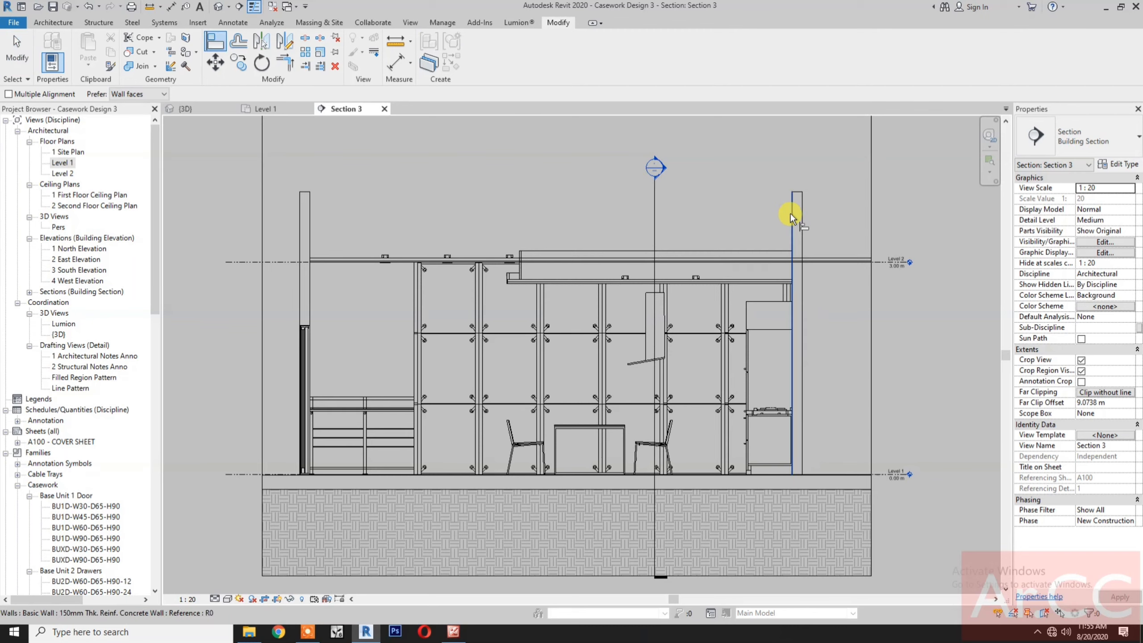
{"action": "left_click", "coordinate": [664, 347]}
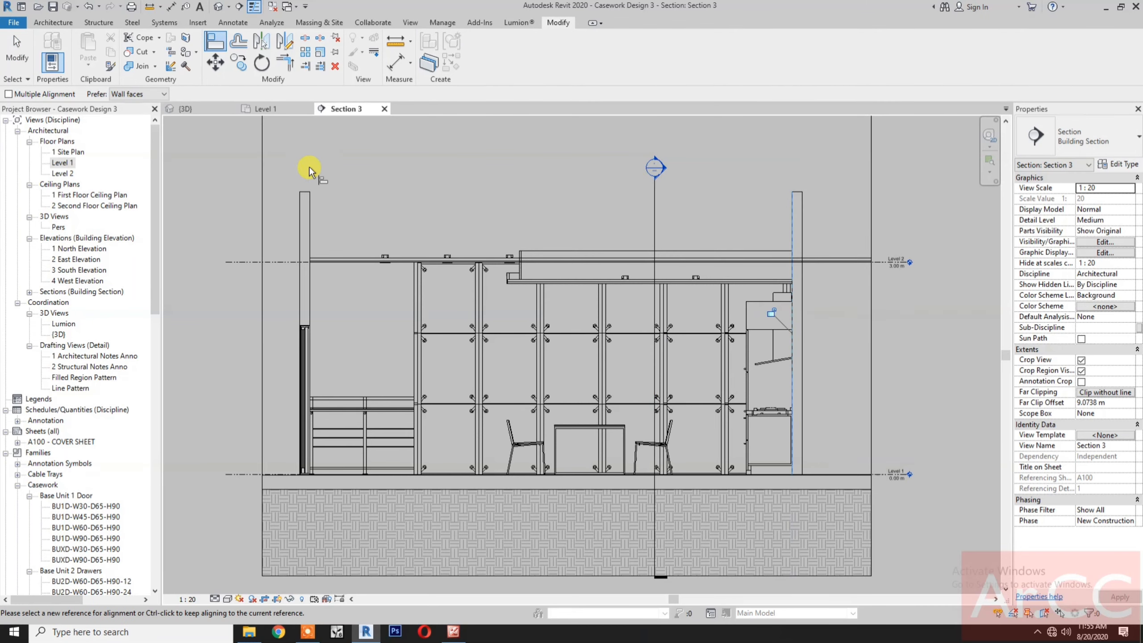
In Section 2, align the rangehood's vertical centreline with the centre of the cooktop drawer unit.
{"action": "left_click", "coordinate": [281, 109]}
{"action": "scroll", "coordinate": [664, 140], "scroll_direction": "up", "scroll_amount": 4}
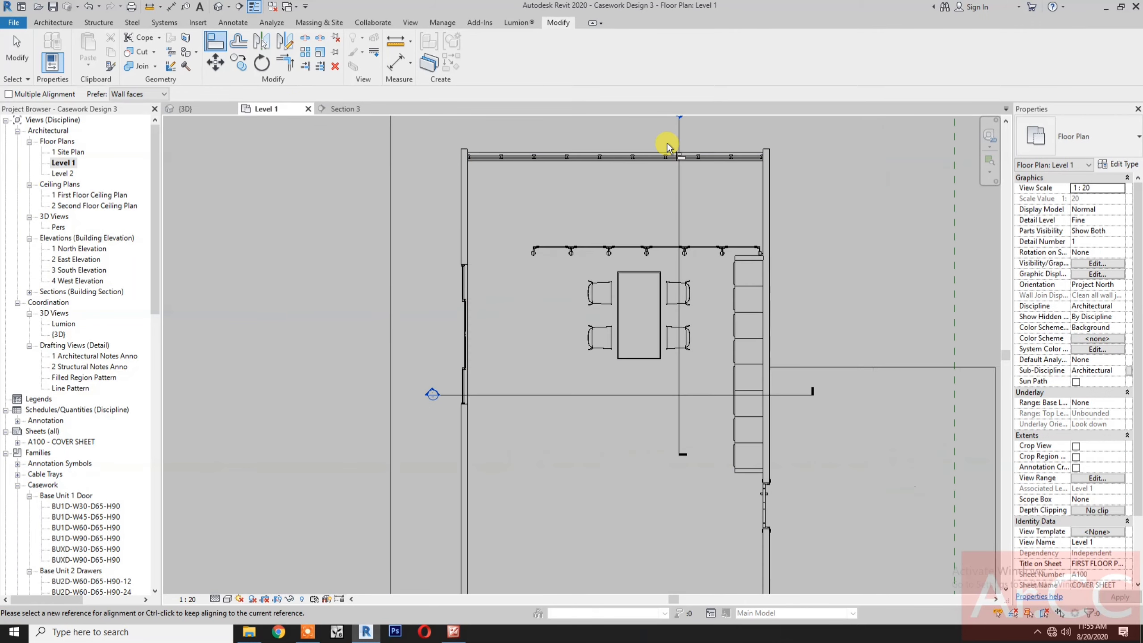
{"action": "key", "text": "Escape"}
{"action": "key", "text": "Escape"}
{"action": "double_click", "coordinate": [651, 198]}
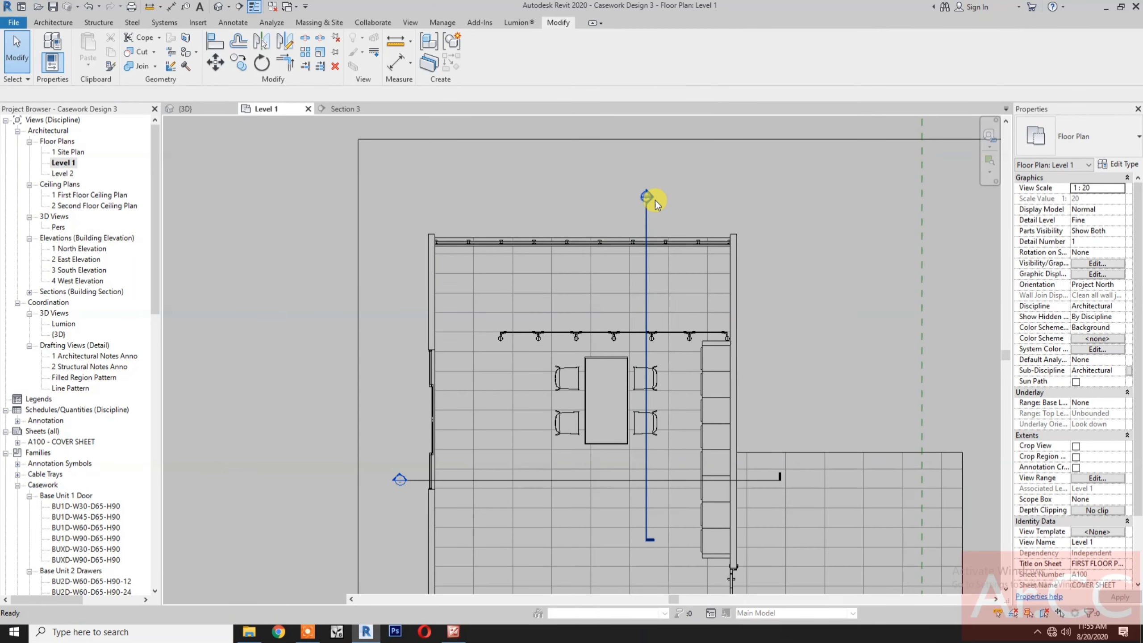
{"action": "scroll", "coordinate": [669, 395], "scroll_direction": "up", "scroll_amount": 4}
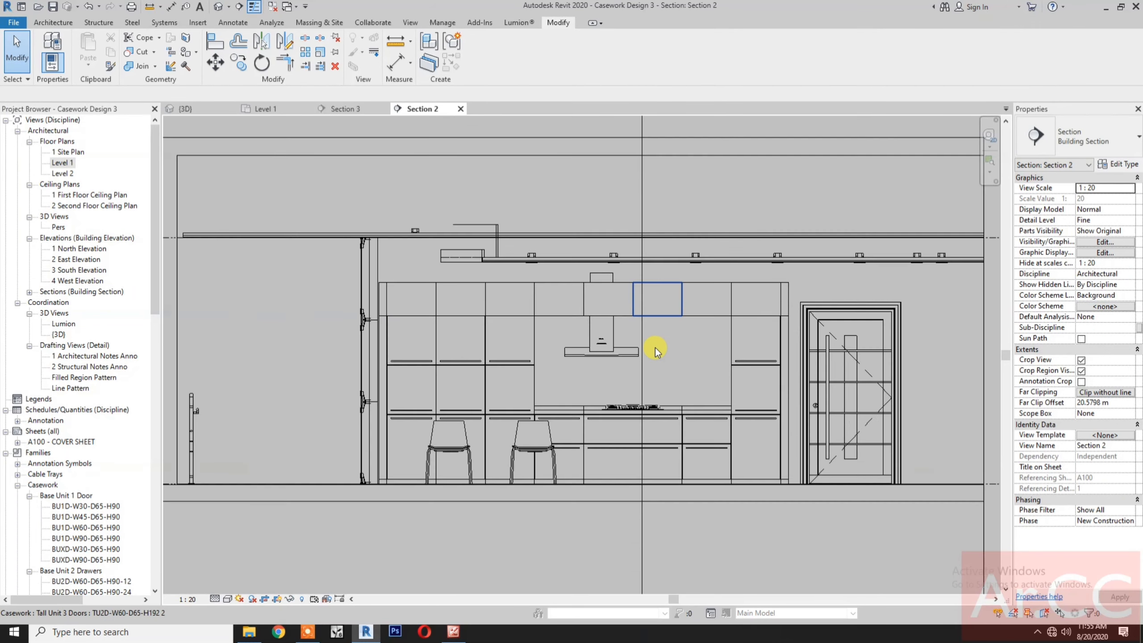
{"action": "left_click", "coordinate": [212, 43]}
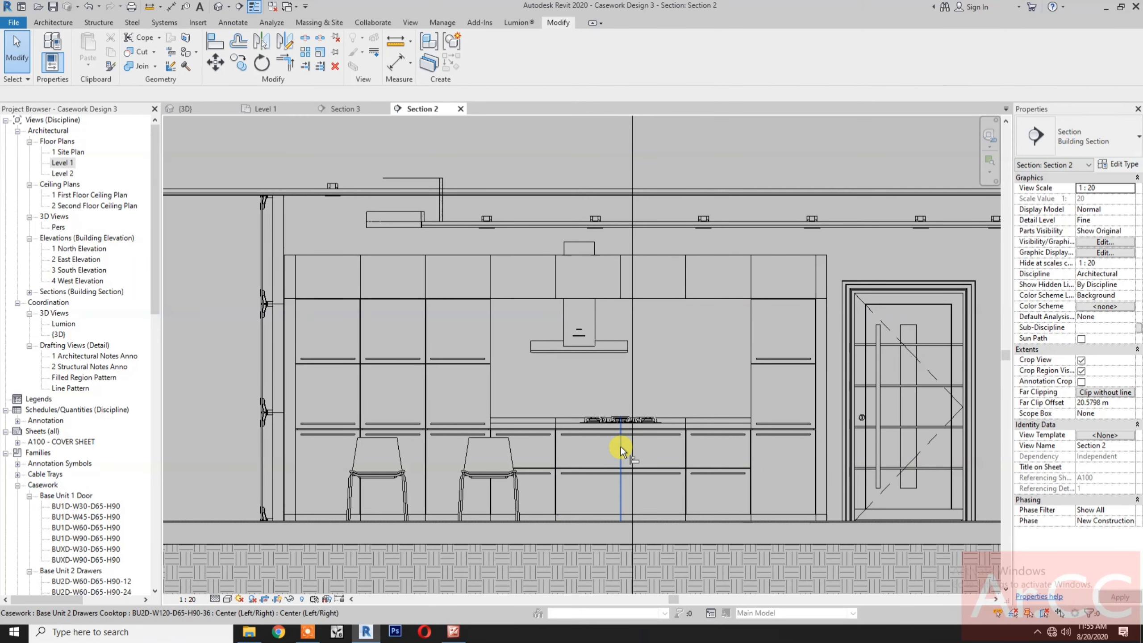
{"action": "left_click", "coordinate": [620, 447]}
{"action": "left_click", "coordinate": [577, 316]}
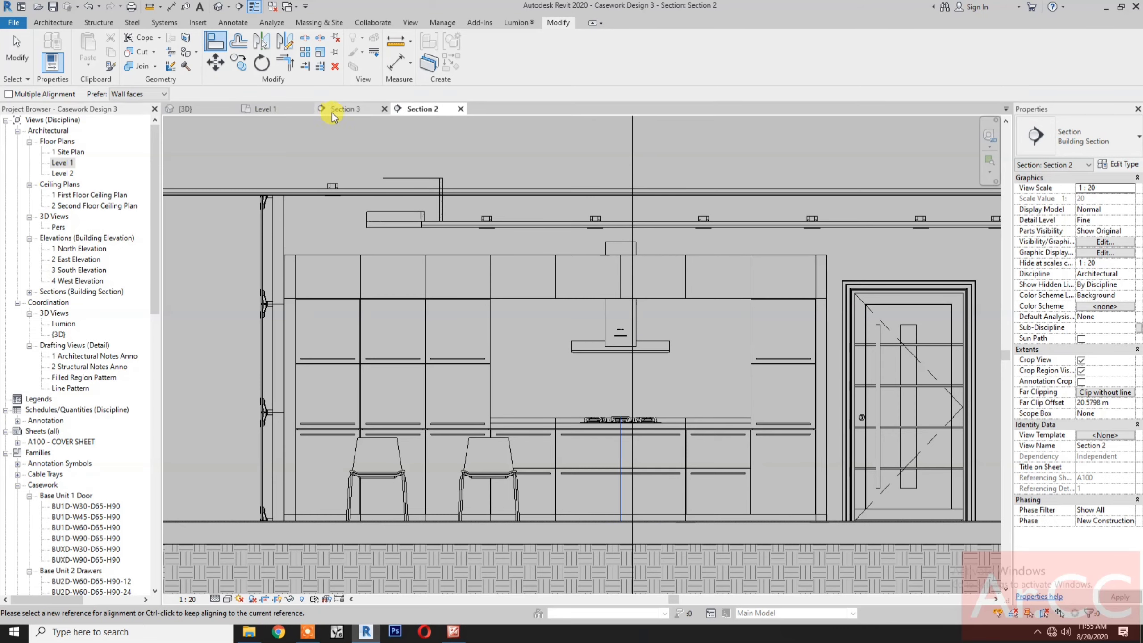
Return to the 3D view and inspect the rangehood's position above the cooktop.
{"action": "left_click", "coordinate": [285, 109]}
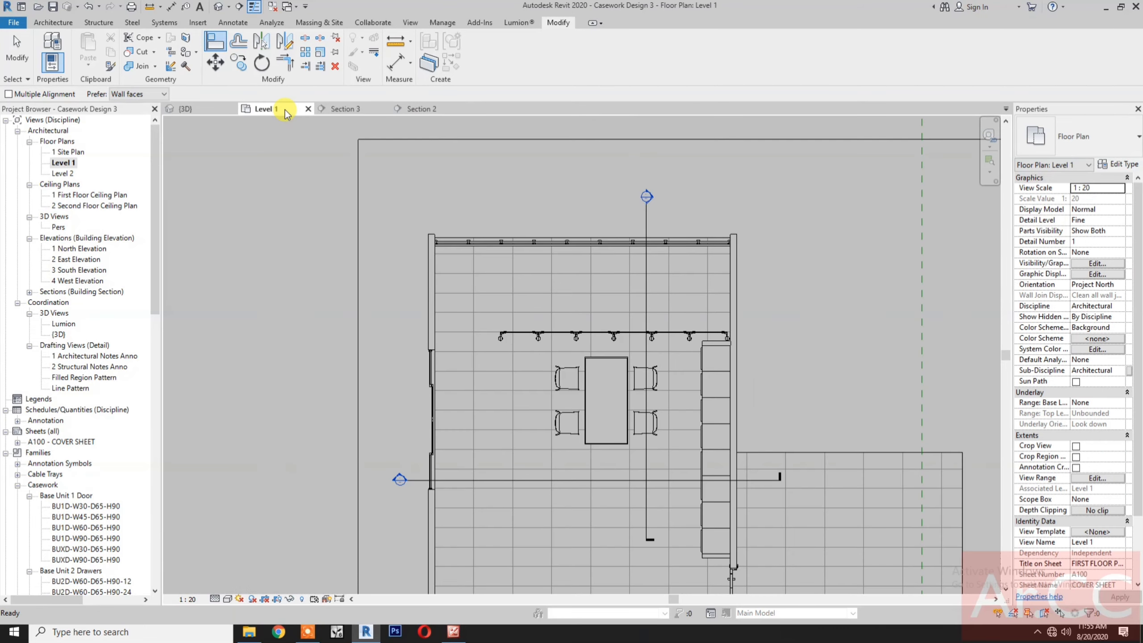
{"action": "left_click", "coordinate": [211, 109]}
{"action": "key", "text": "Escape"}
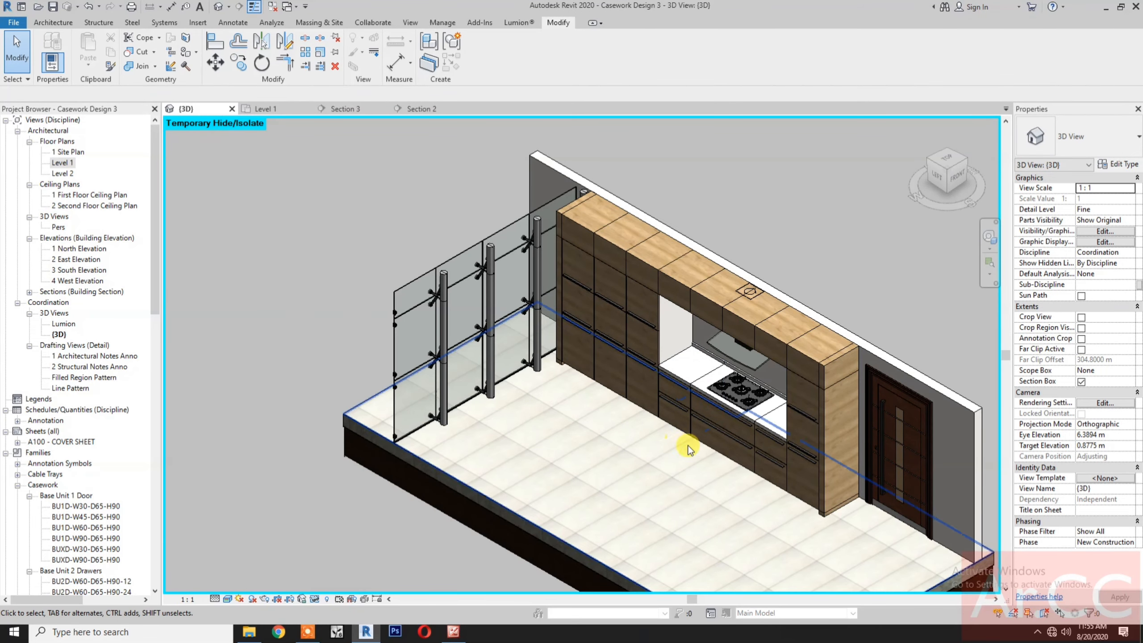
{"action": "middle_click_drag", "start_coordinate": [693, 459], "coordinate": [683, 431]}
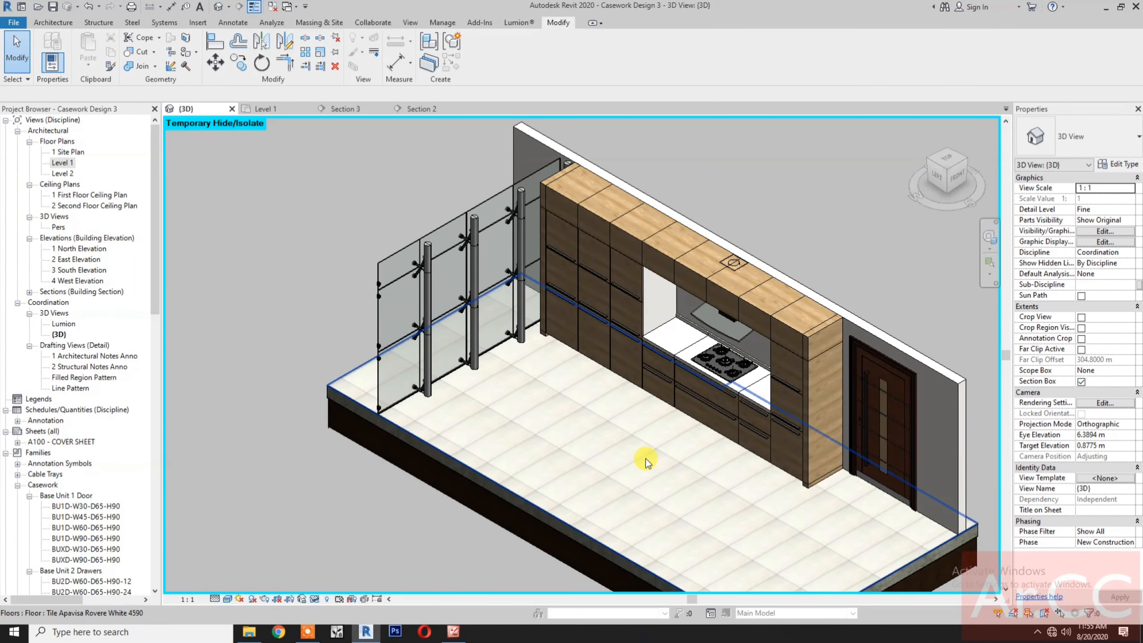